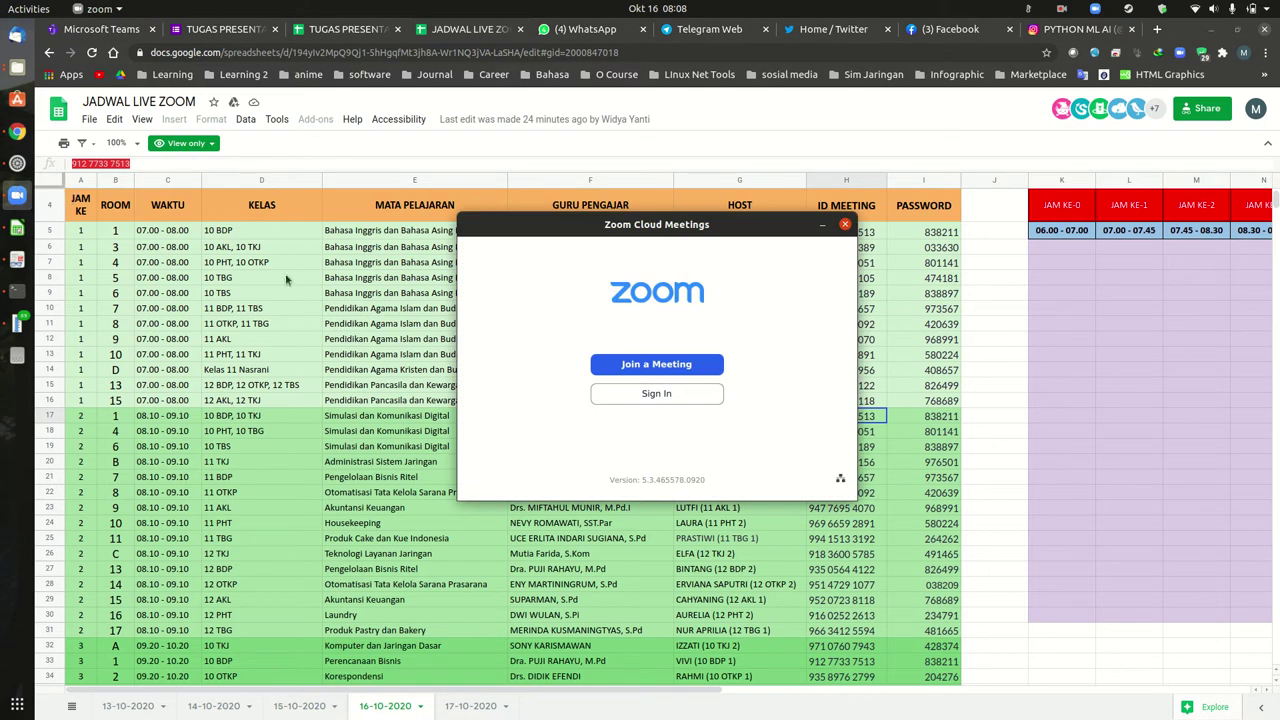
Start joining a meeting using the copied meeting ID, and dismiss any dialog before the passcode prompt.
left_click(690, 367)
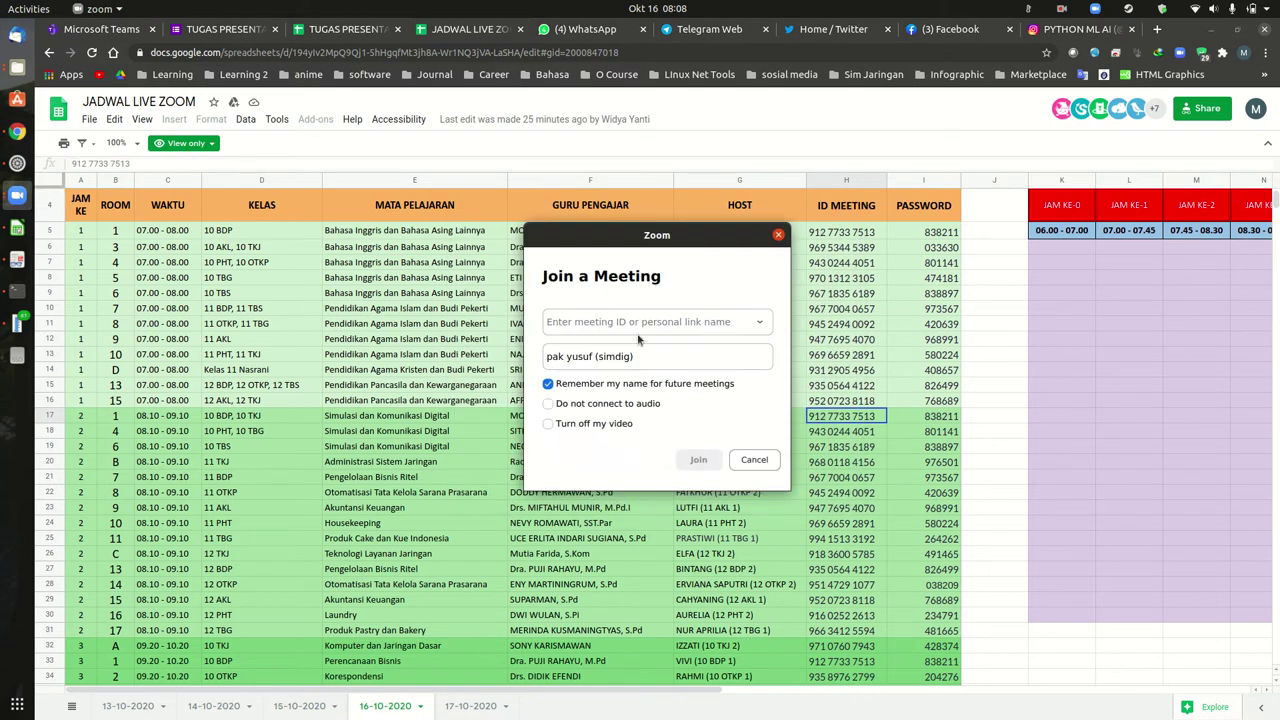
left_click(639, 322)
key("ctrl+v")
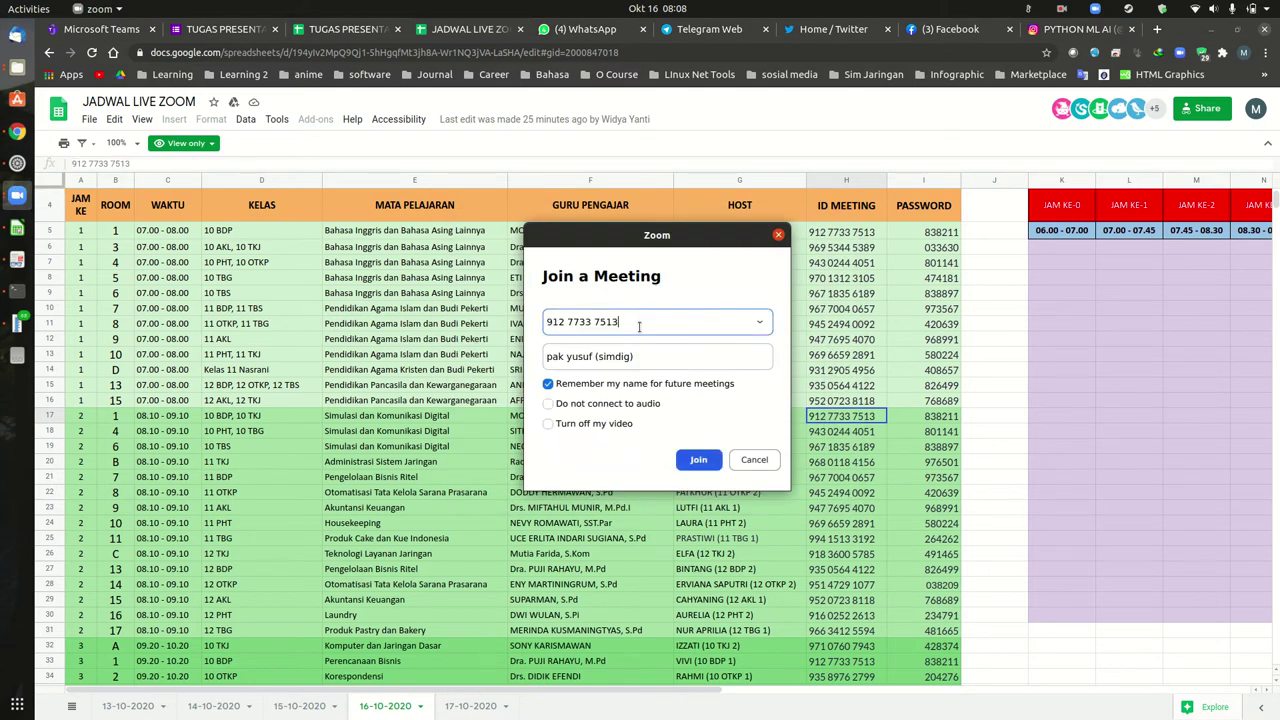
left_click(707, 460)
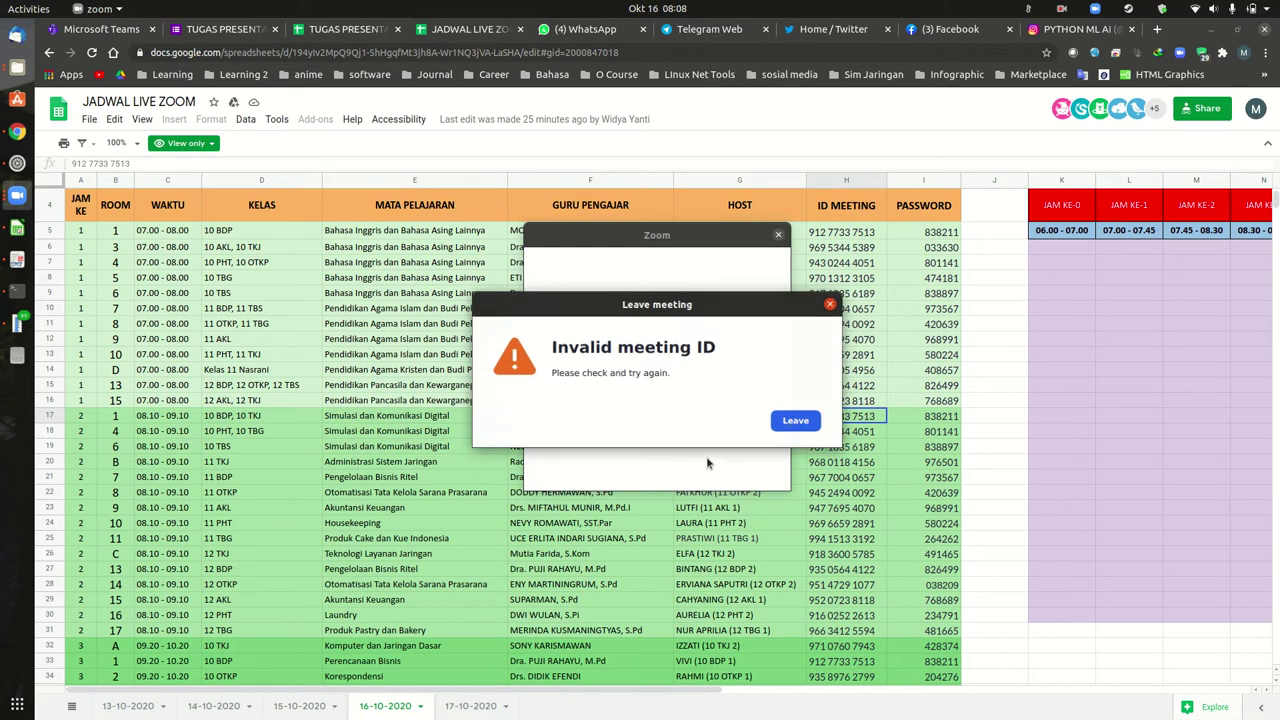
left_click(796, 421)
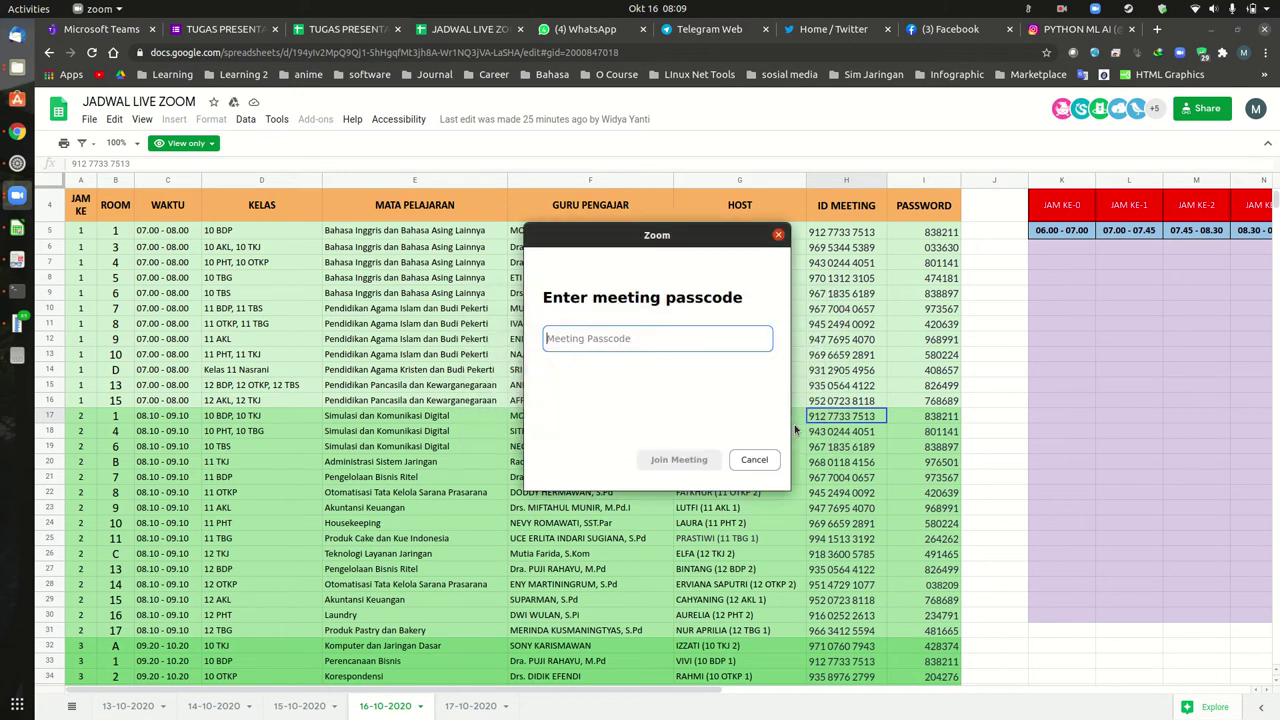
Enter the meeting passcode from row 17 of the schedule and submit it, re-entering it until it is accepted.
left_click(933, 423)
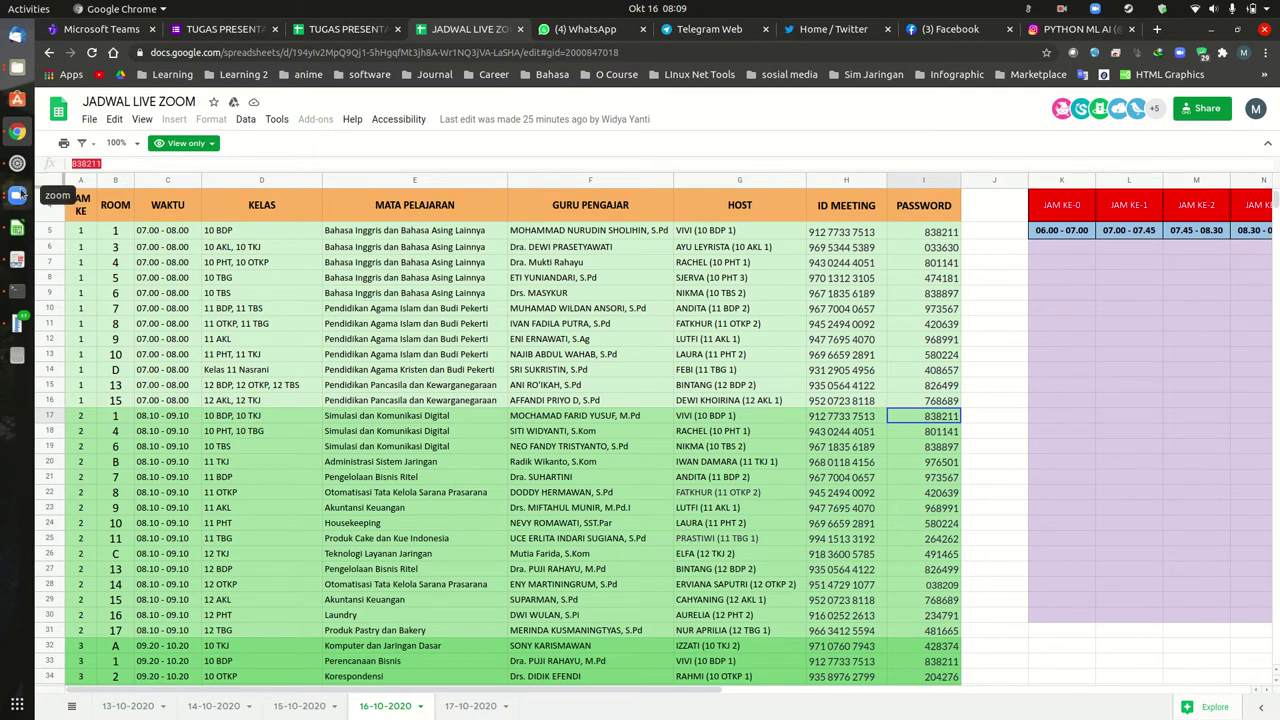
left_click(17, 195)
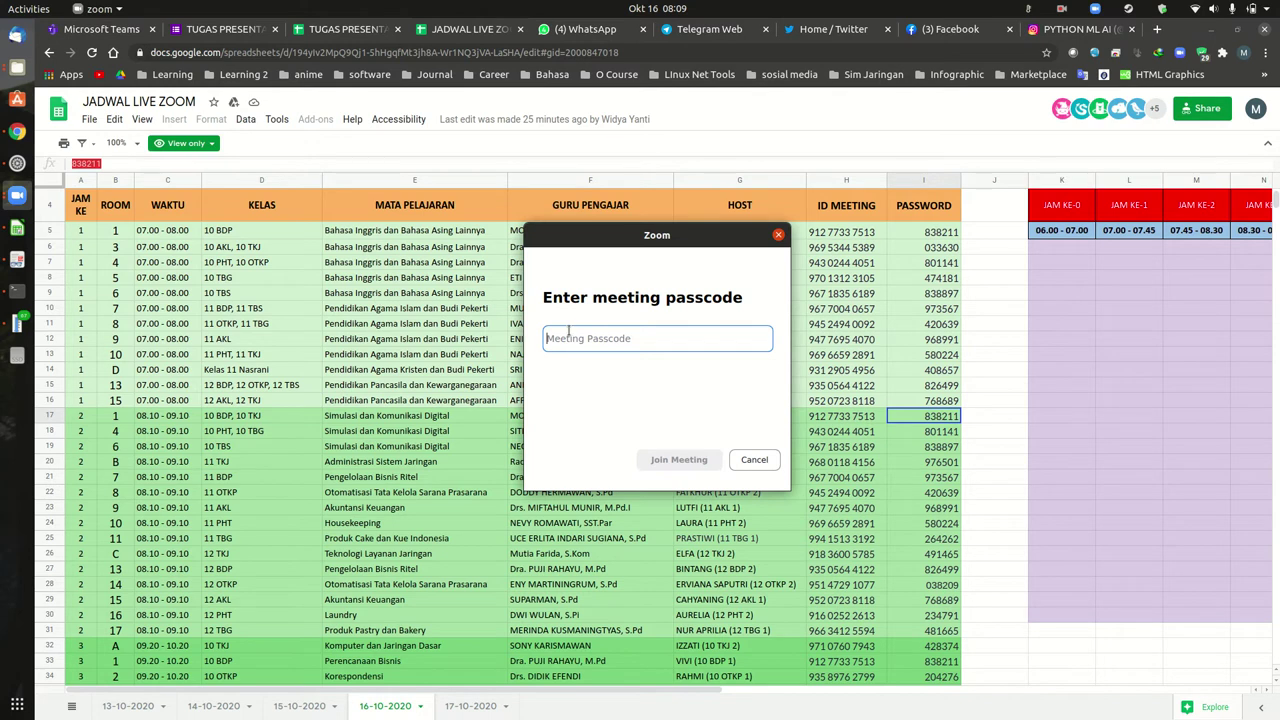
key("ctrl+v")
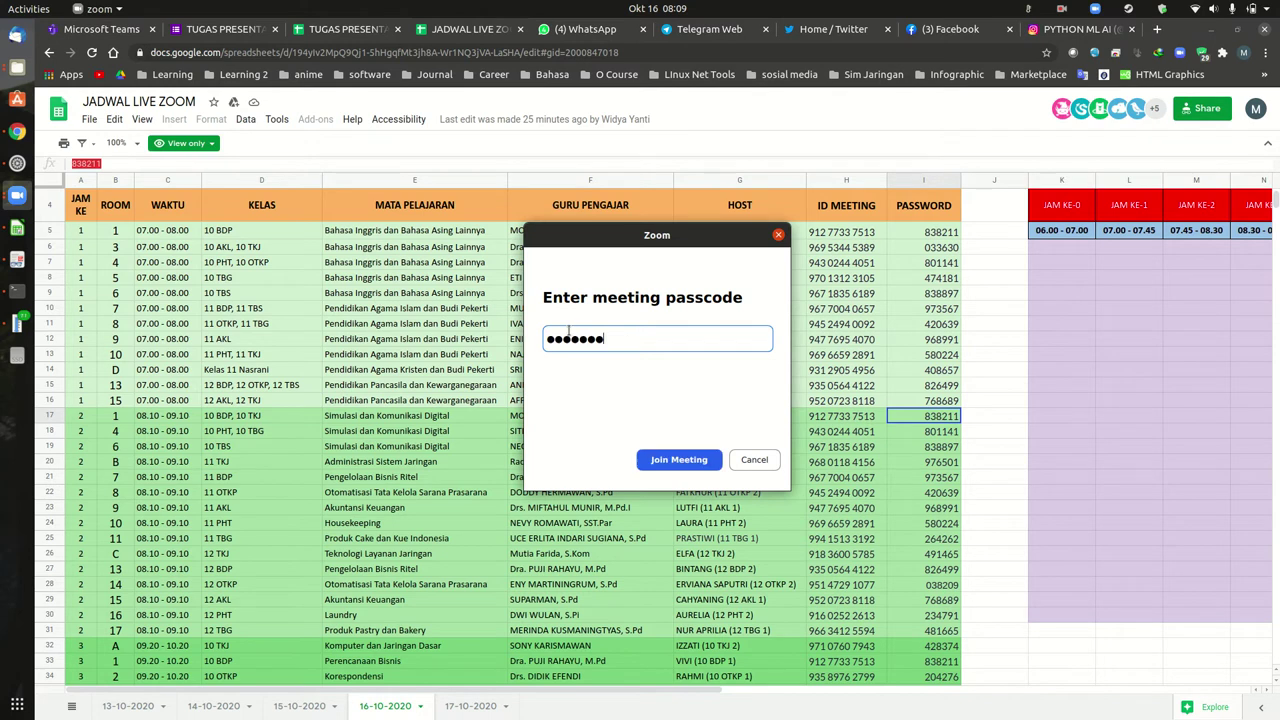
left_click(685, 461)
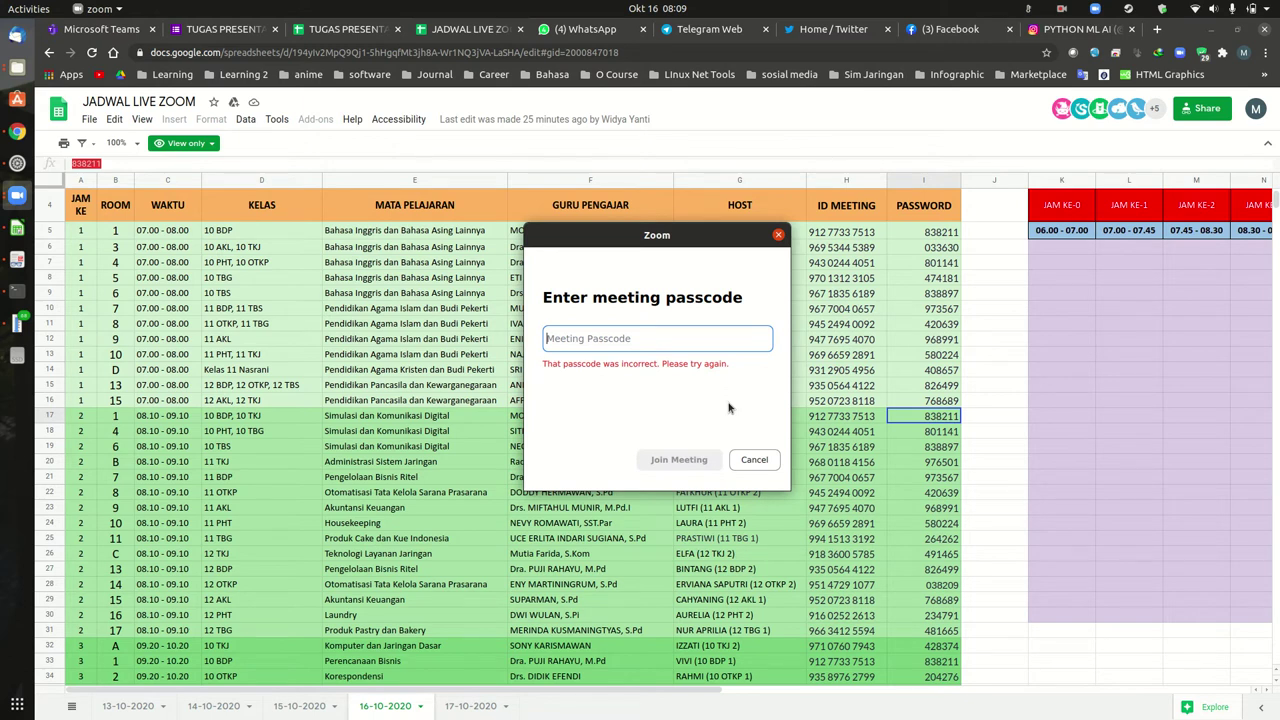
type("8")
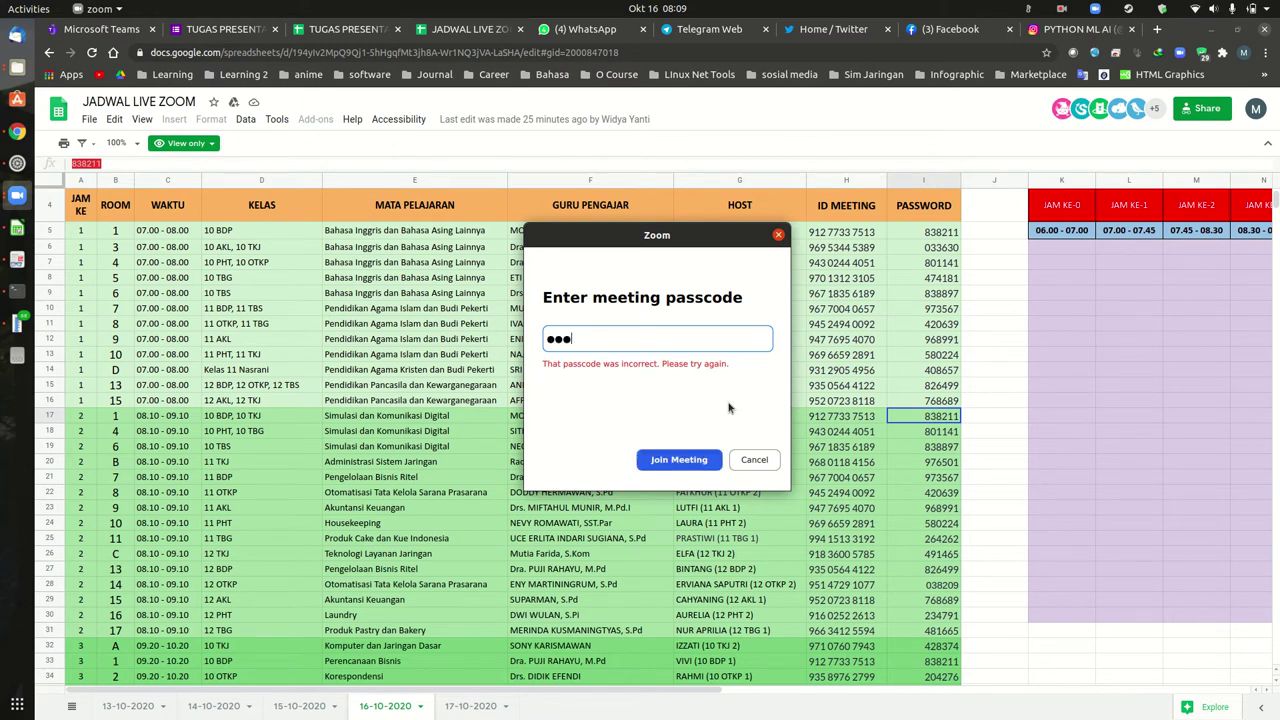
left_click(679, 462)
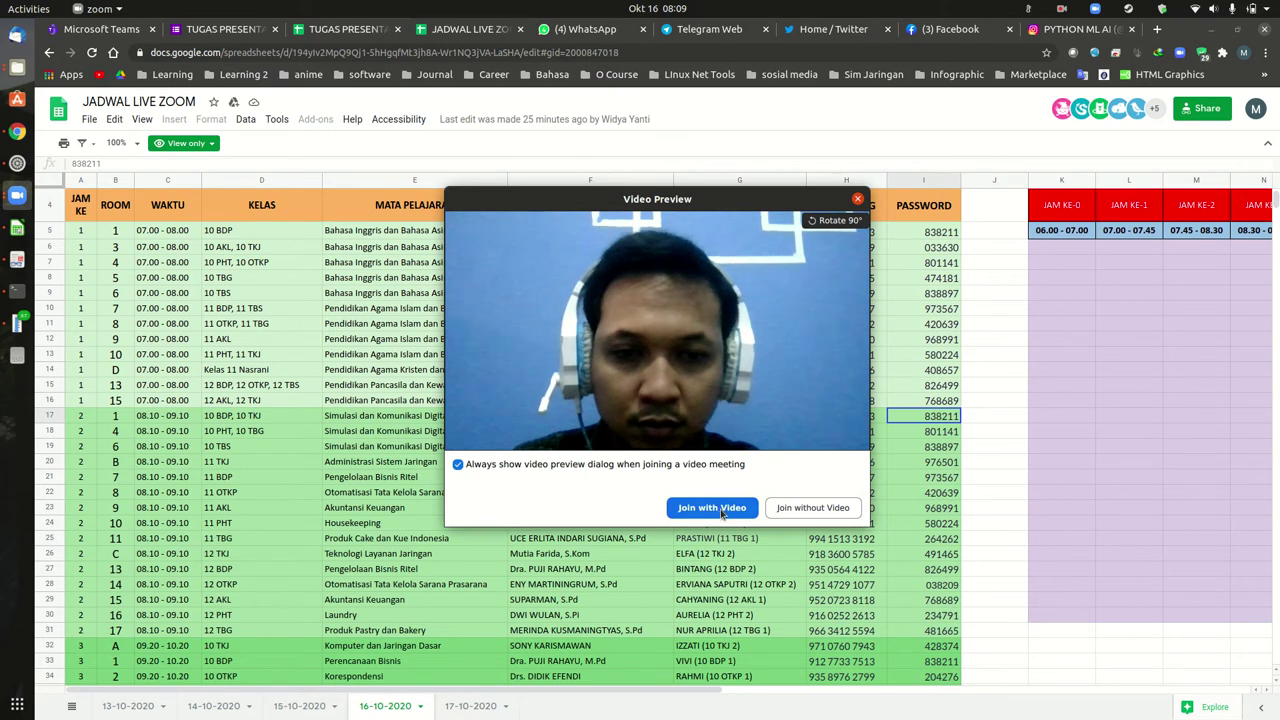
Join the meeting with video and computer audio, and unmute the microphone.
left_click(712, 508)
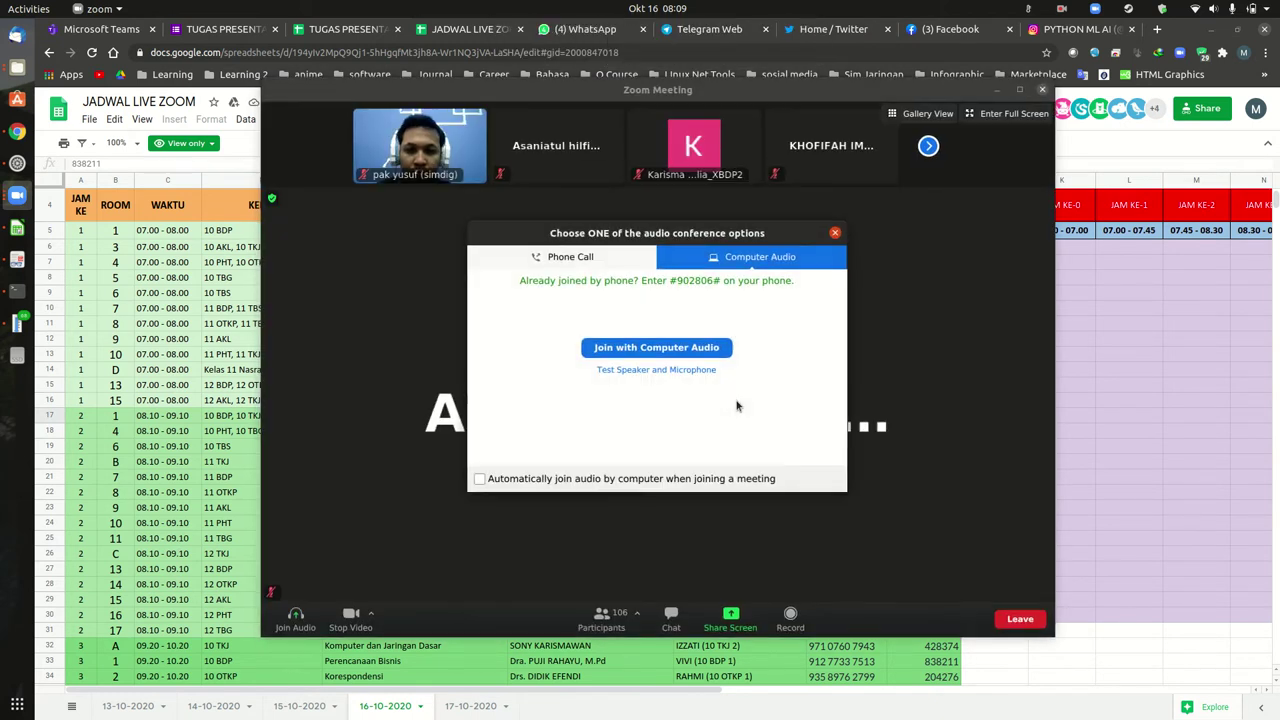
left_click(708, 349)
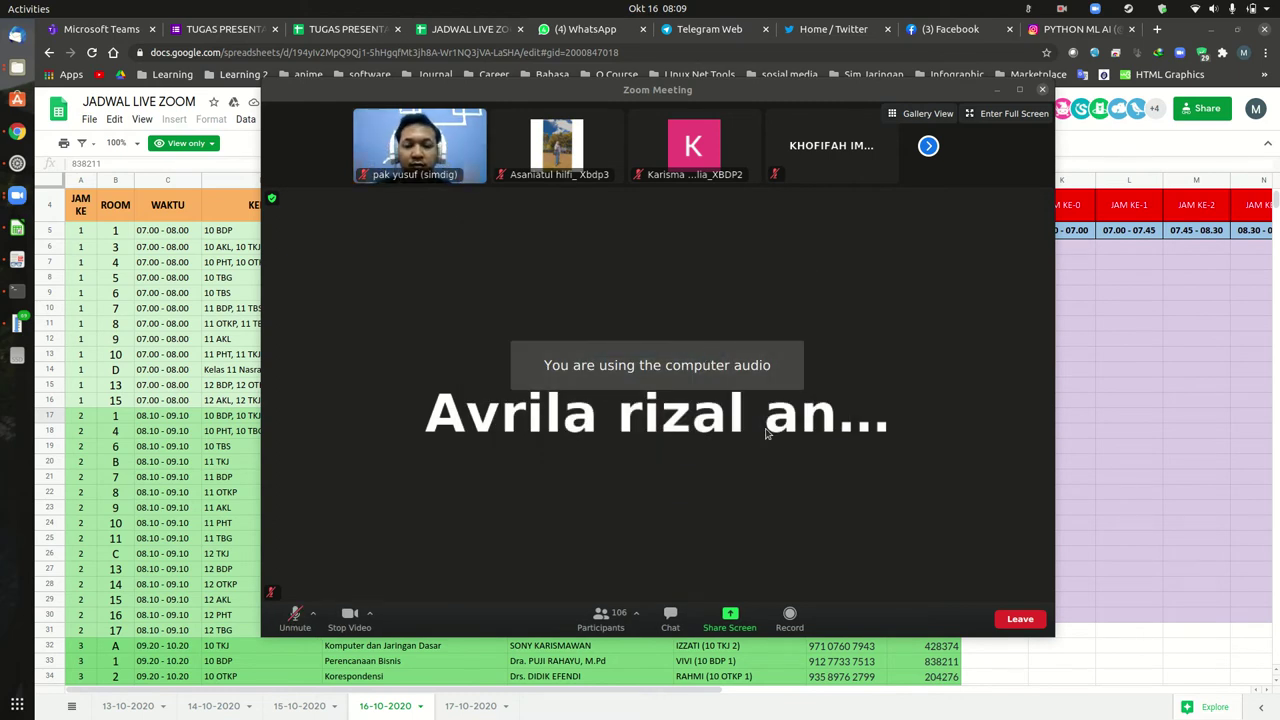
left_click(295, 613)
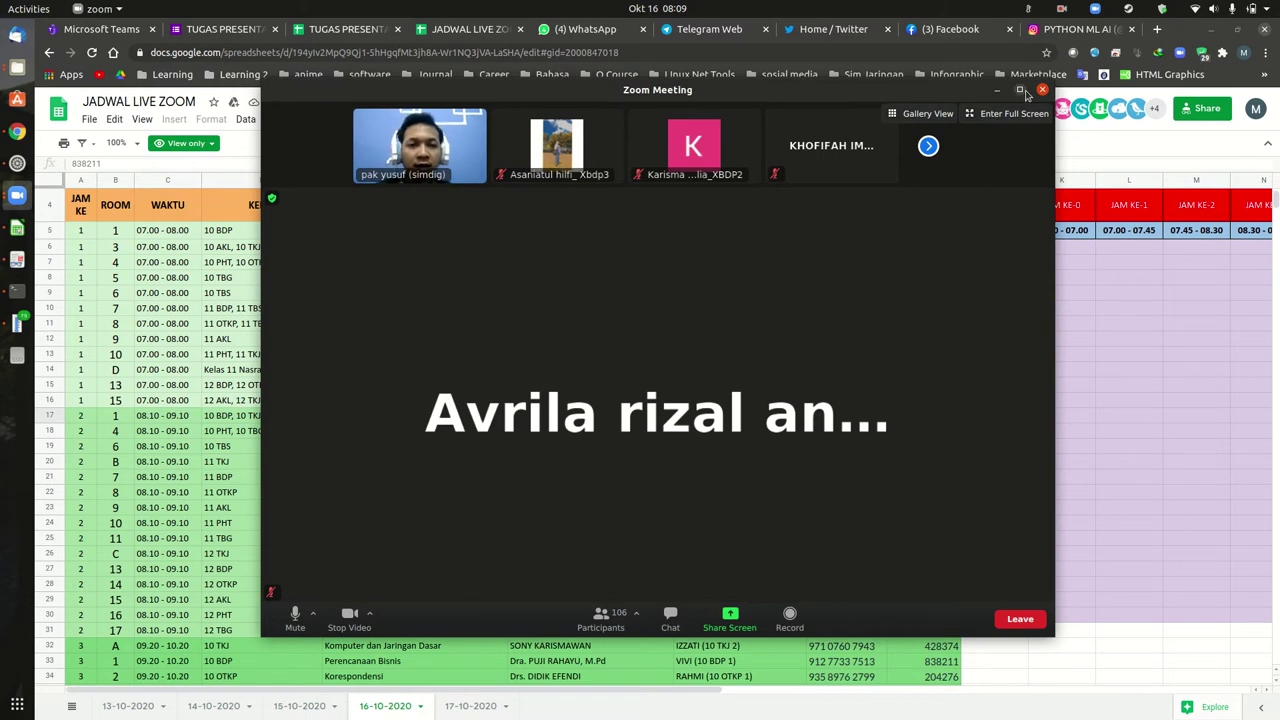
Maximize the meeting window and show the participants in Gallery View.
left_click(1021, 90)
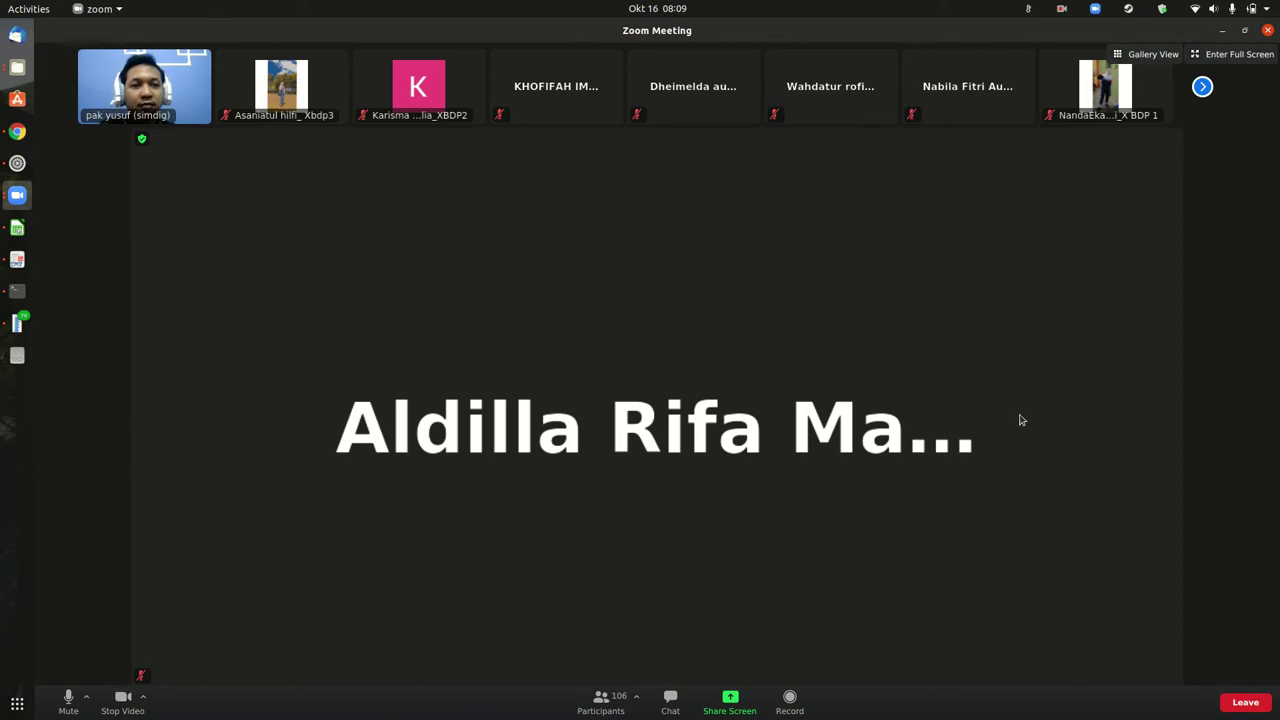
left_click(1160, 55)
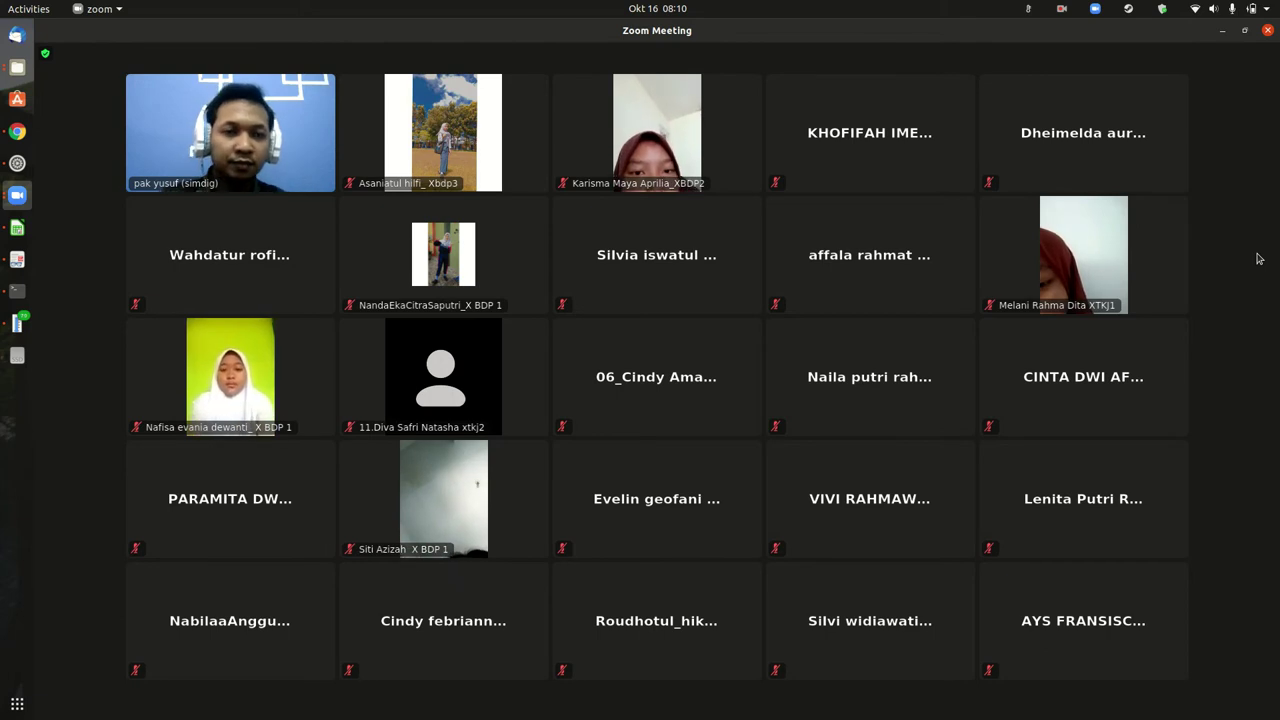
Look through all gallery pages to see who is attending, and return to the first page.
left_click(1255, 366)
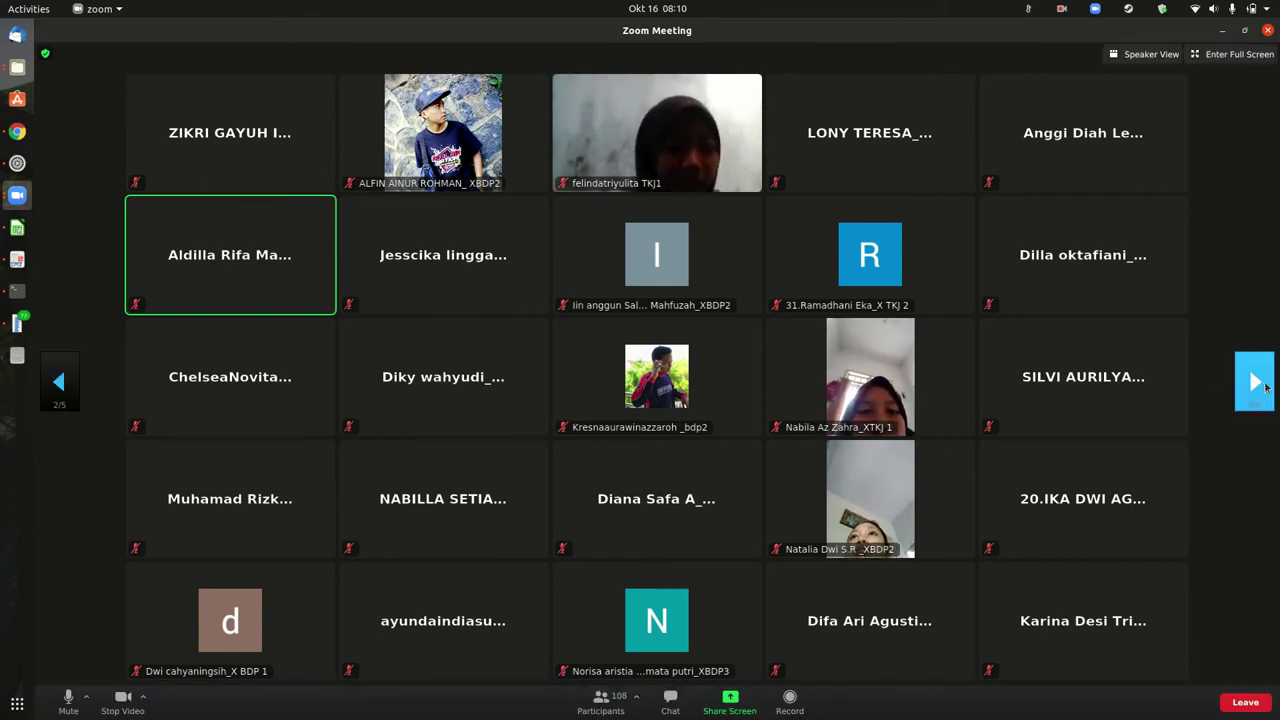
left_click(1262, 385)
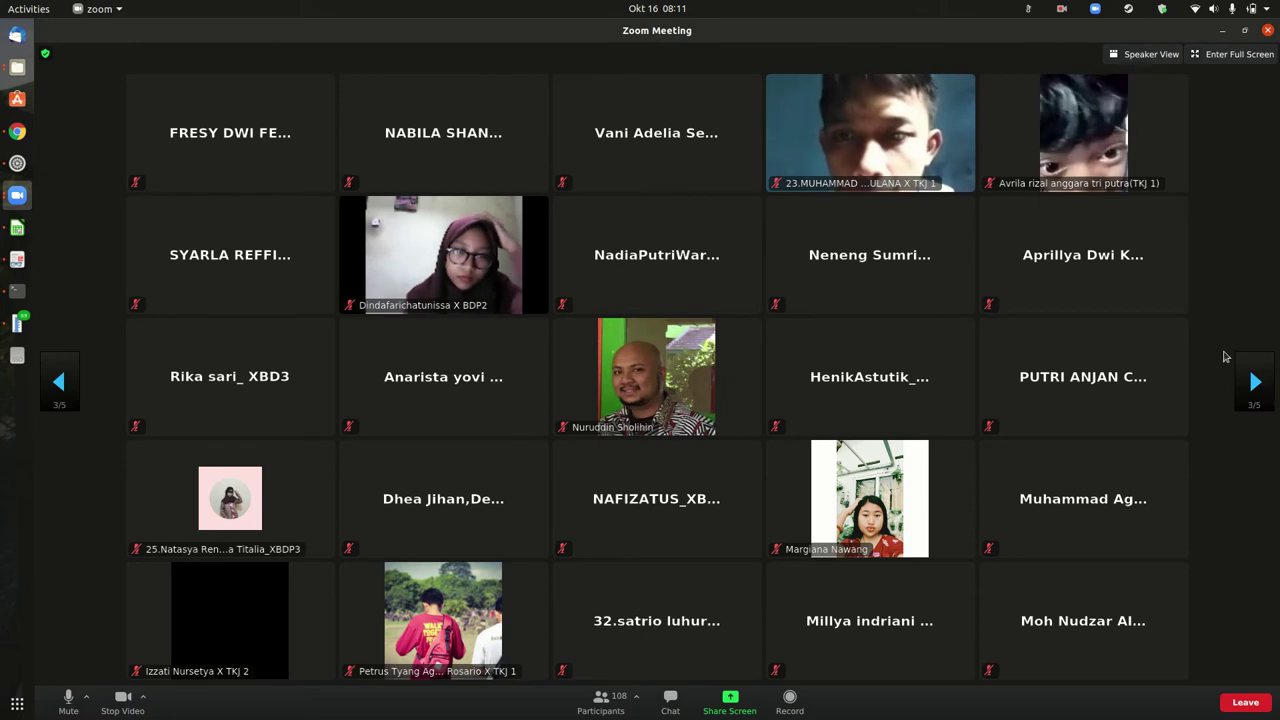
left_click(1256, 382)
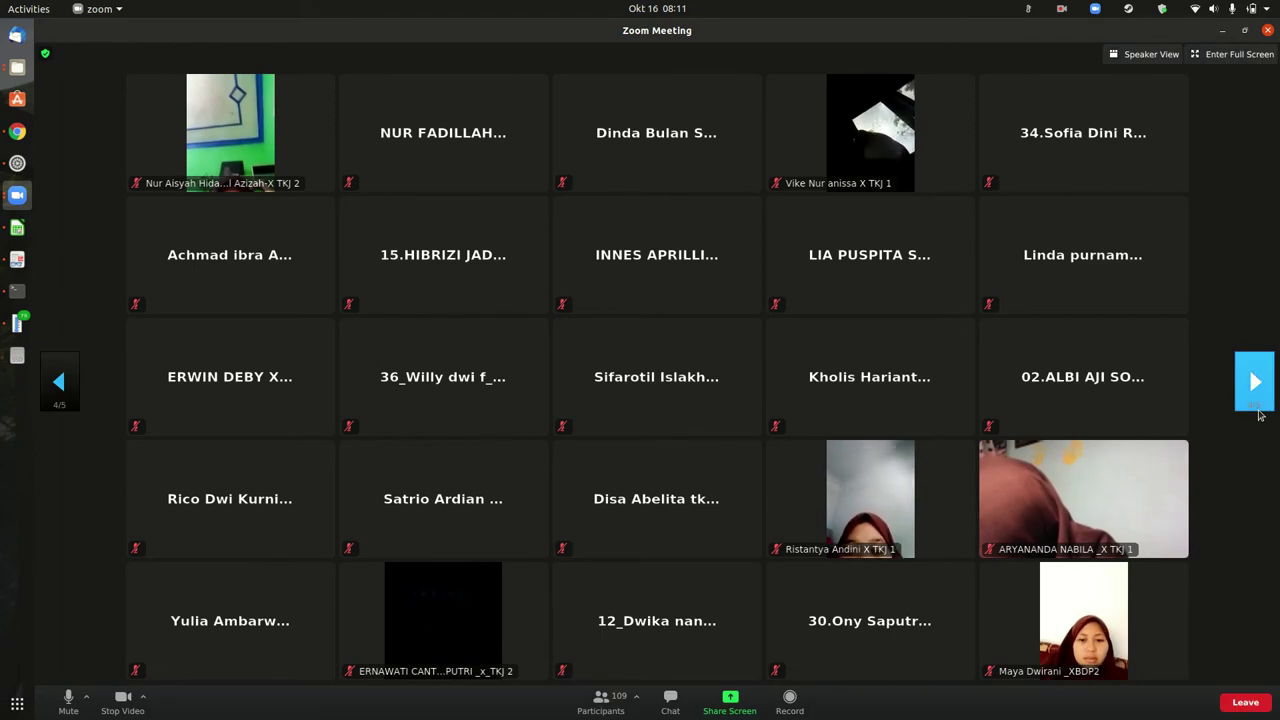
left_click(1257, 408)
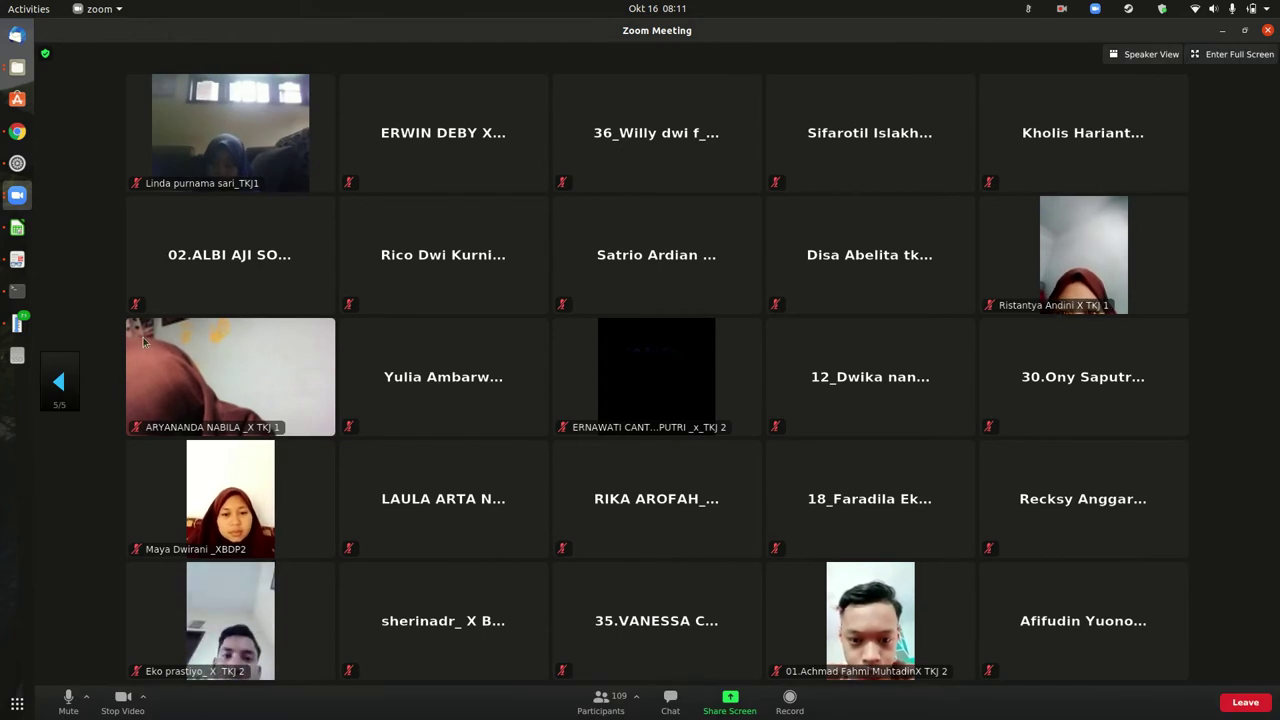
left_click(57, 385)
left_click(57, 385)
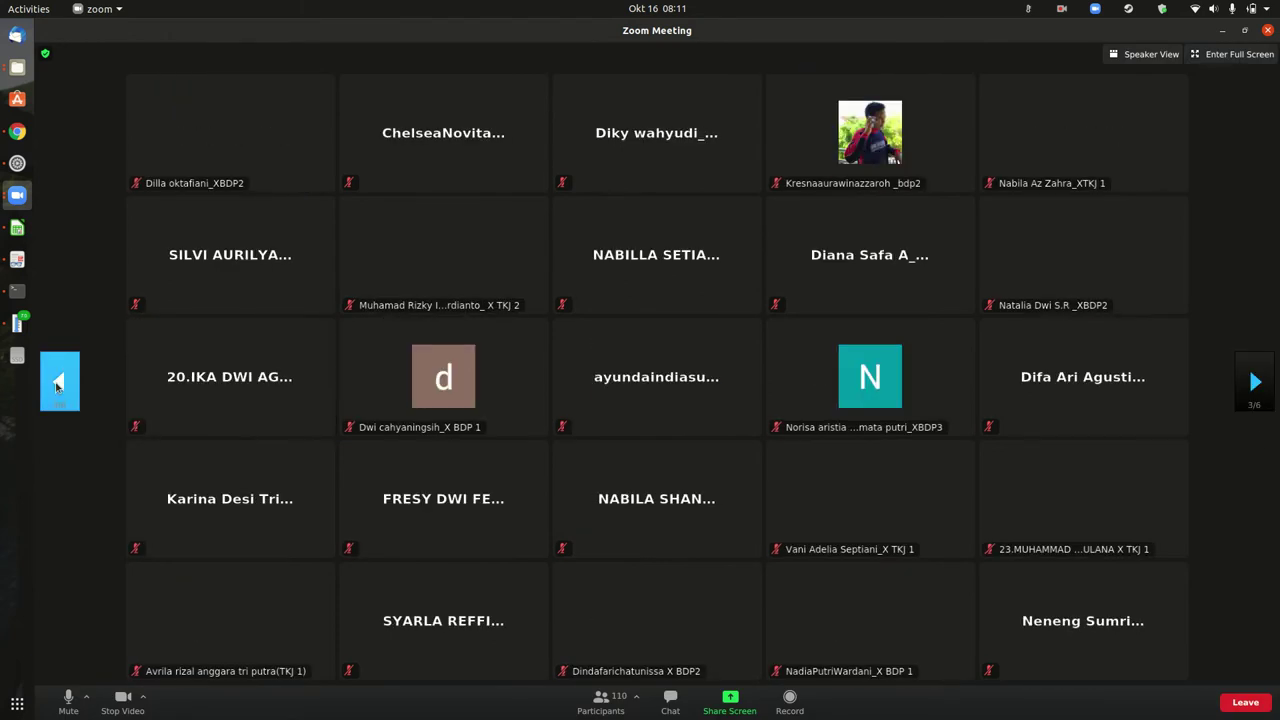
left_click(57, 385)
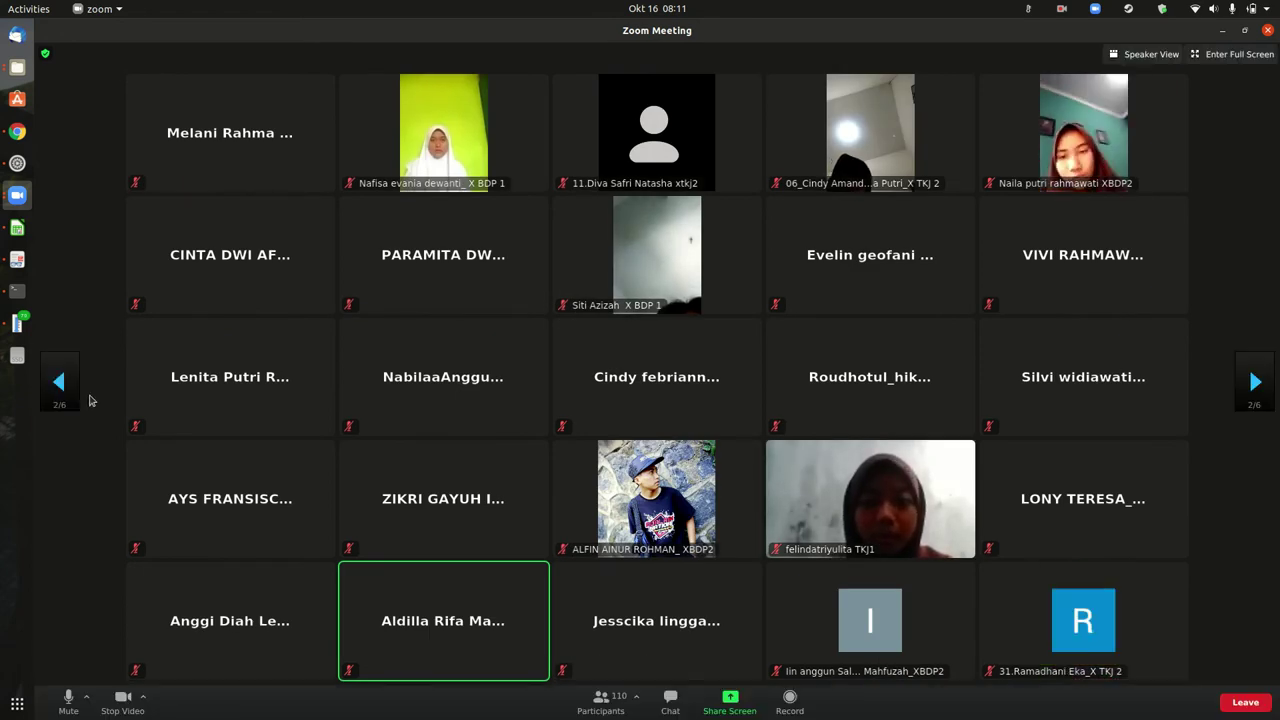
left_click(60, 388)
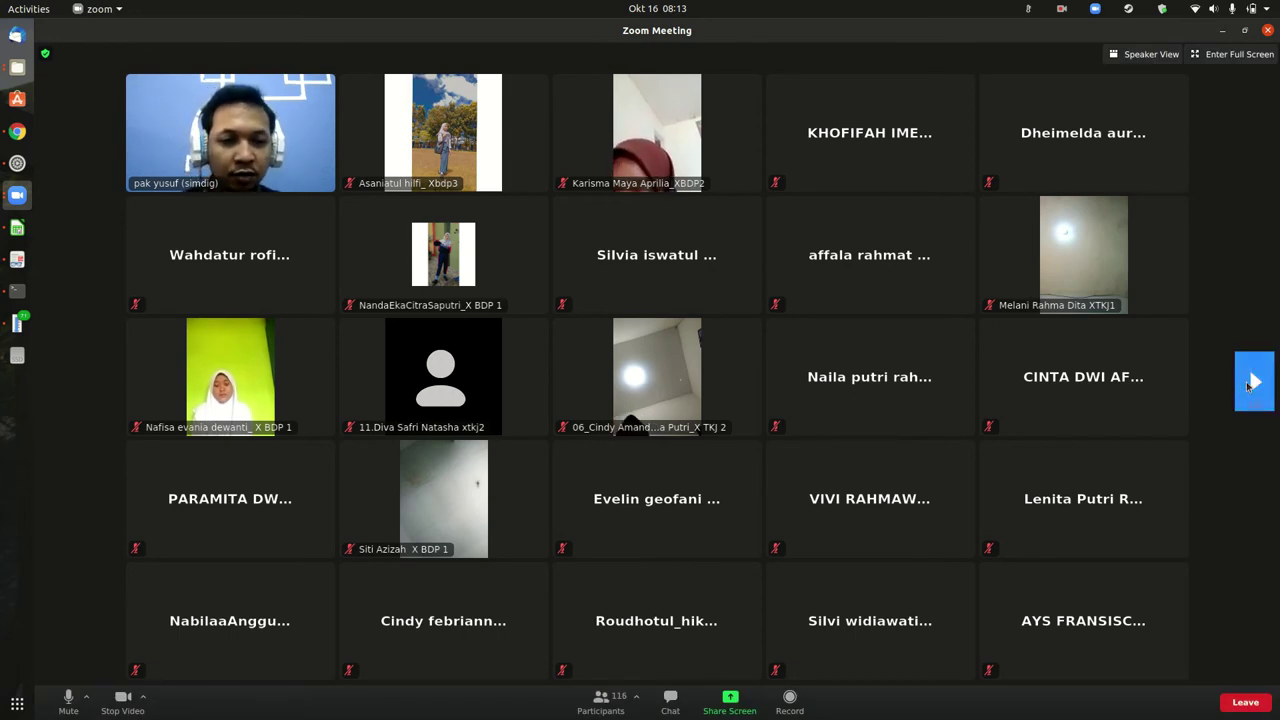
Check the attending participants again up to the fourth gallery page, and go back to the first.
left_click(1252, 382)
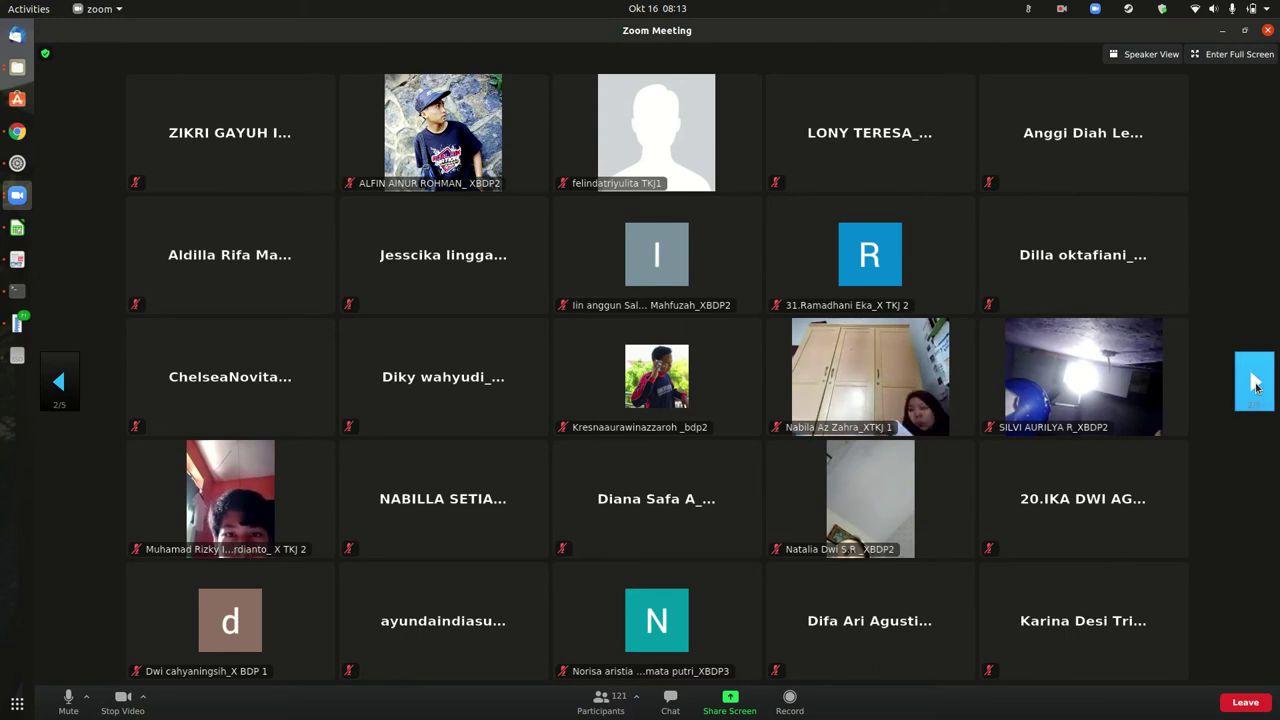
left_click(1256, 385)
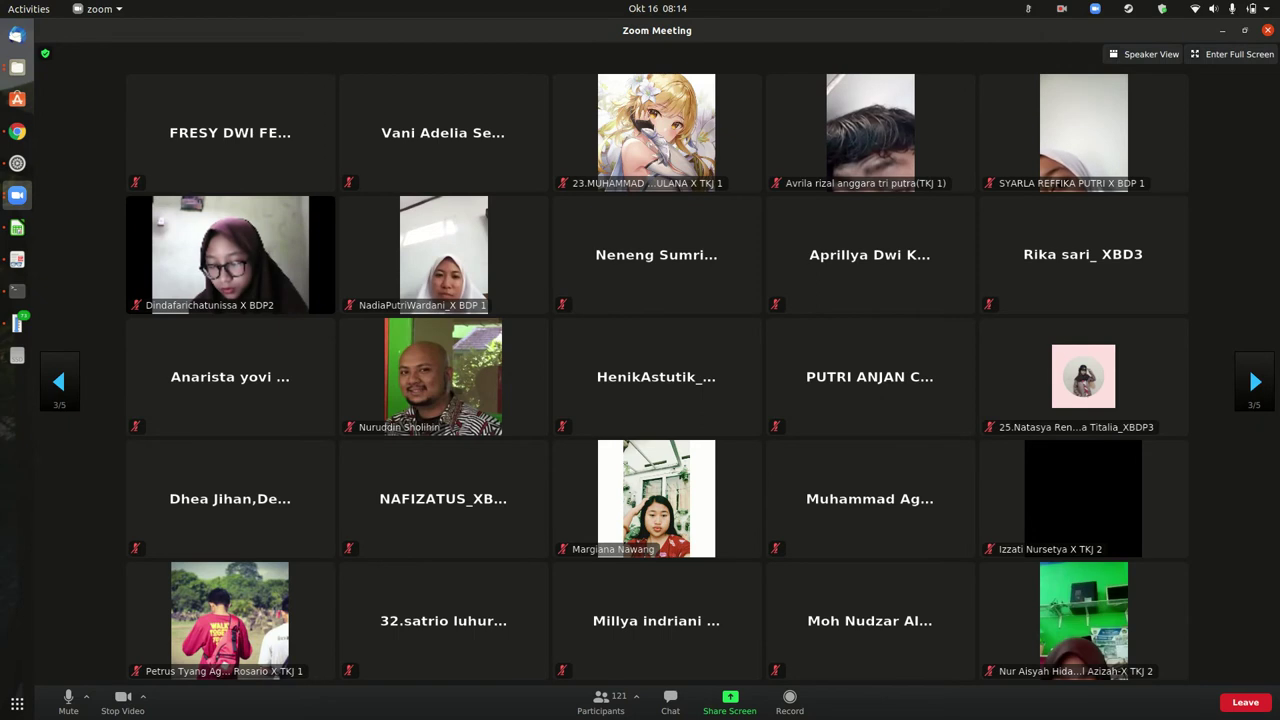
left_click(1253, 383)
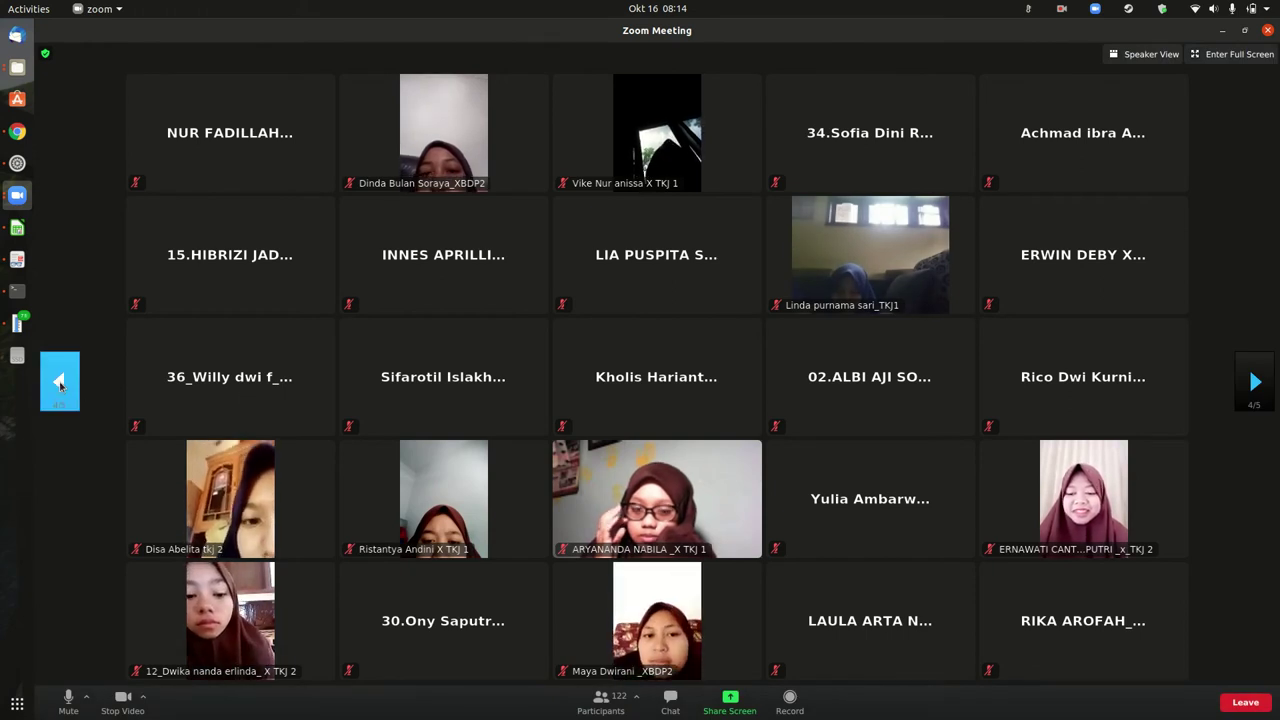
left_click(59, 381)
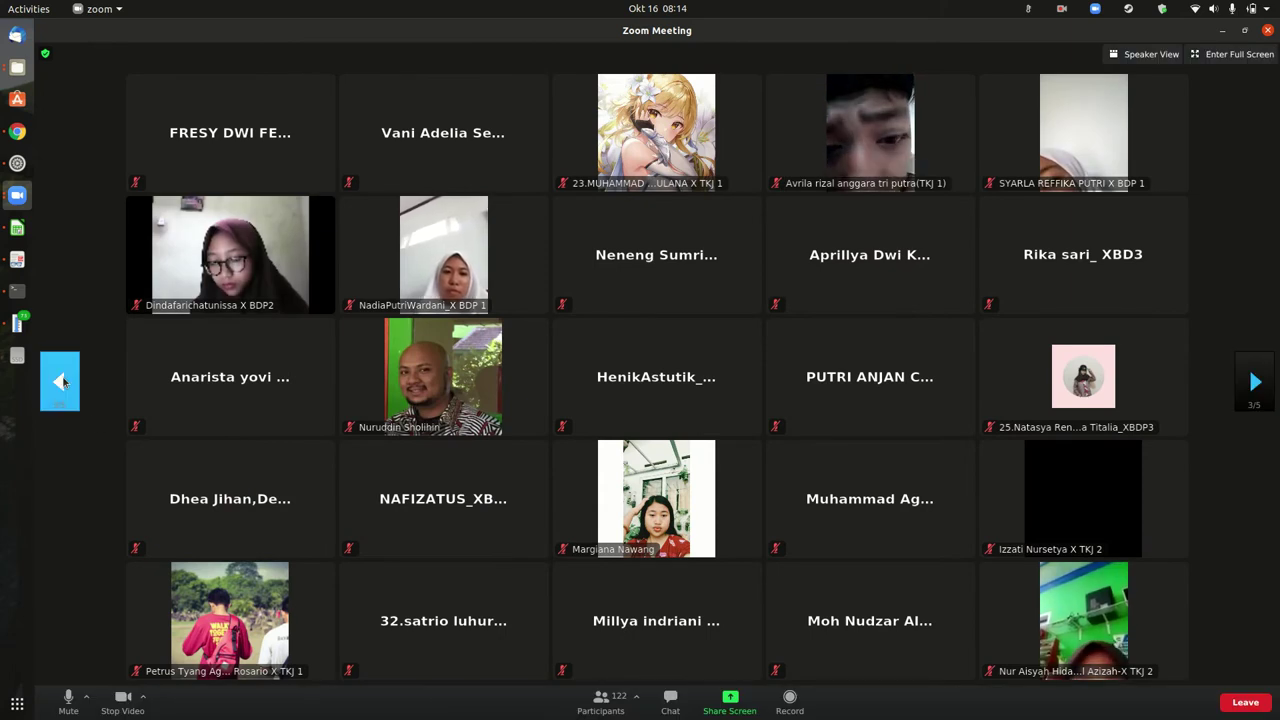
left_click(61, 381)
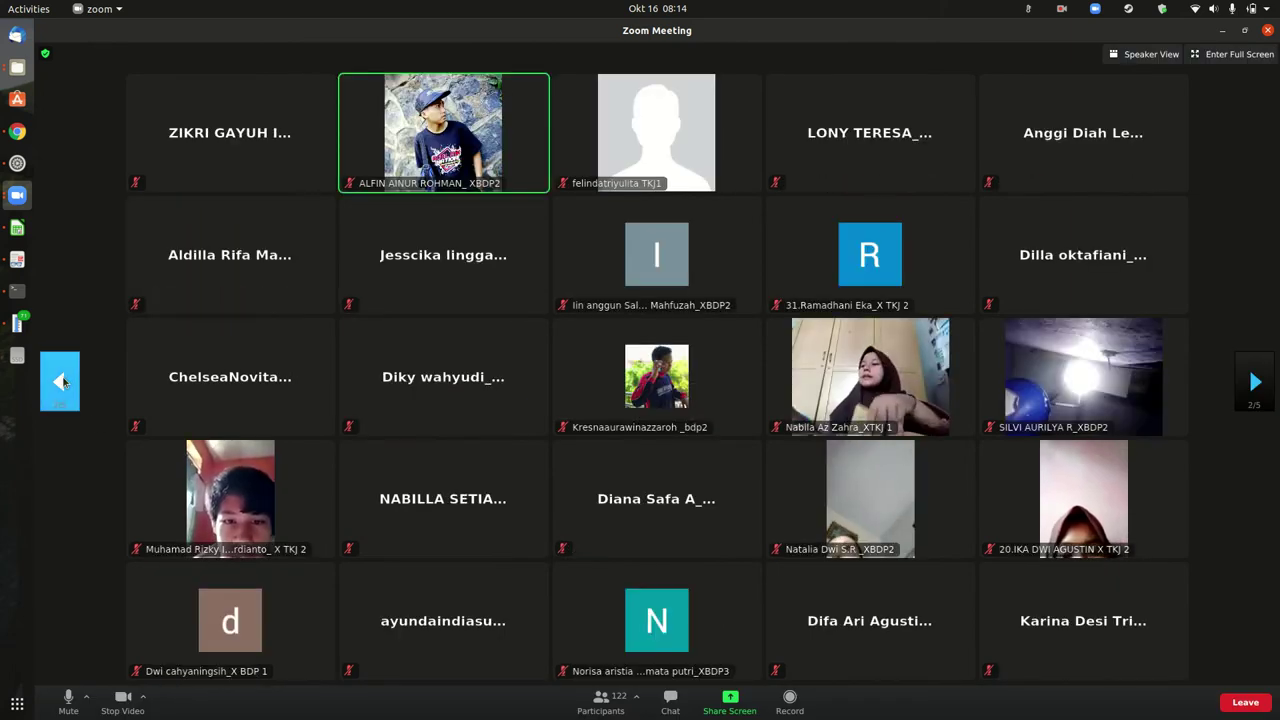
left_click(61, 381)
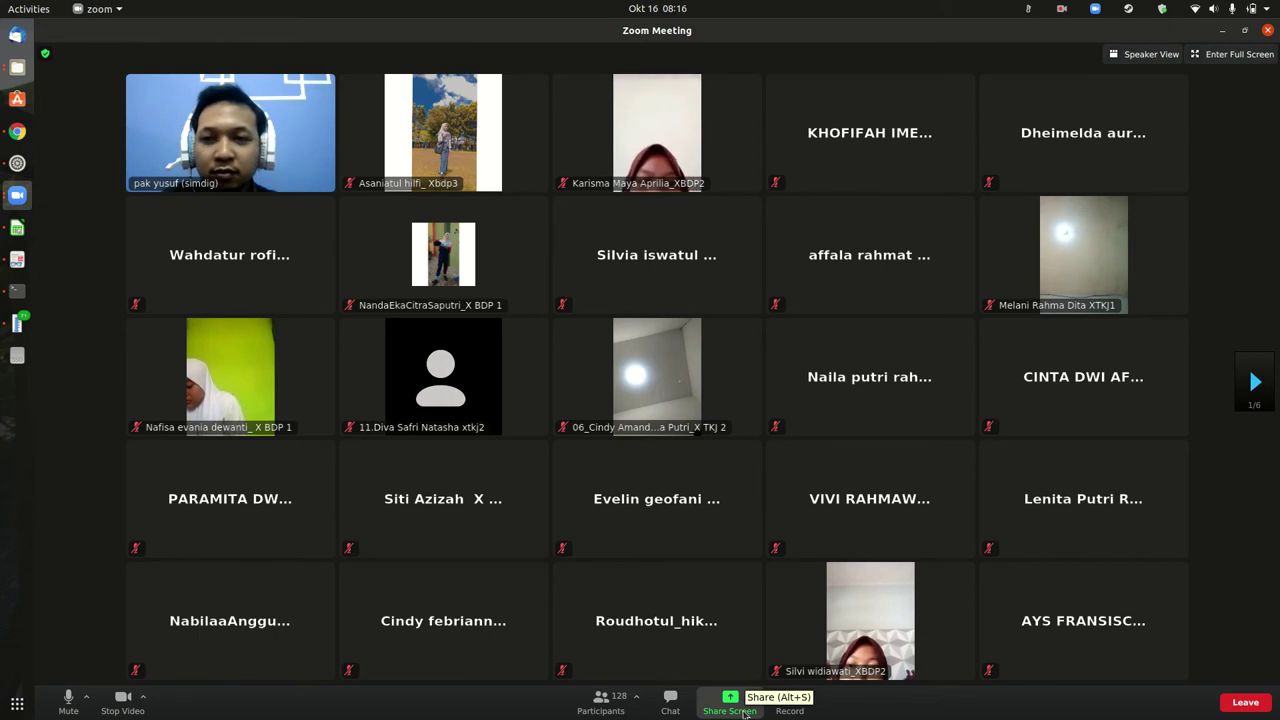
Share Desktop 1 in the meeting and switch to the LibreOffice Calc score workbook, showing its sheet 10 (2).
left_click(730, 702)
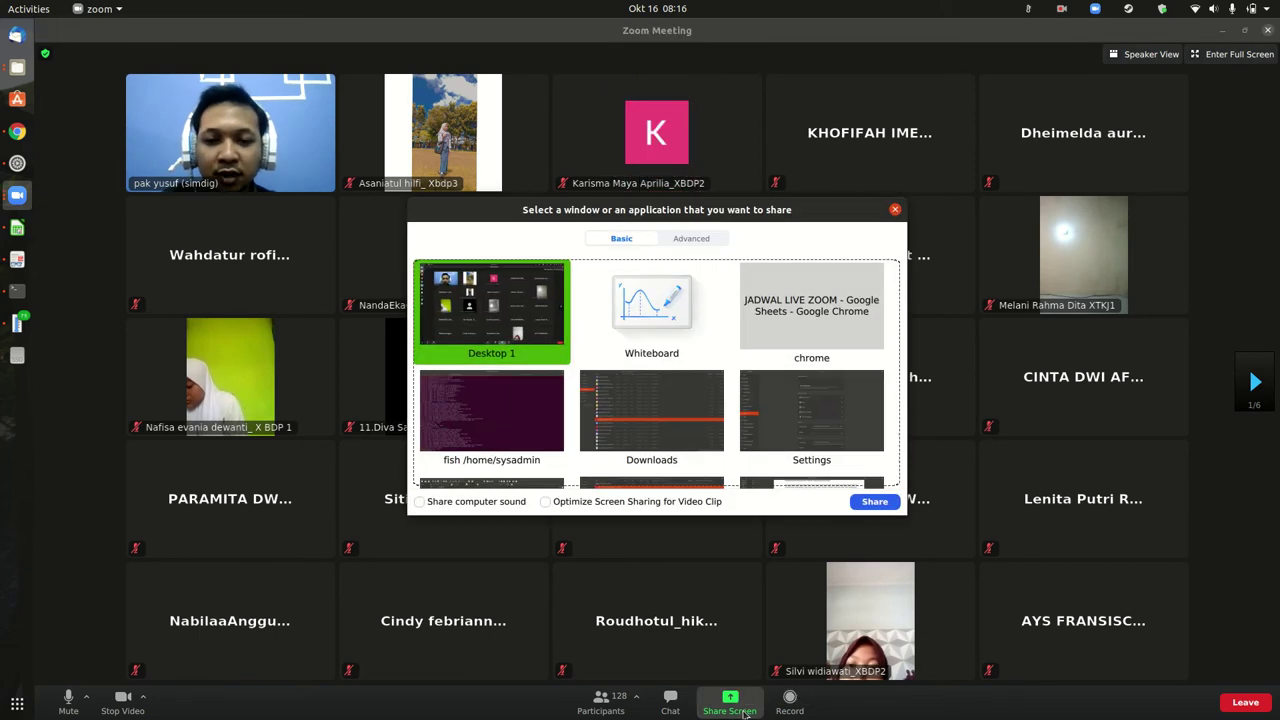
left_click(874, 502)
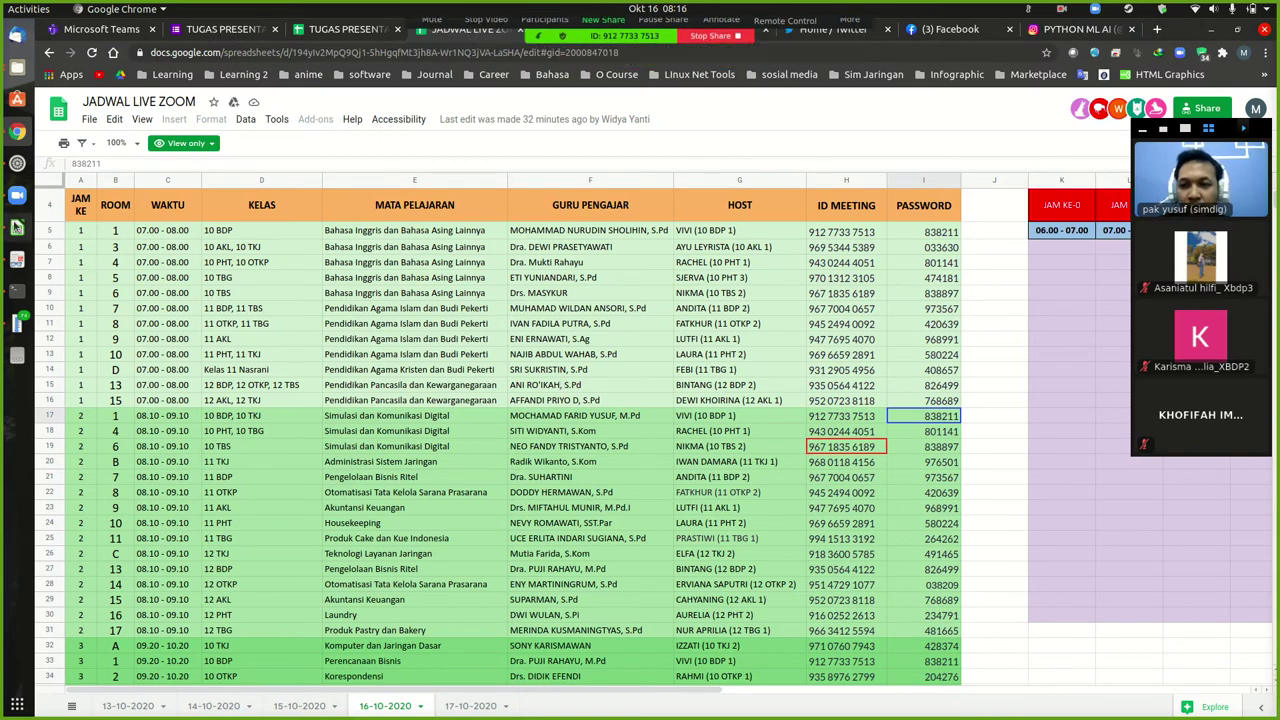
left_click(16, 228)
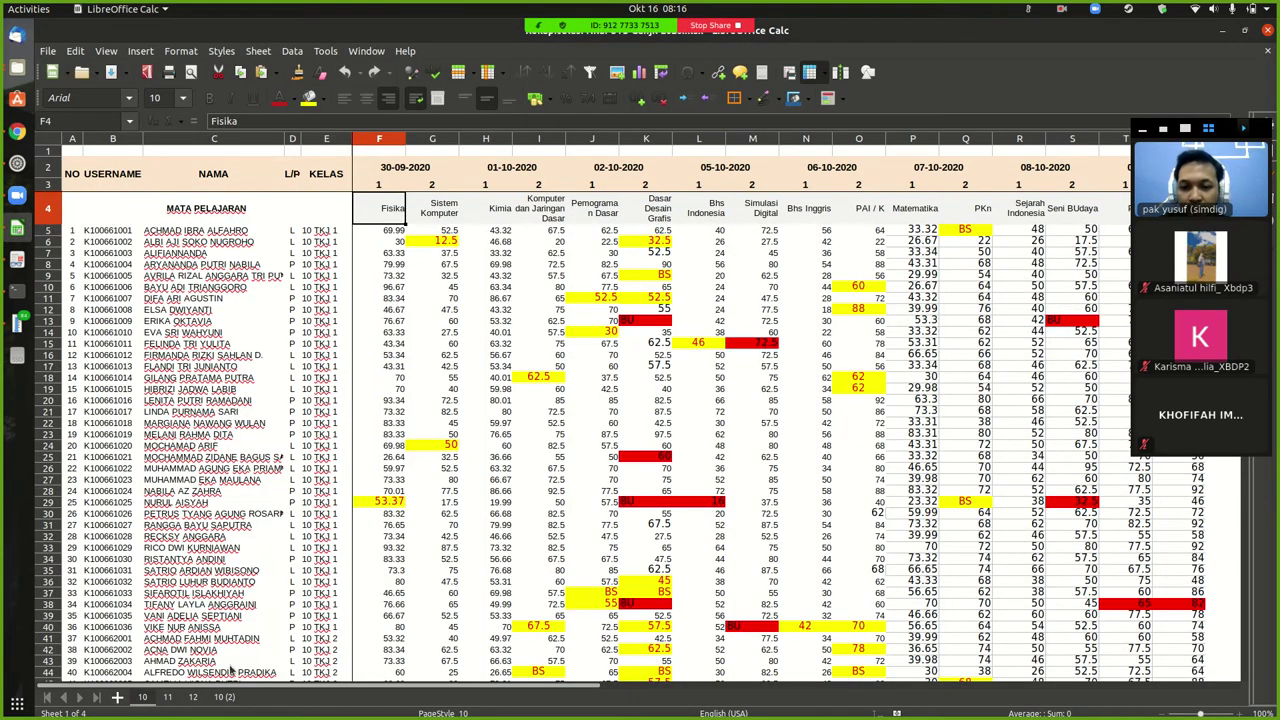
left_click(224, 697)
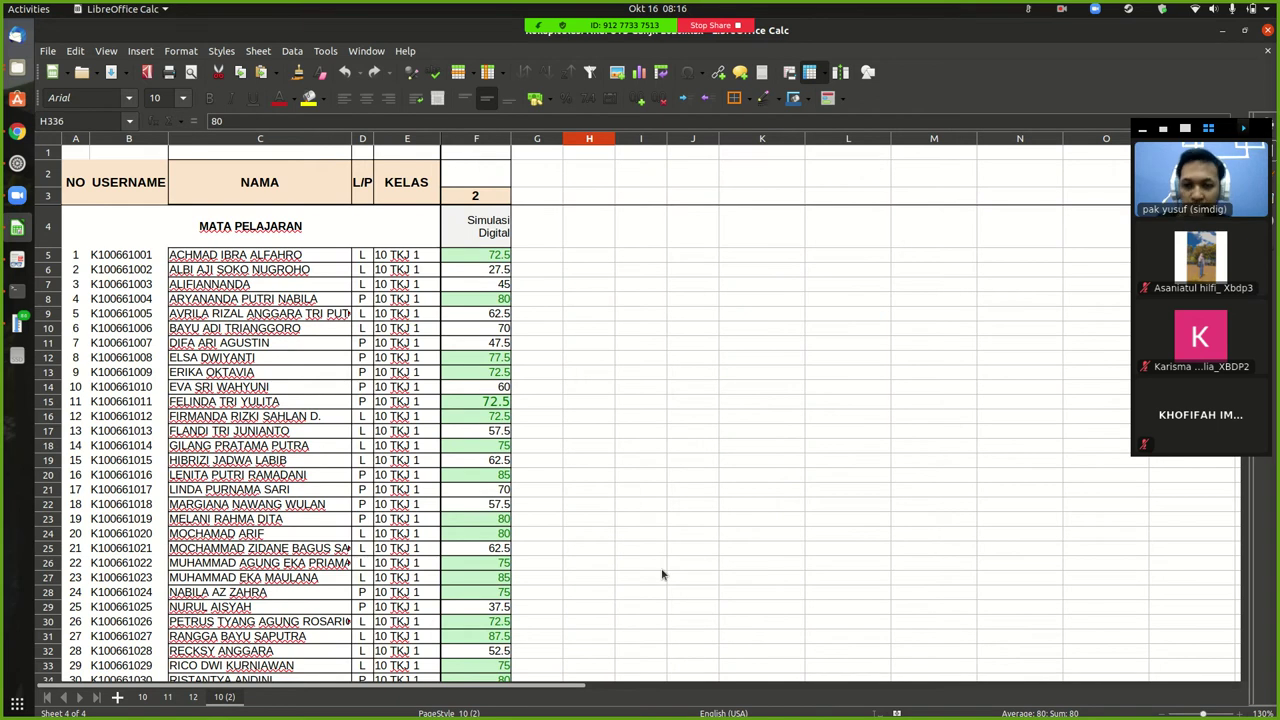
Look through the Simulasi Digital scores of the 10 TKJ 1 students, moving down the list and back to its beginning.
left_click(663, 461)
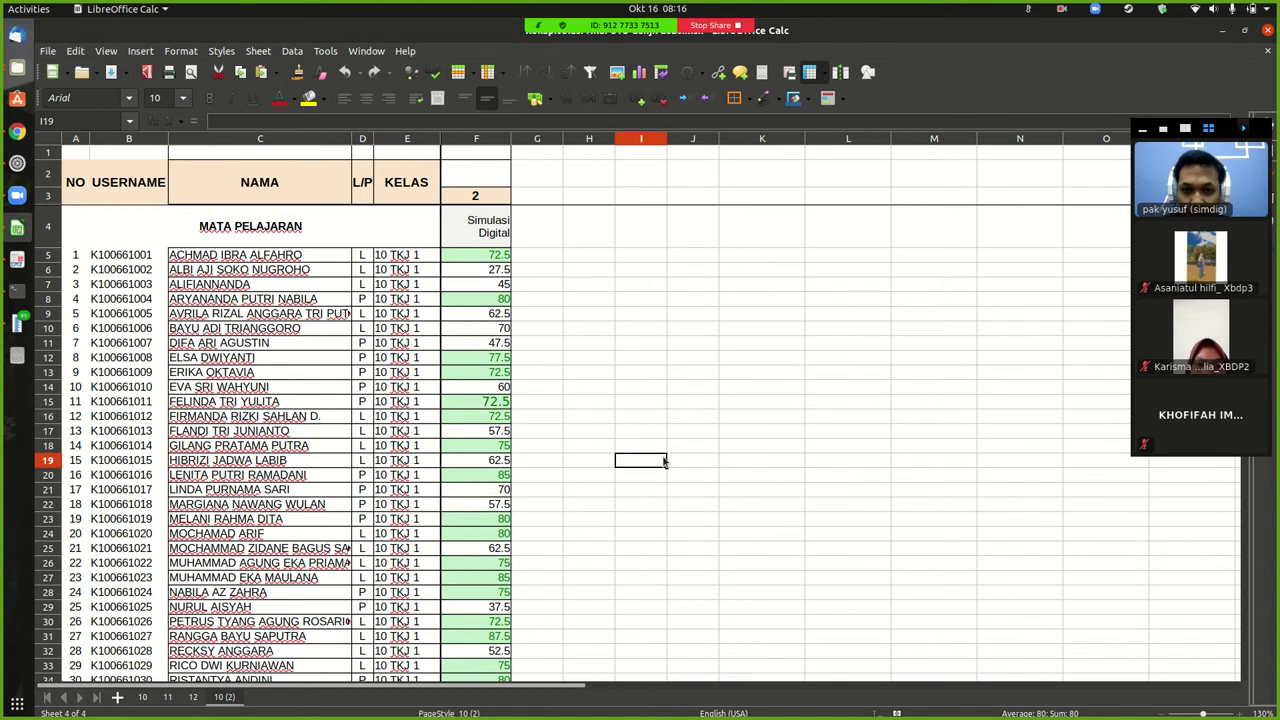
scroll(661, 385, "down", 2)
scroll(660, 380, "up", 2)
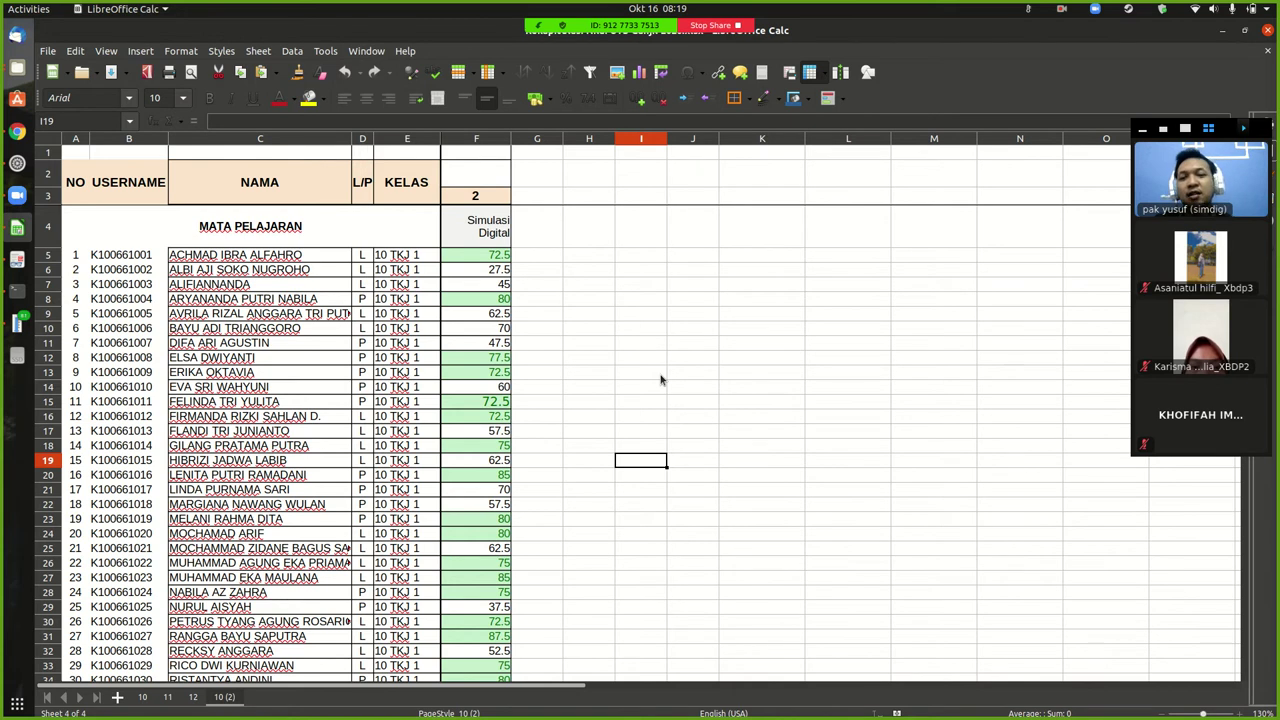
scroll(660, 379, "down", 3)
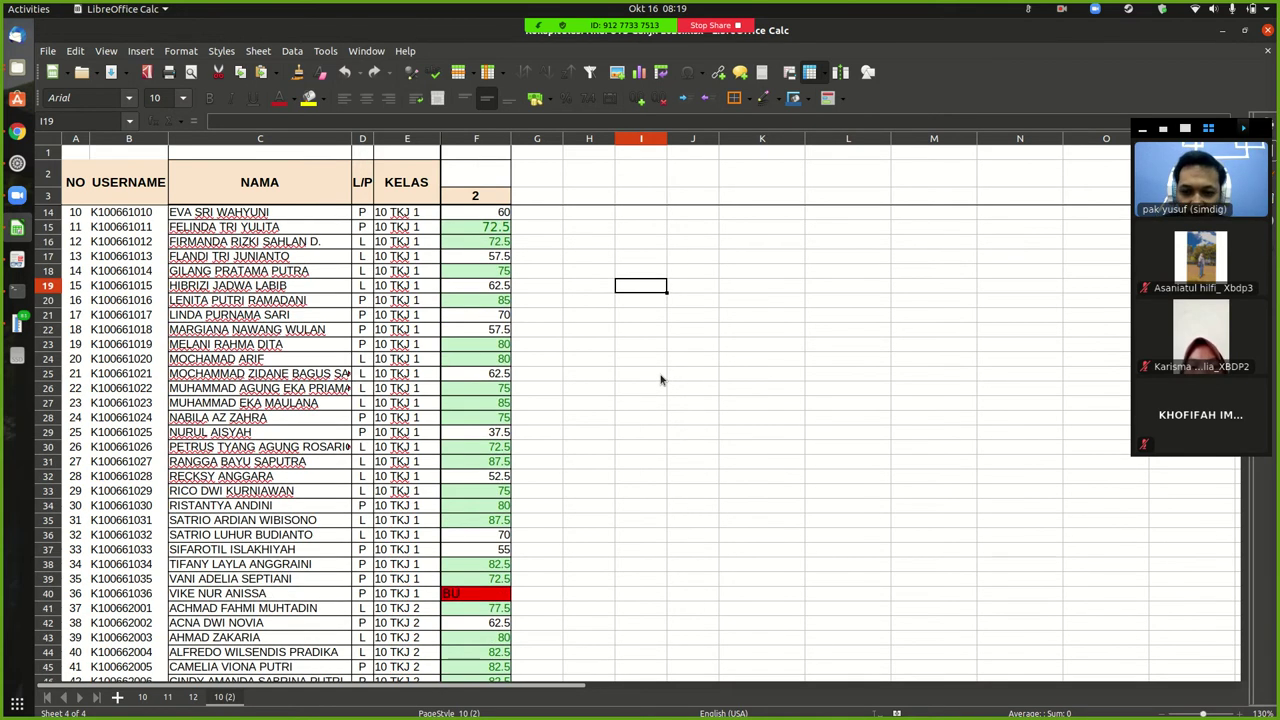
scroll(660, 379, "up", 3)
scroll(660, 379, "down", 6)
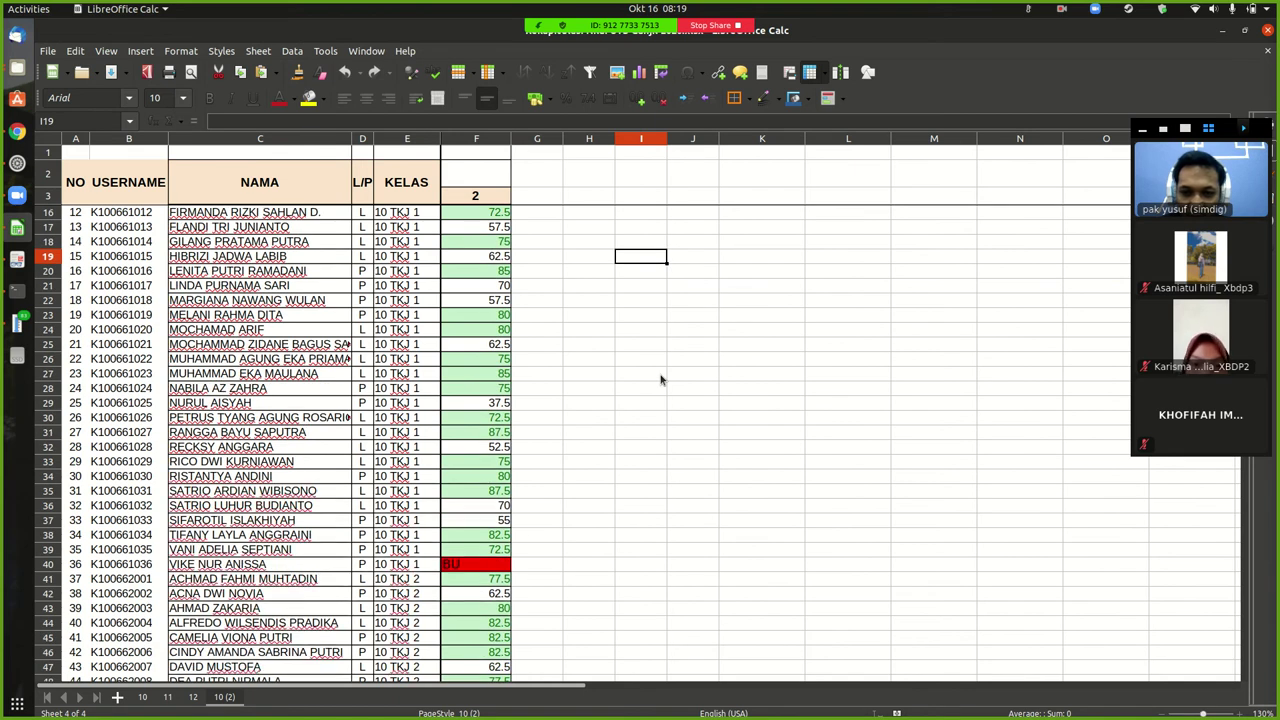
scroll(660, 379, "up", 3)
scroll(660, 379, "up", 3)
left_click(657, 491)
scroll(657, 496, "down", 4)
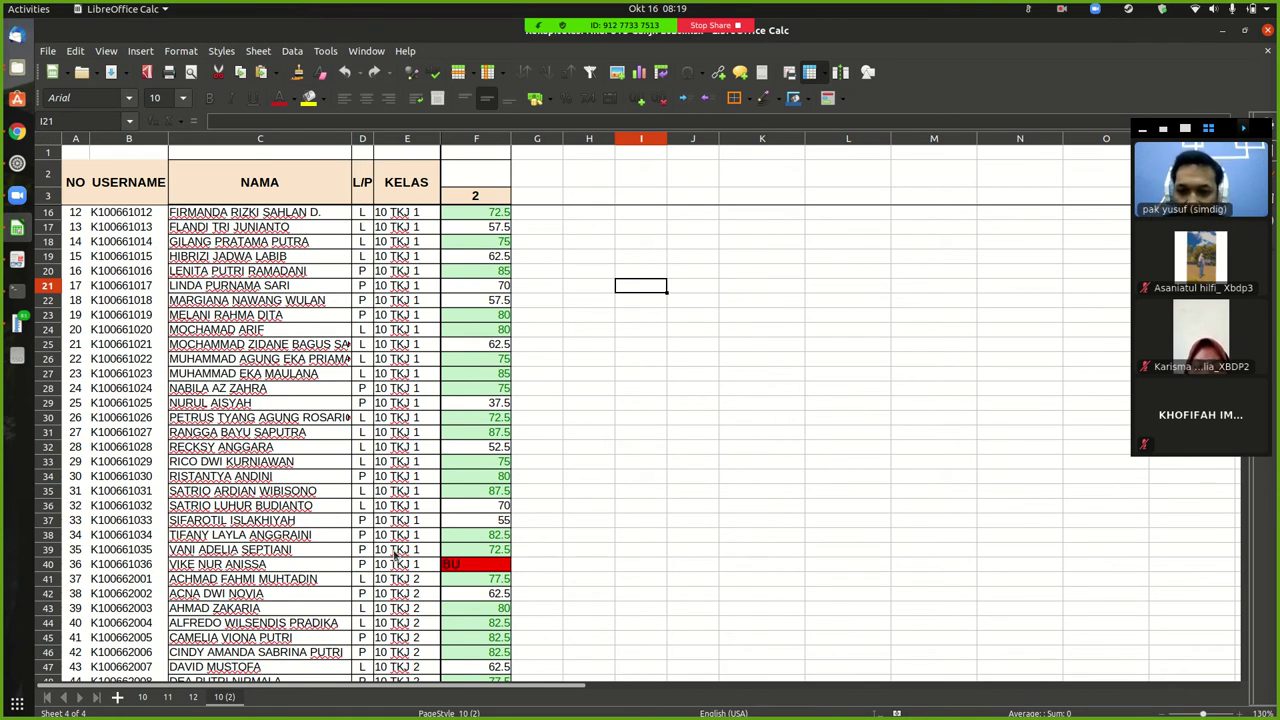
Mark the student name in row 40 and compare the Simulasi Digital scores of classes 10 TKJ 1 and 10 TKJ 2.
left_click(306, 566)
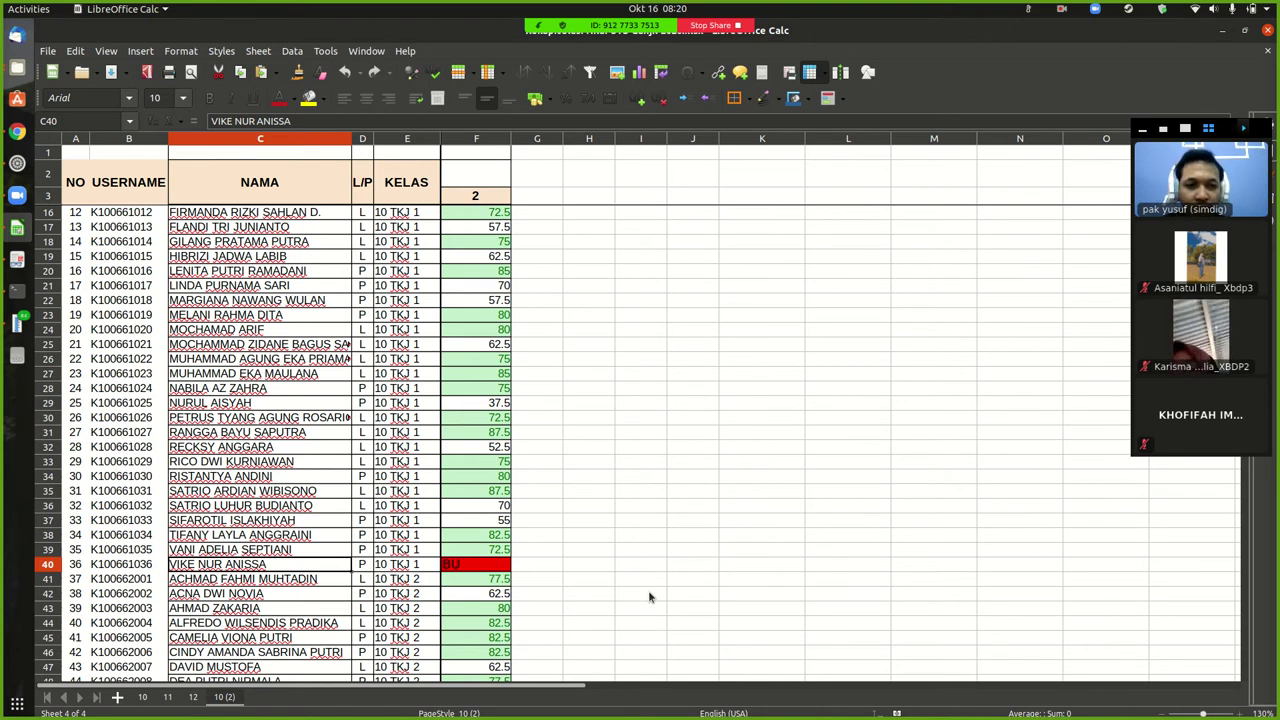
scroll(649, 597, "up", 4)
scroll(649, 597, "down", 8)
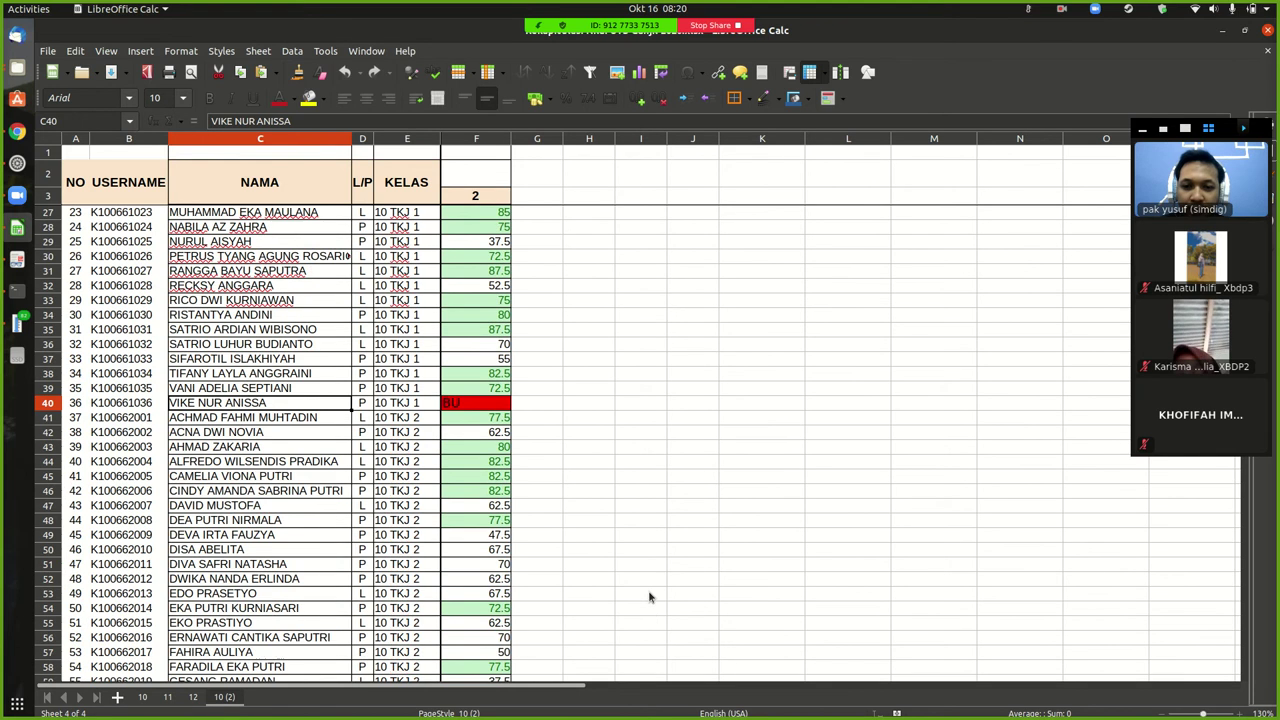
scroll(649, 597, "down", 4)
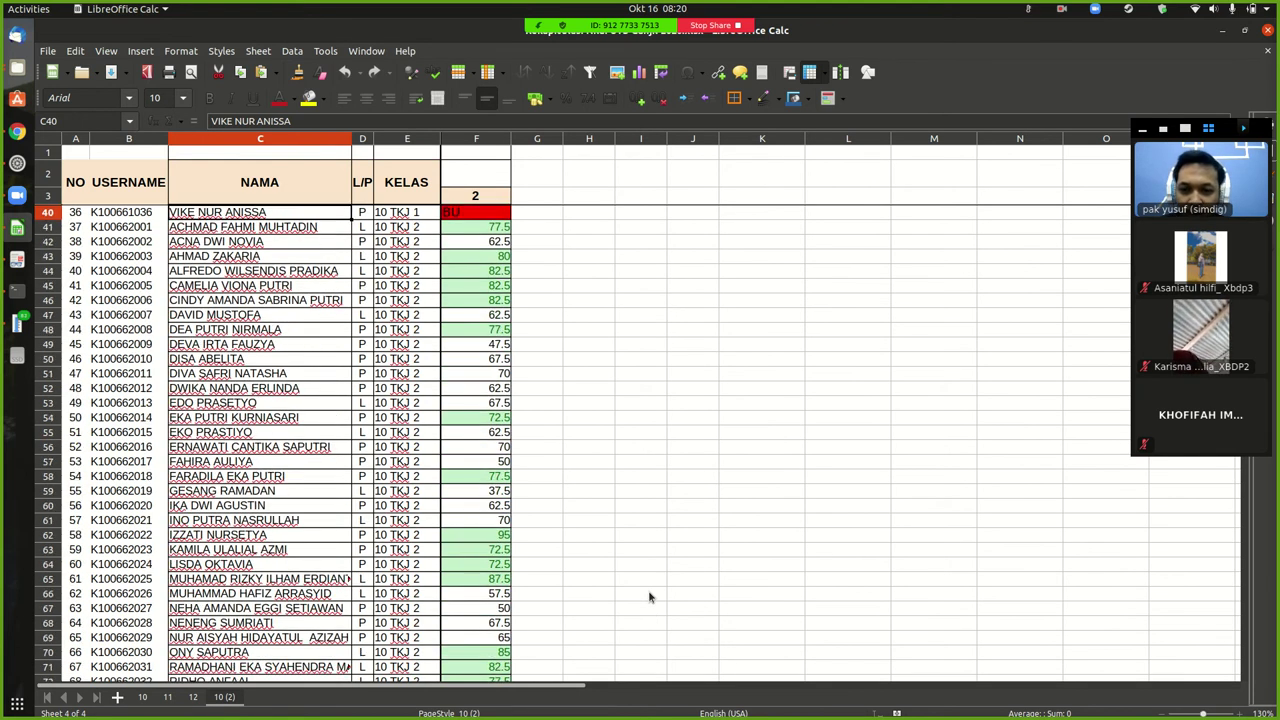
scroll(649, 597, "up", 9)
scroll(649, 597, "down", 5)
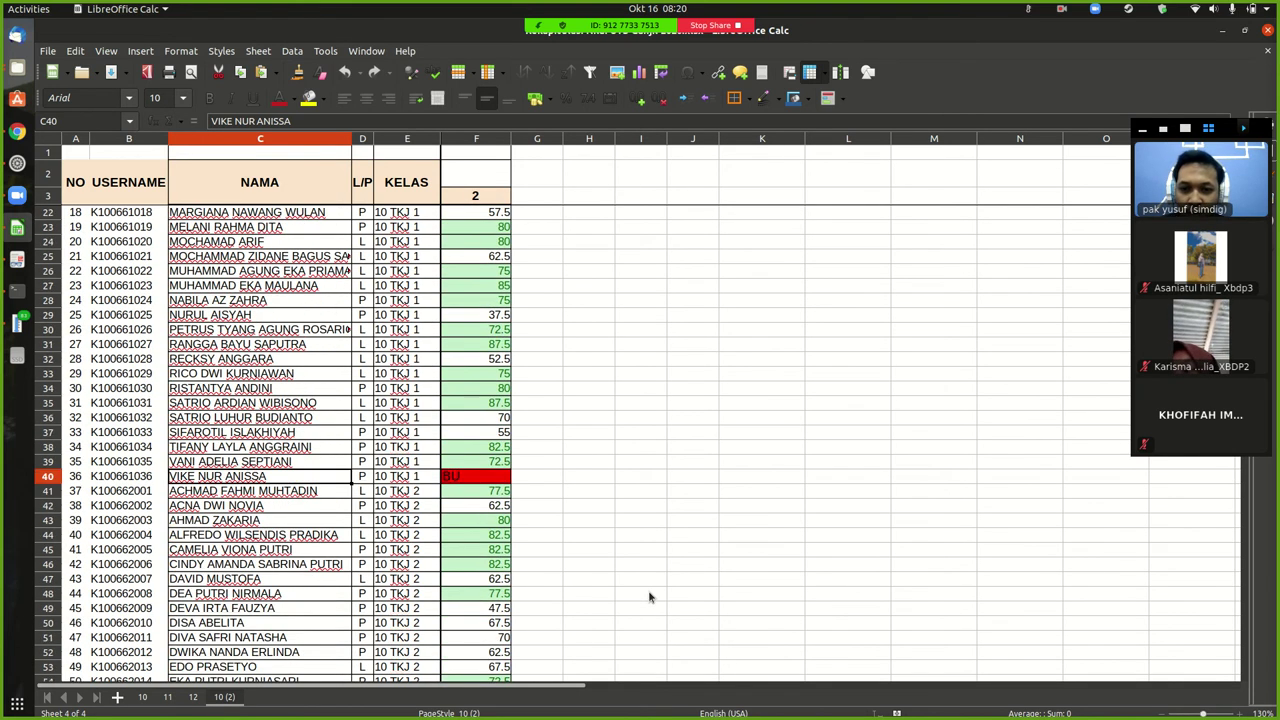
scroll(649, 597, "down", 3)
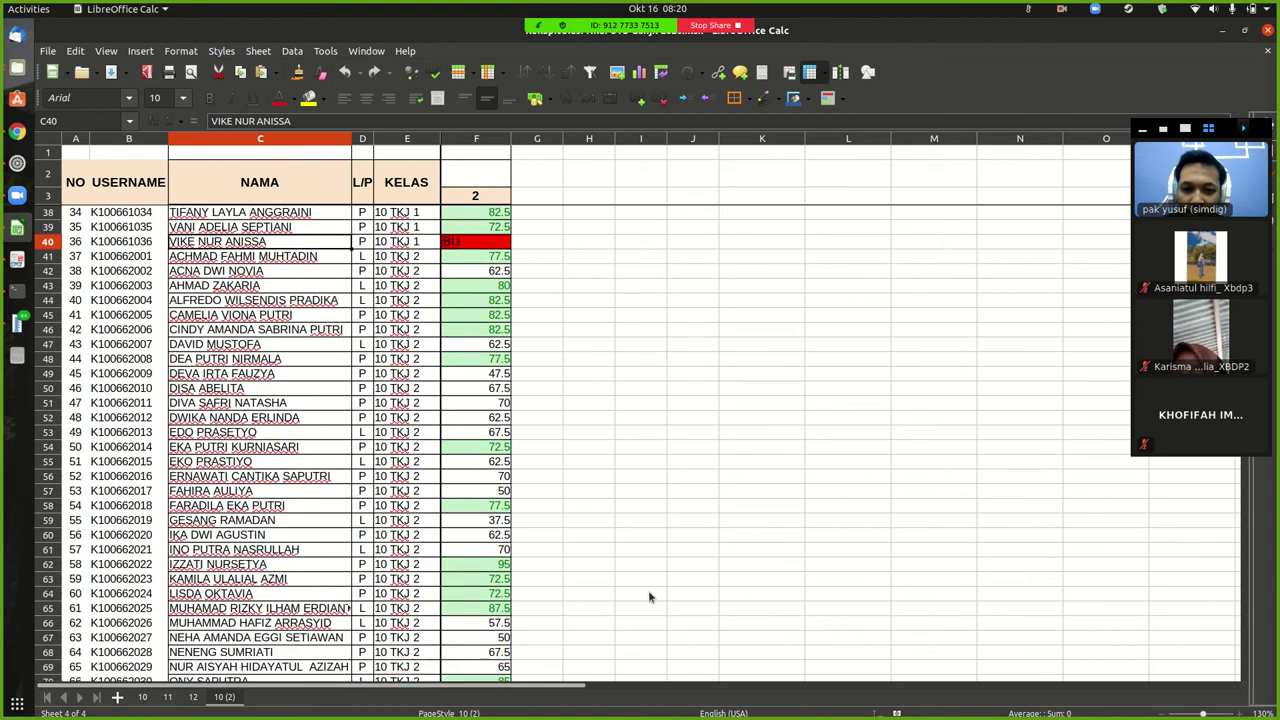
scroll(649, 597, "down", 1)
scroll(649, 597, "up", 1)
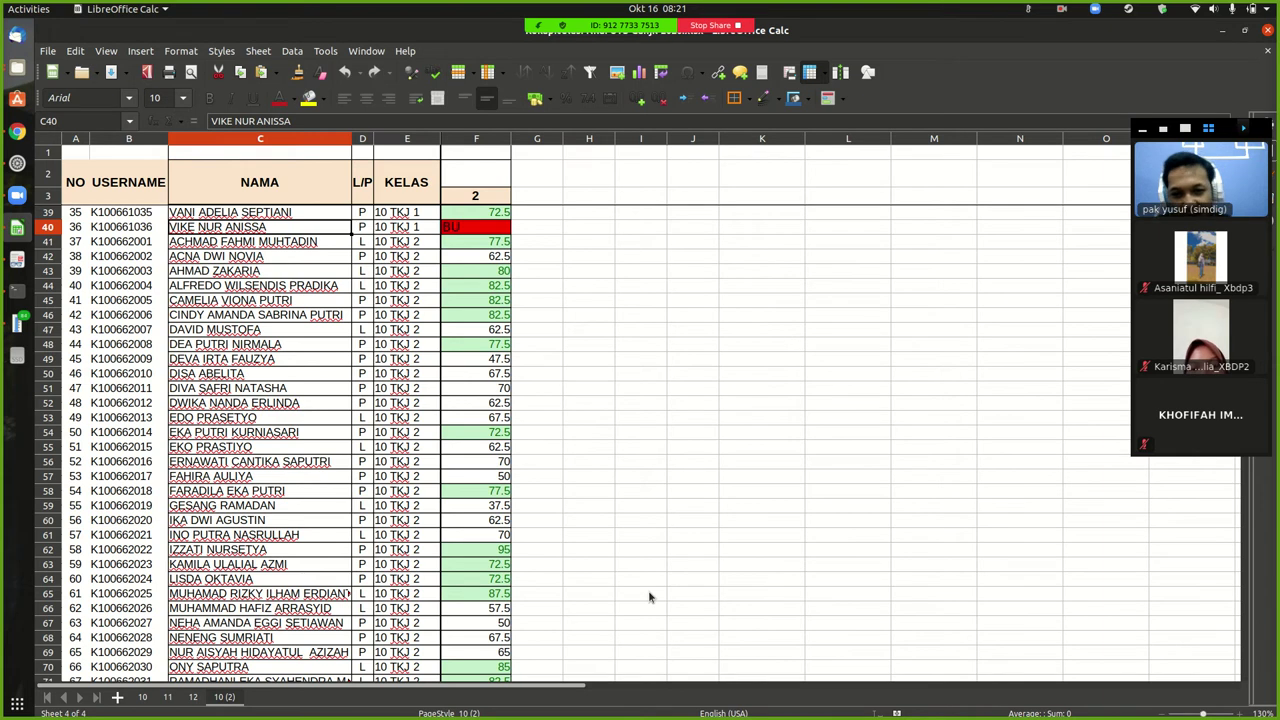
scroll(649, 597, "down", 2)
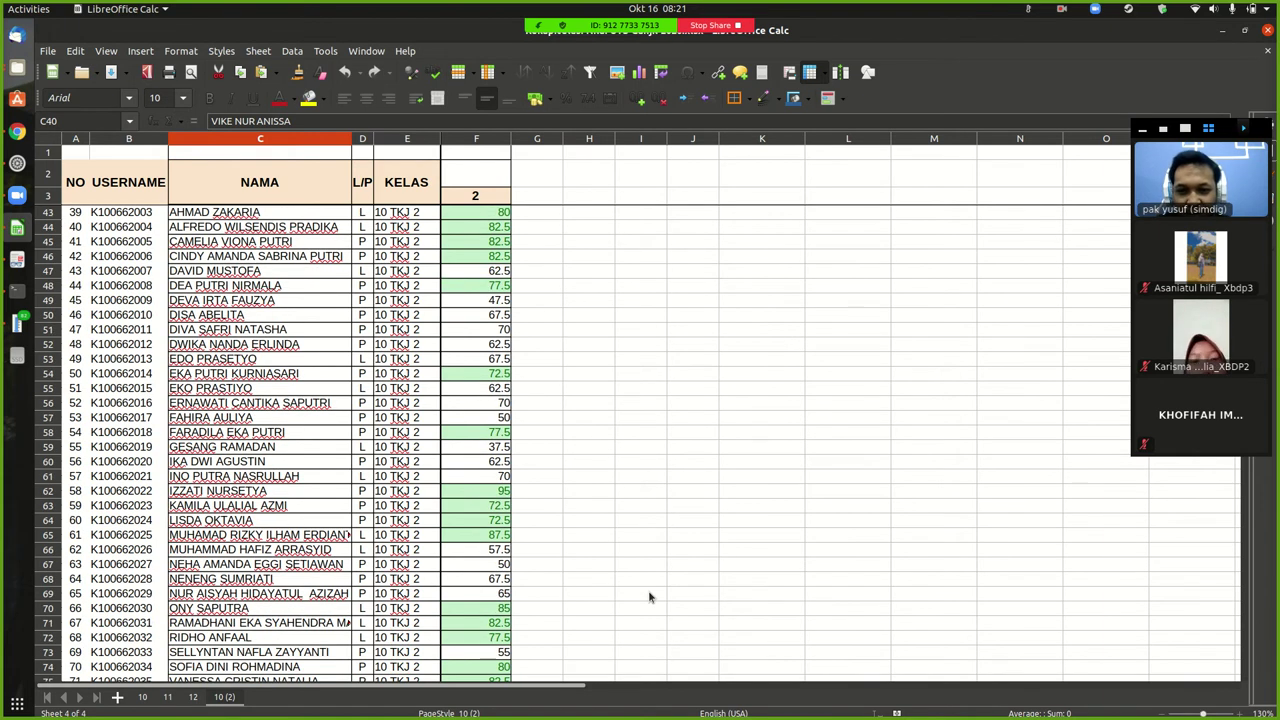
scroll(649, 597, "up", 12)
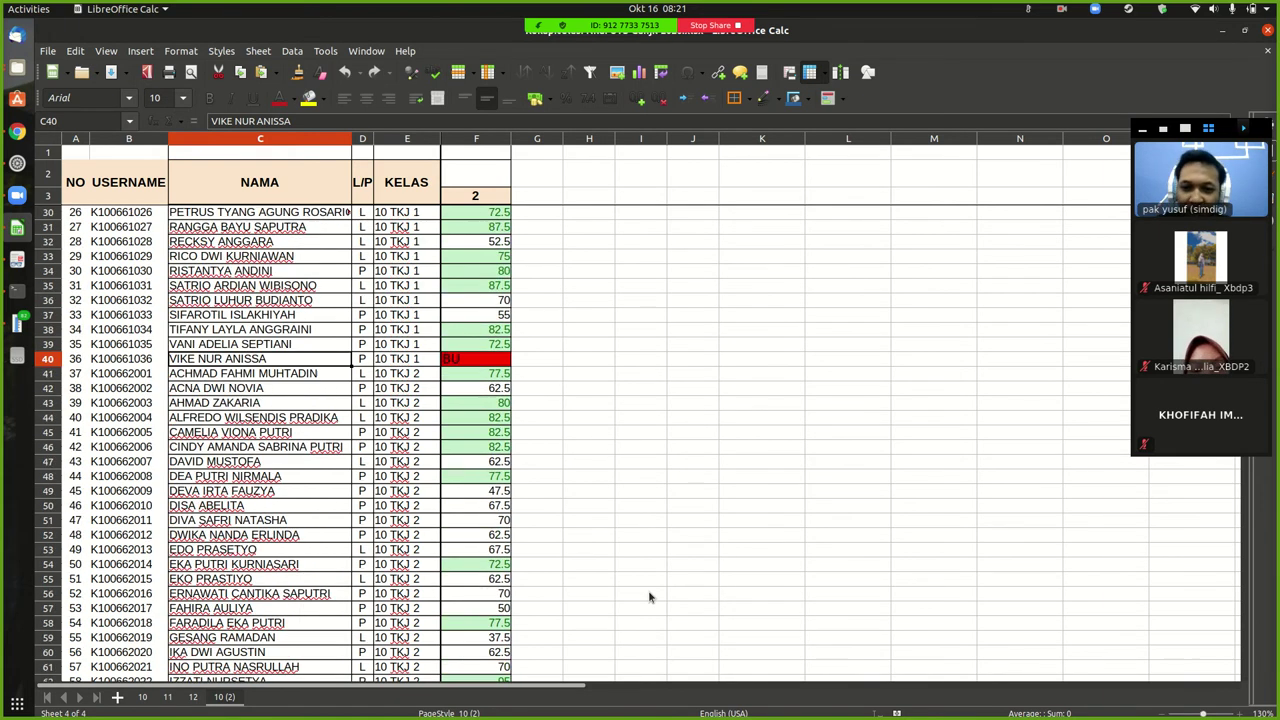
scroll(649, 597, "down", 1)
scroll(649, 597, "up", 1)
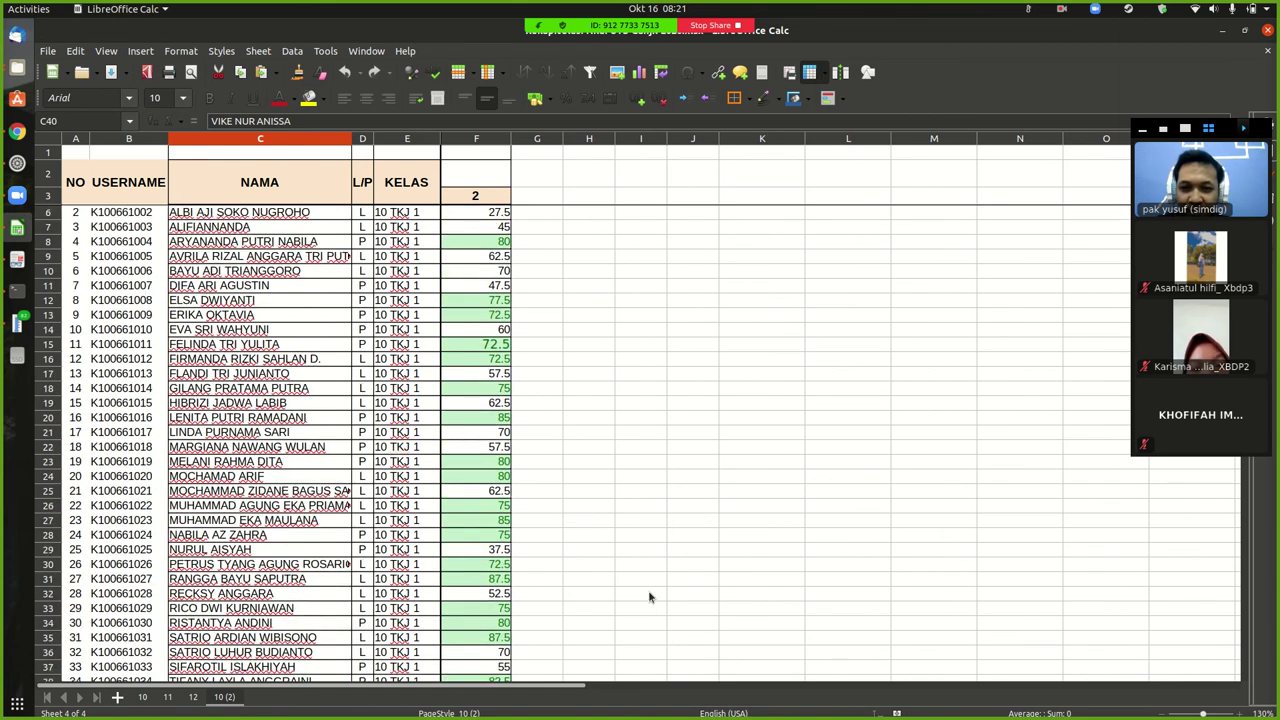
scroll(649, 597, "down", 1)
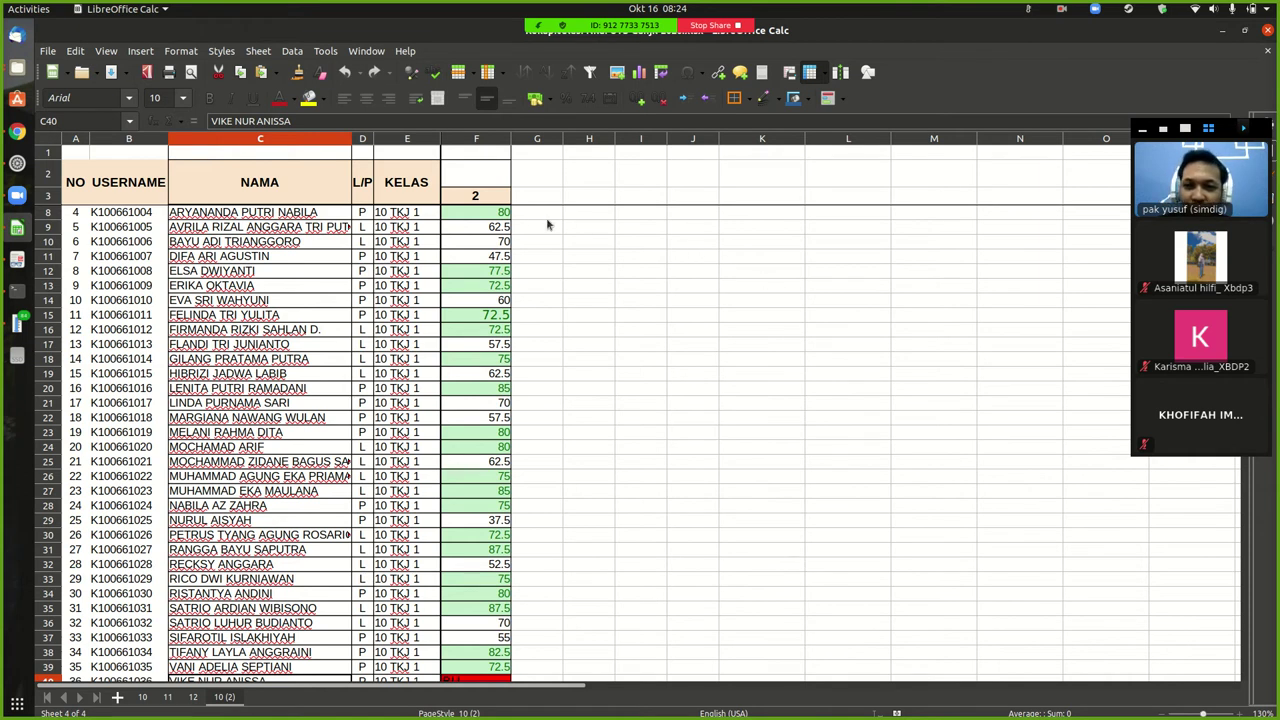
Switch to the Files app and open the SMKN 1 Turen folder in the user's Documents on the Windows drive.
left_click(17, 72)
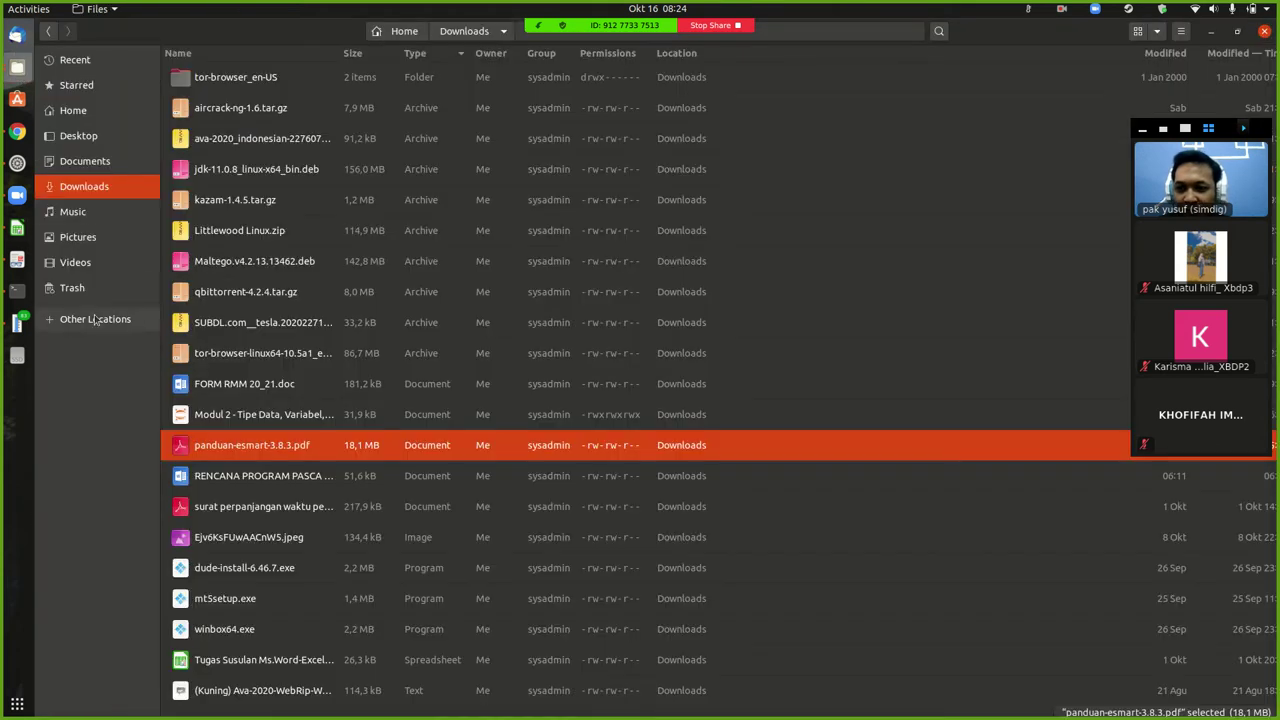
left_click(95, 319)
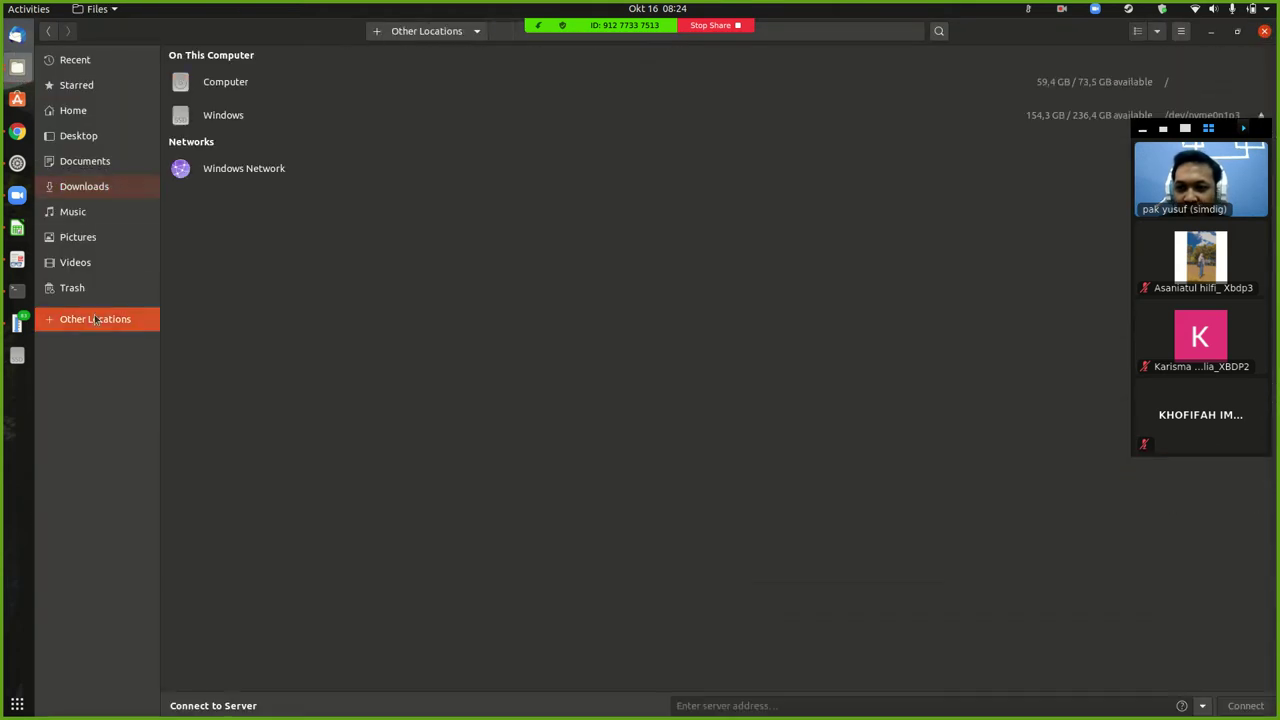
left_click(224, 116)
double_click(238, 508)
double_click(258, 229)
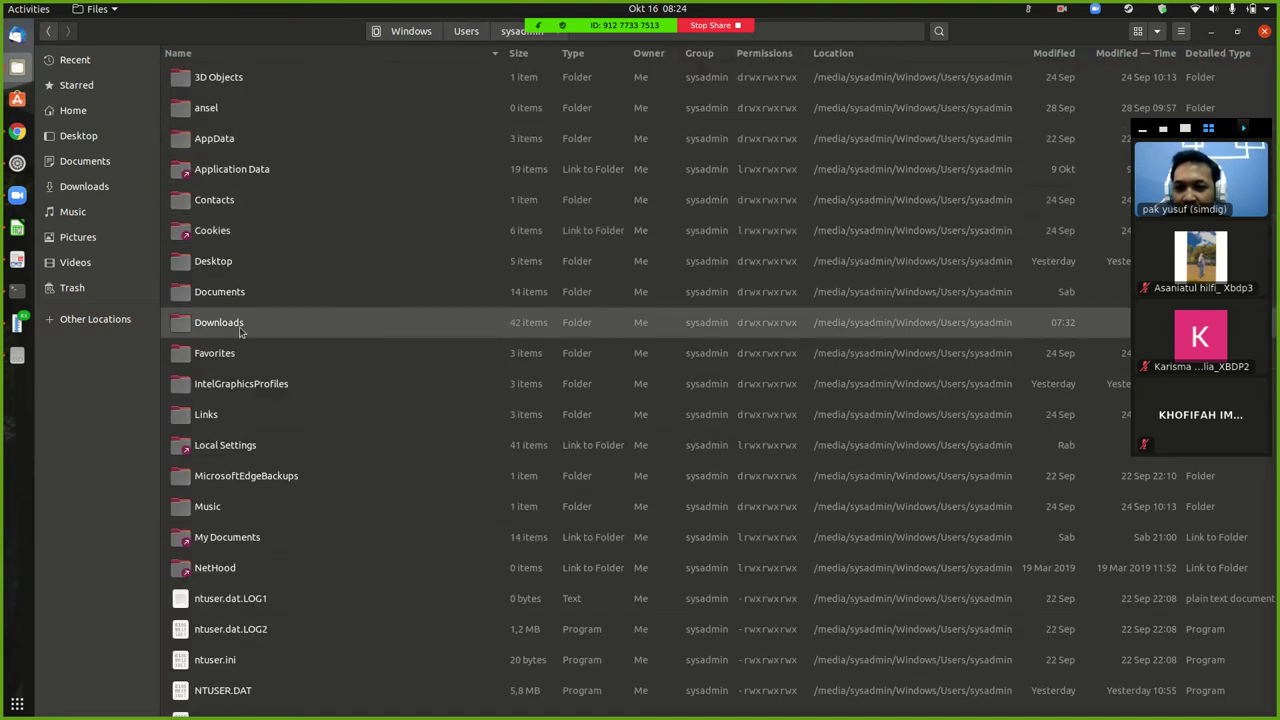
double_click(254, 296)
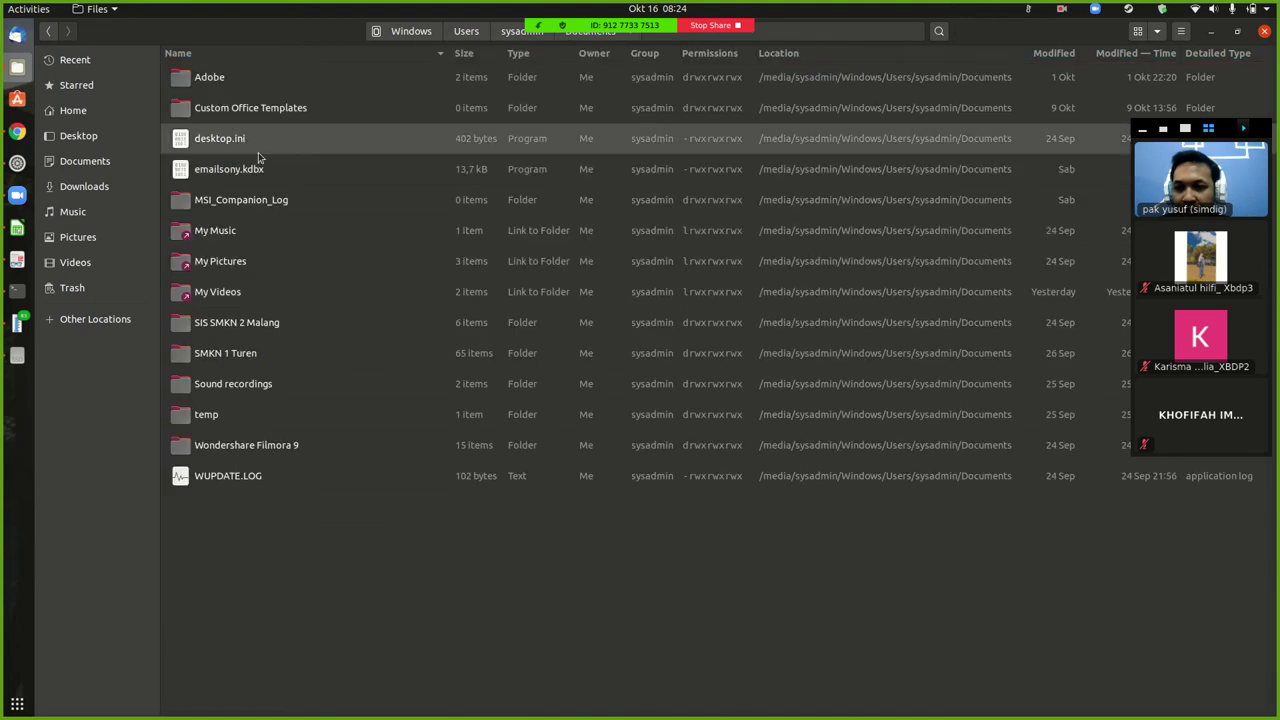
double_click(228, 358)
Sort the SMKN 1 Turen folder by type and open the Simdig midterm question document from its Simdig-2020-2021 folder in LibreOffice Writer.
scroll(252, 420, "down", 10)
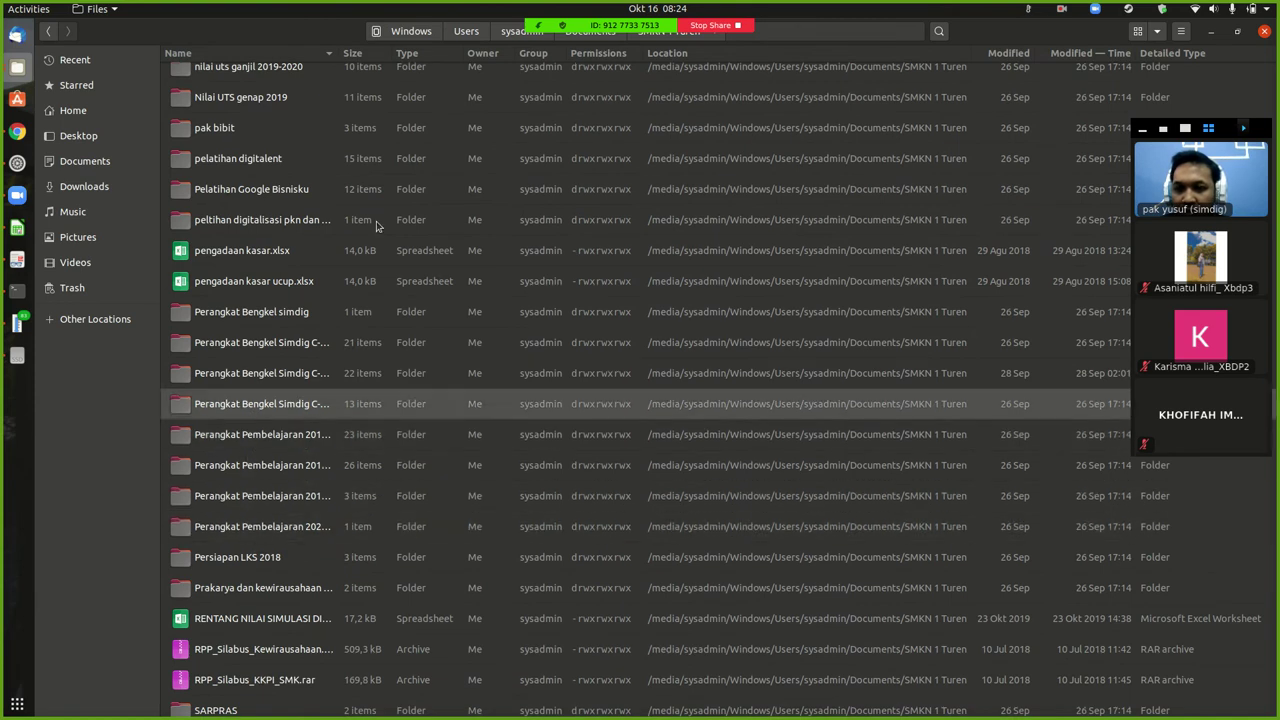
left_click(424, 58)
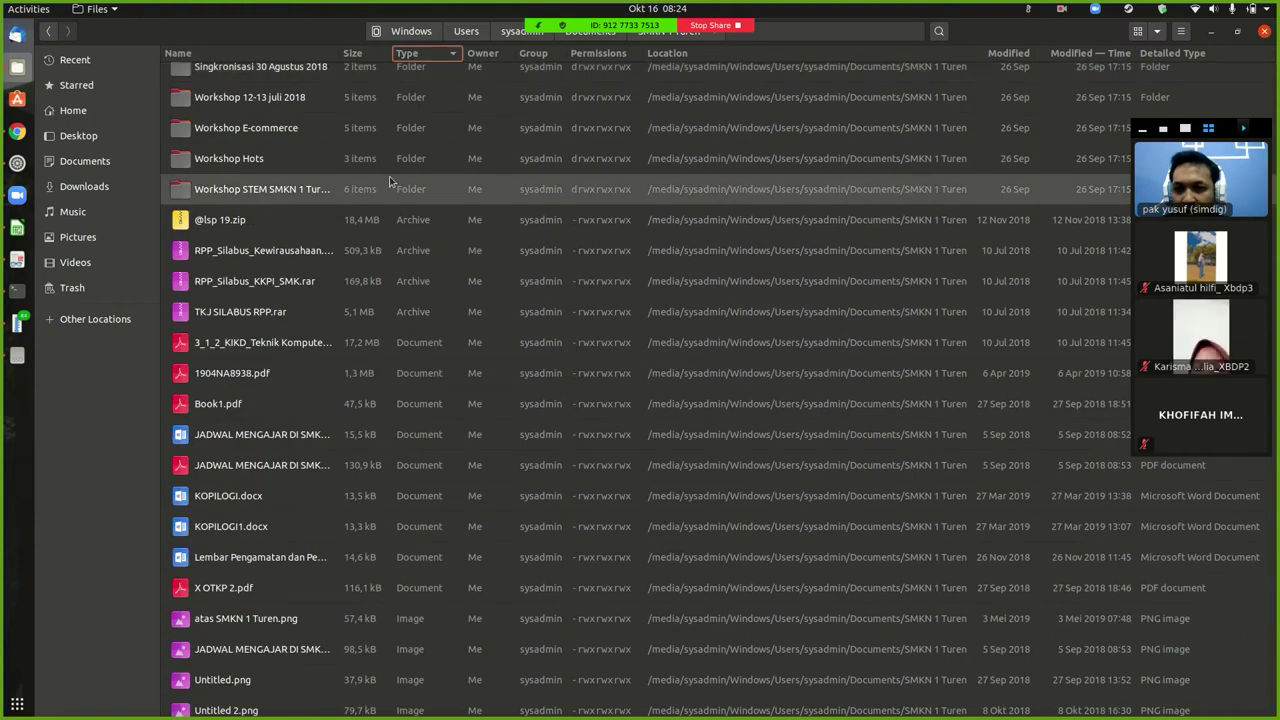
scroll(390, 181, "up", 10)
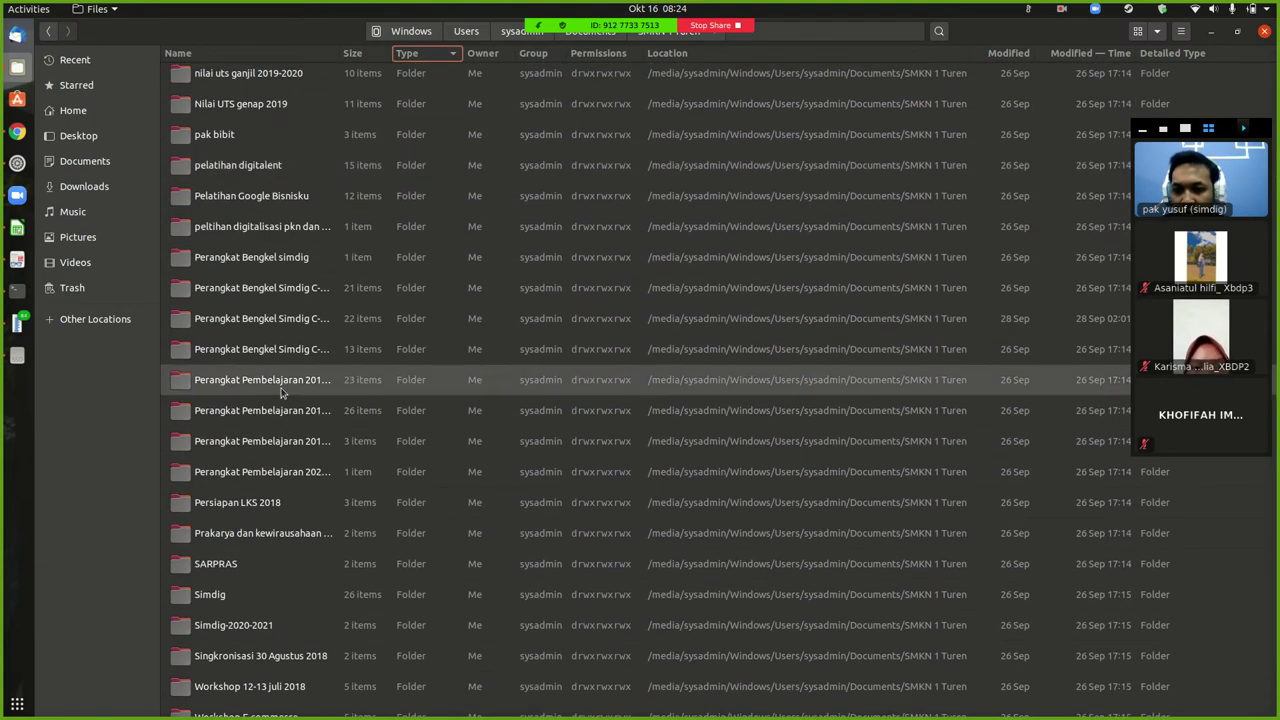
left_click(222, 591)
double_click(216, 628)
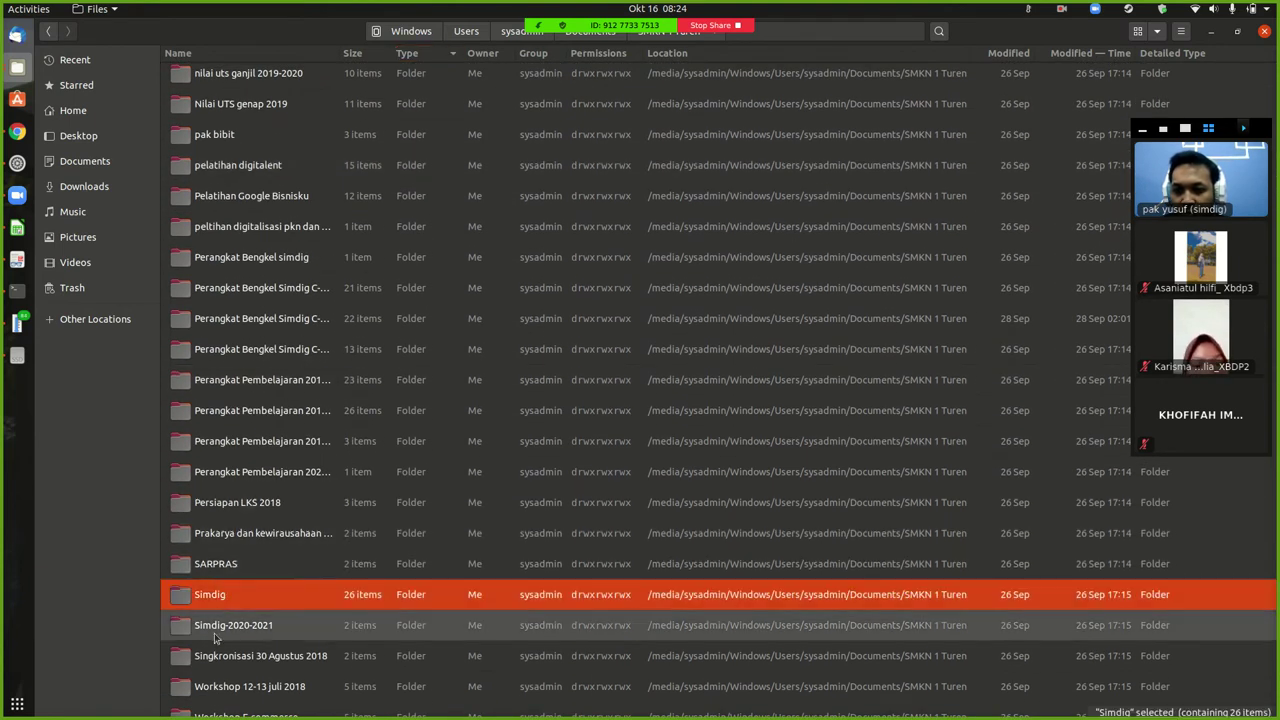
double_click(278, 88)
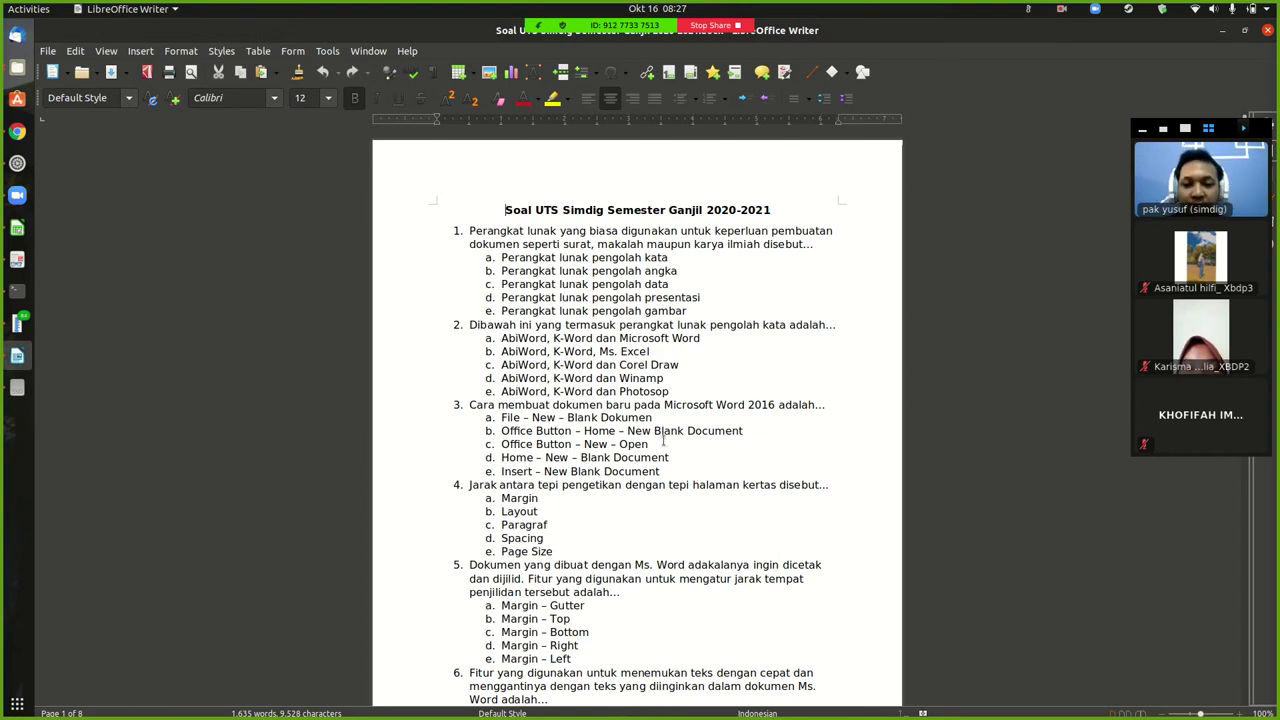
Go through the Soal UTS Simdig Semester Ganjil 2020-2021 questions with their answer options, from question 1 to question 22.
left_click(544, 513)
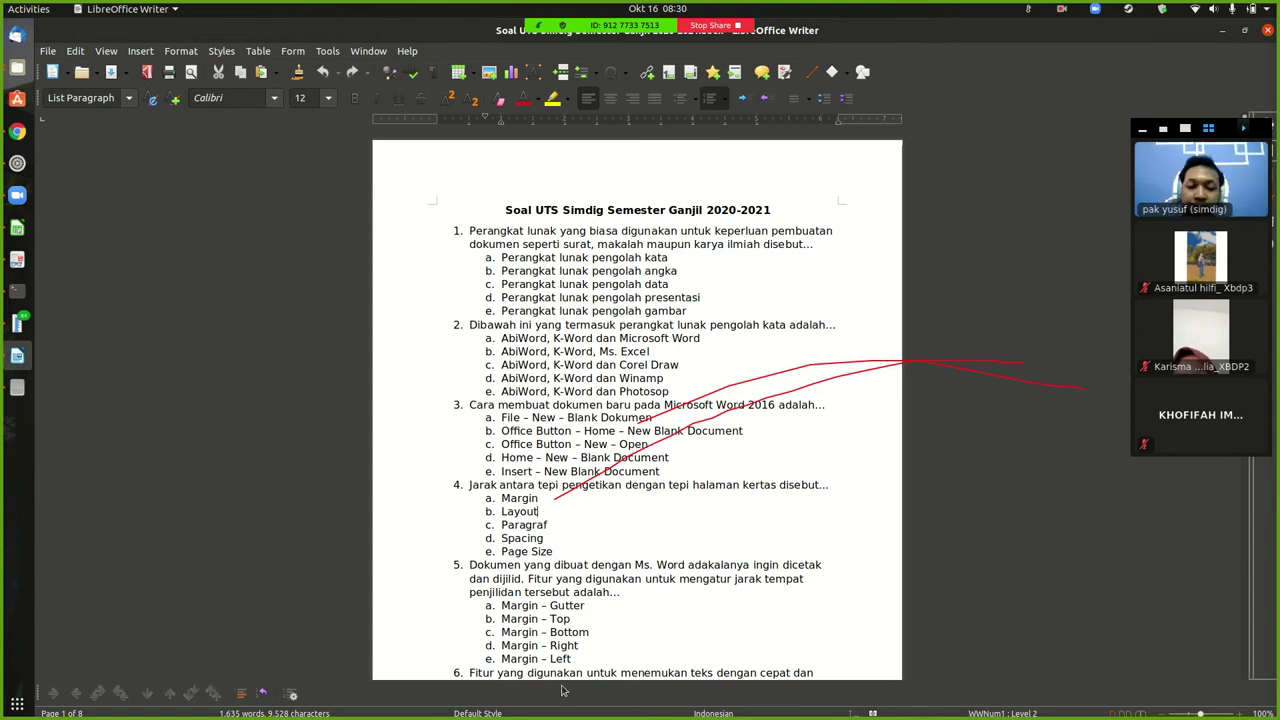
scroll(870, 569, "down", 4)
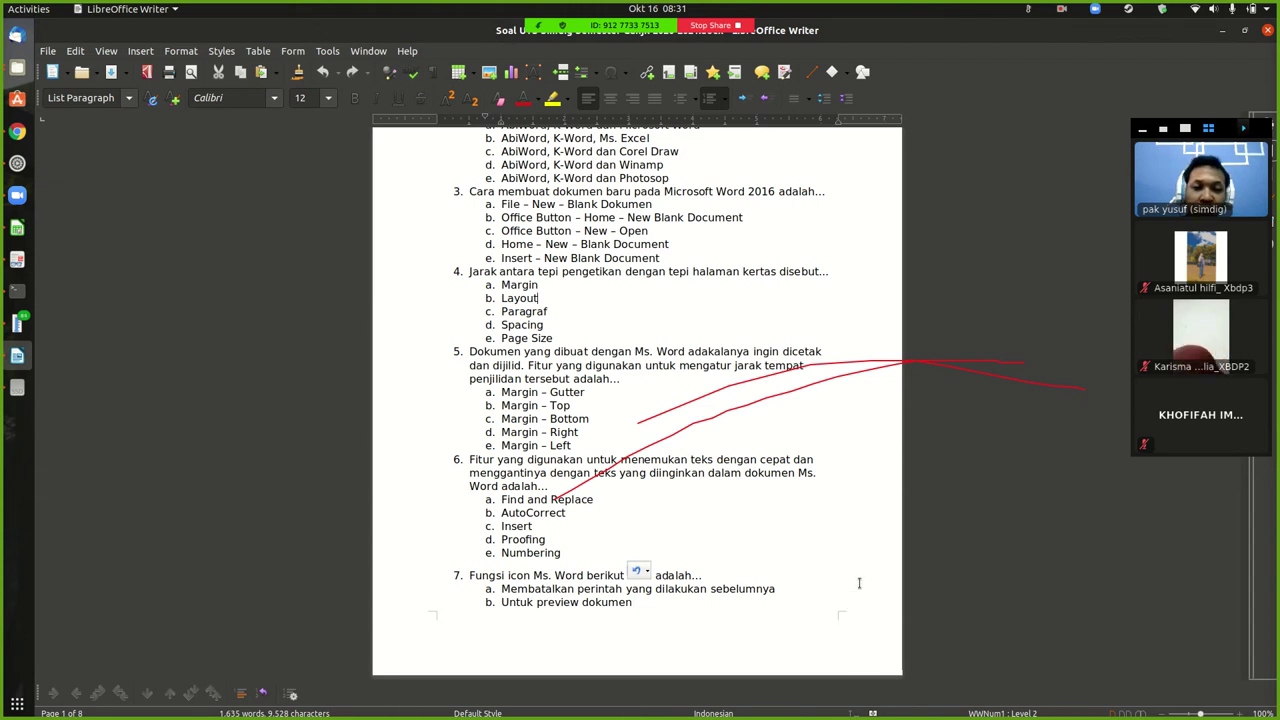
scroll(828, 496, "down", 7)
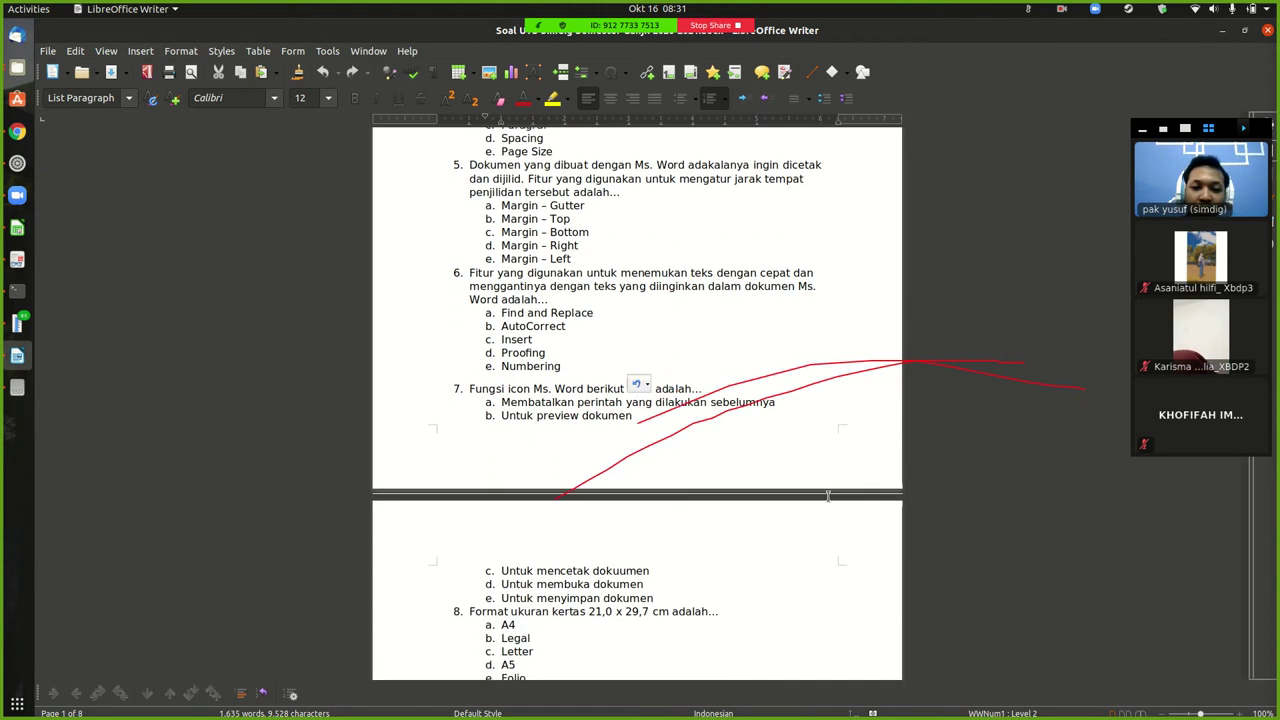
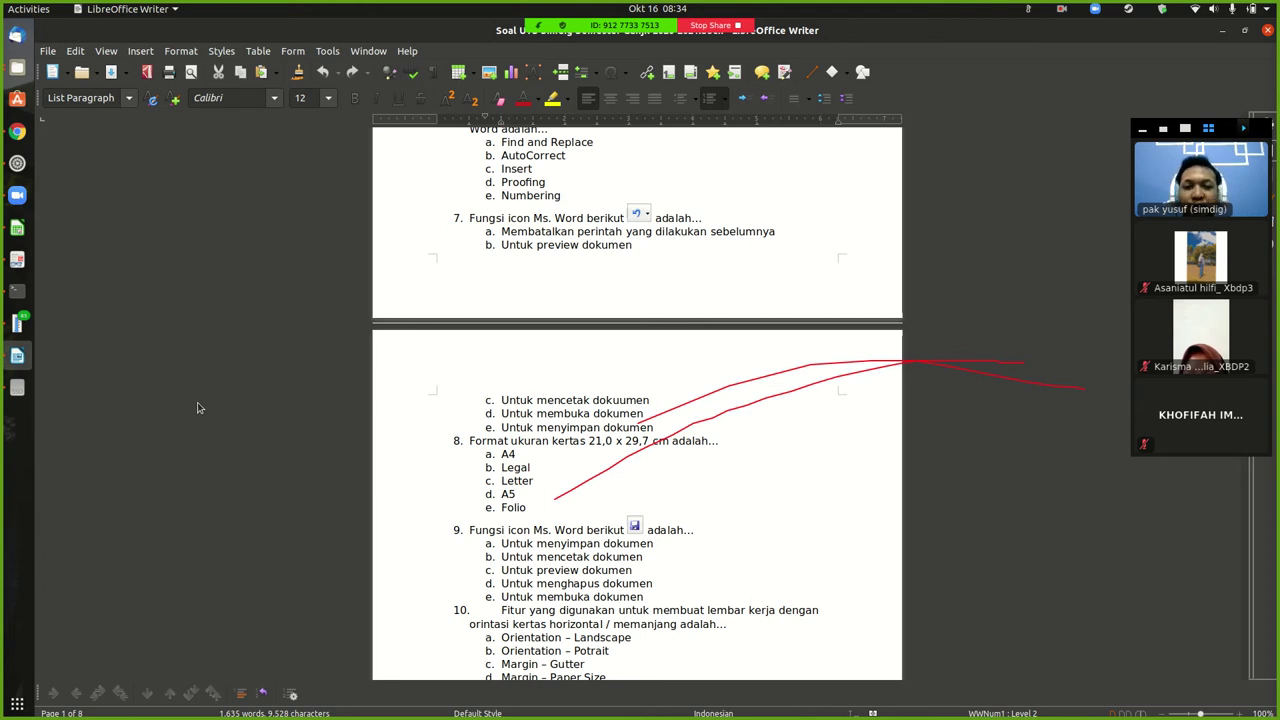
scroll(197, 408, "down", 4)
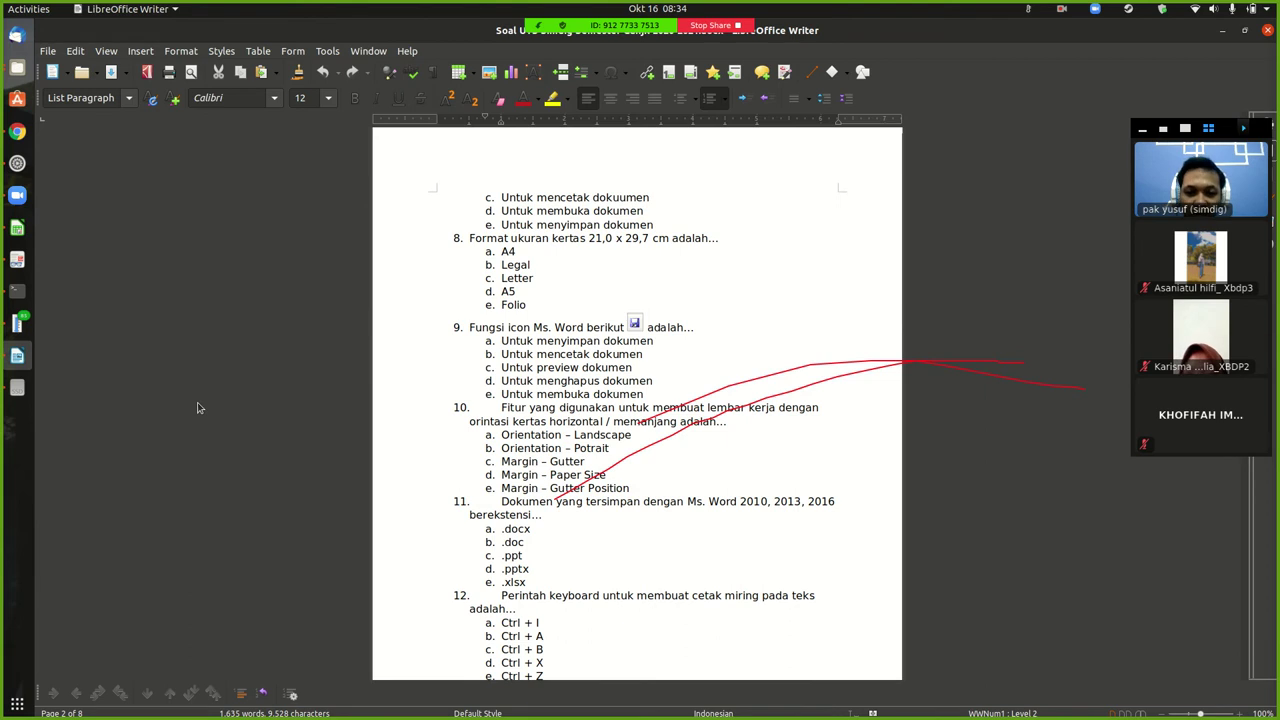
scroll(197, 408, "down", 2)
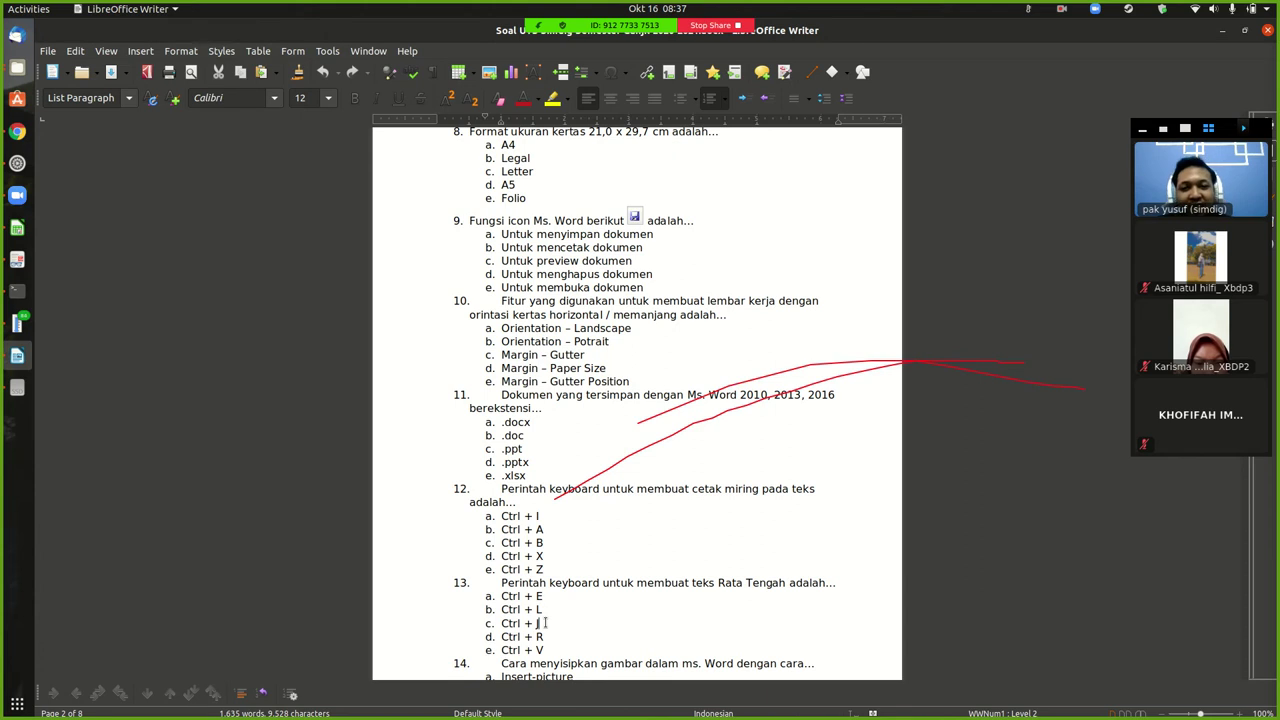
scroll(545, 623, "down", 5)
scroll(545, 623, "down", 4)
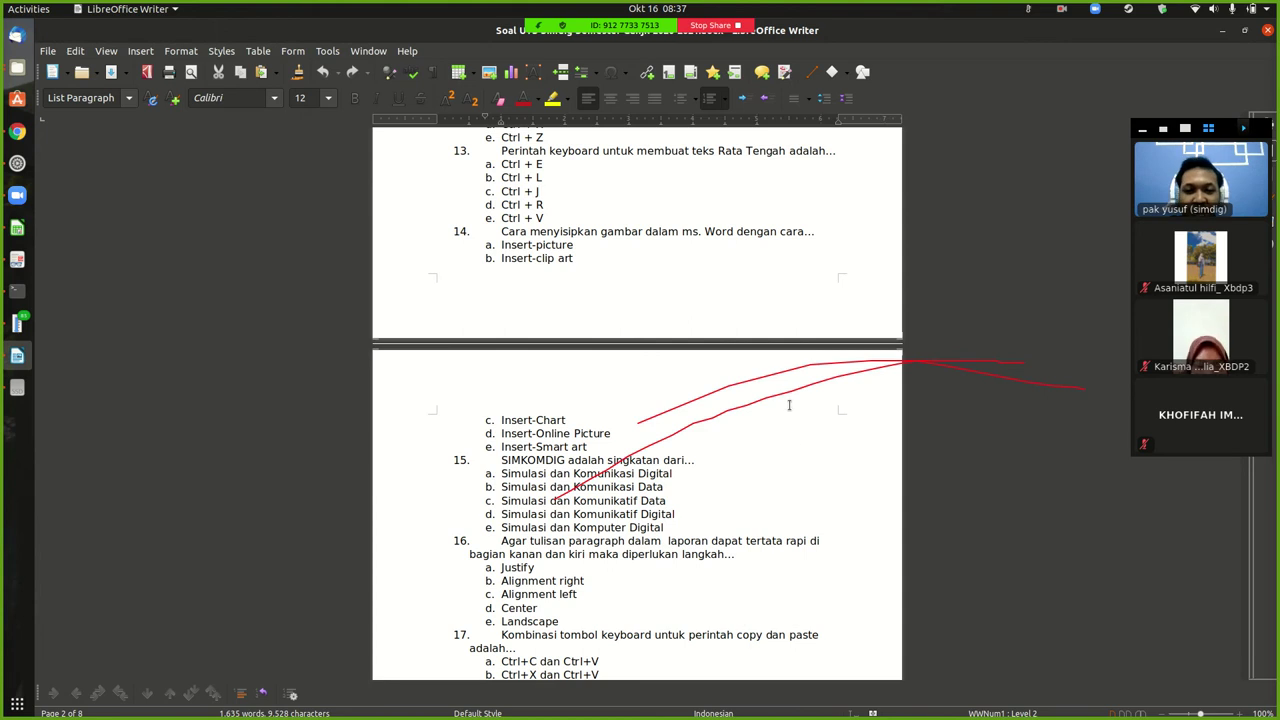
scroll(793, 450, "down", 5)
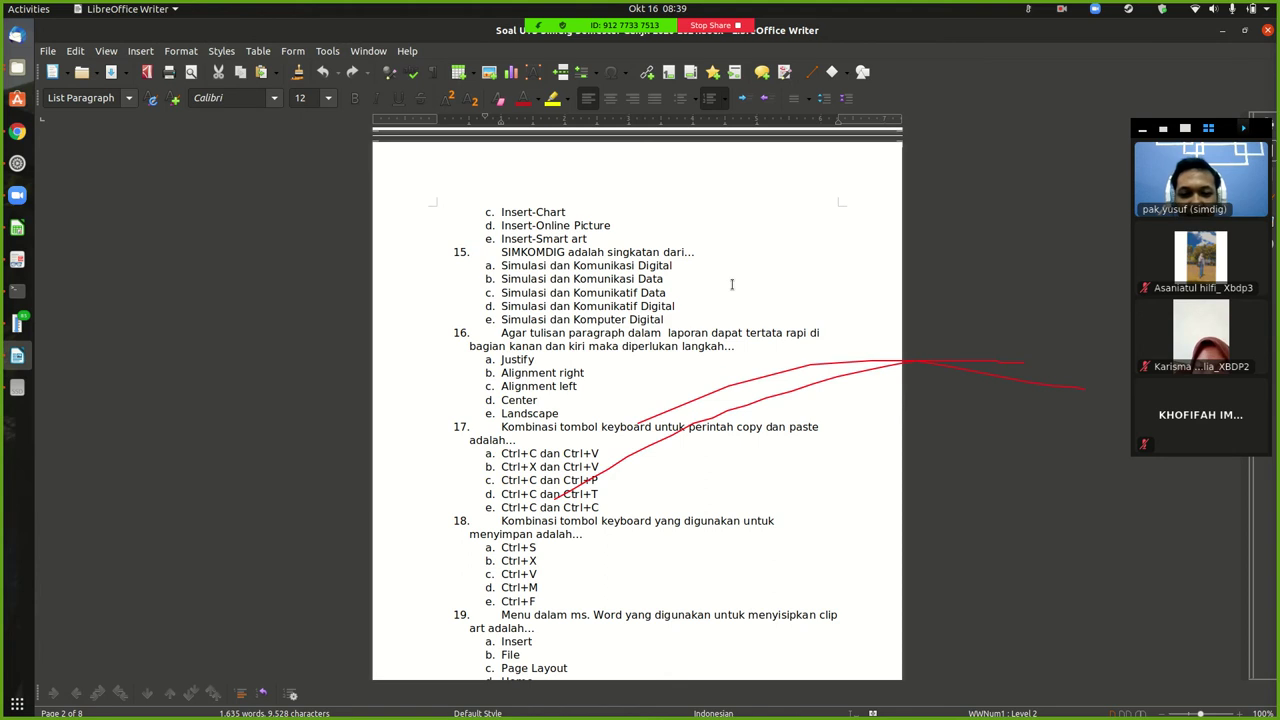
scroll(731, 284, "down", 5)
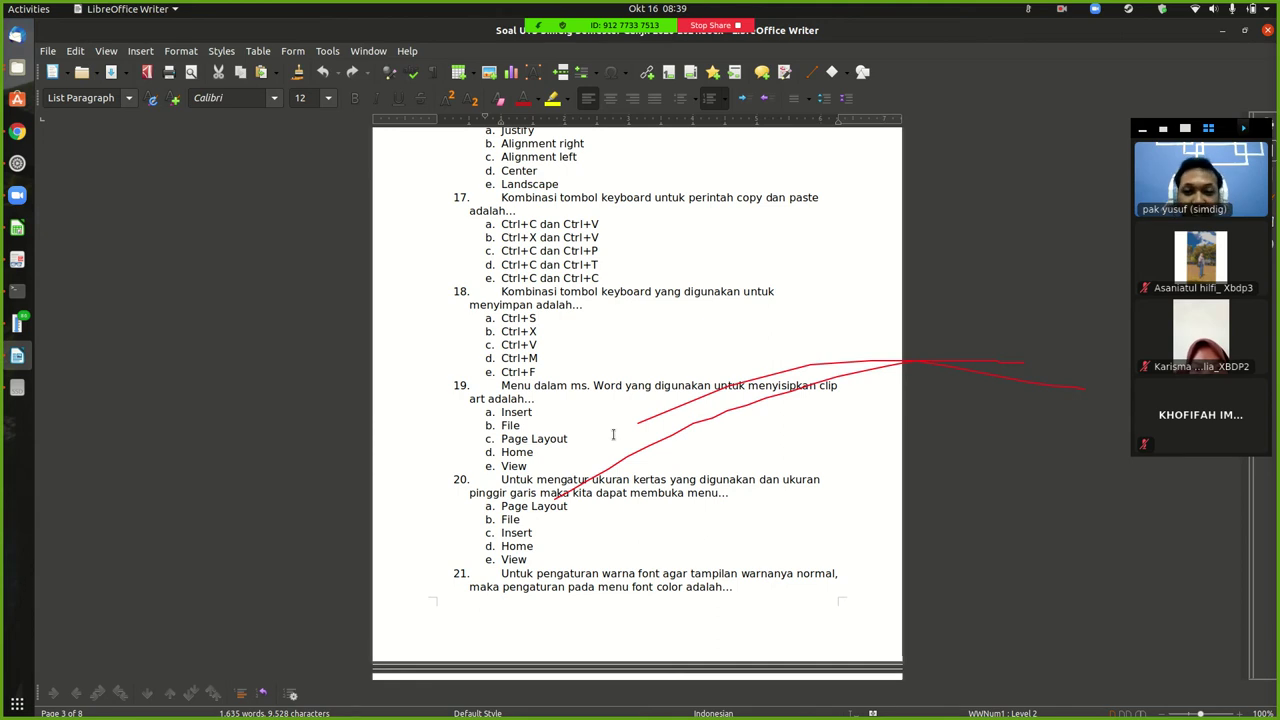
scroll(613, 434, "down", 2)
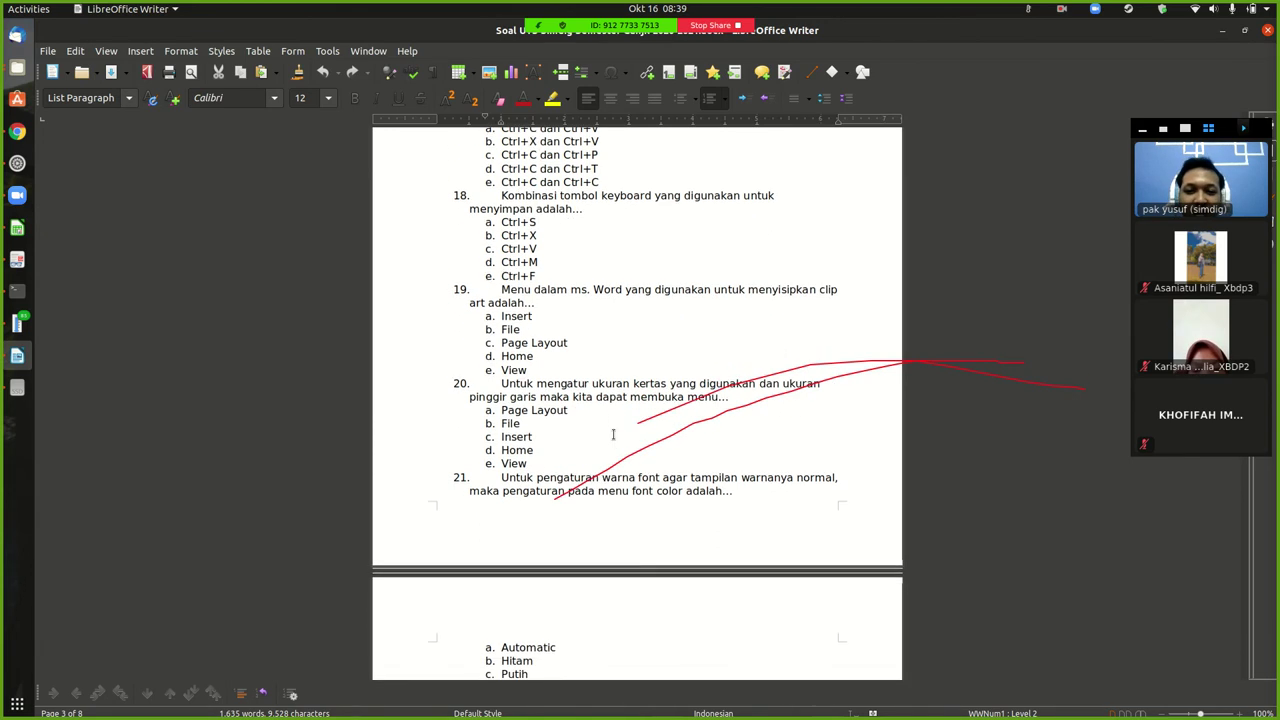
scroll(613, 434, "down", 2)
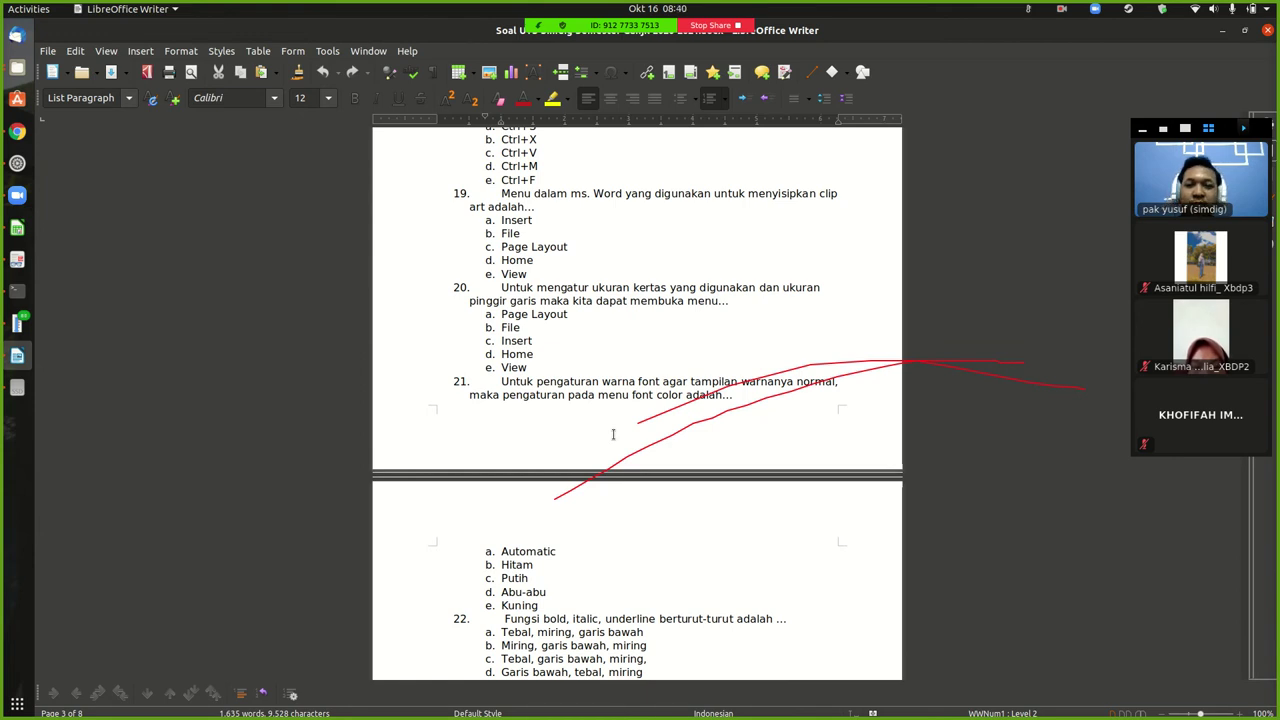
Go through exam questions 22 to 39 with their answer options in the UTS Simdig document.
scroll(613, 434, "down", 4)
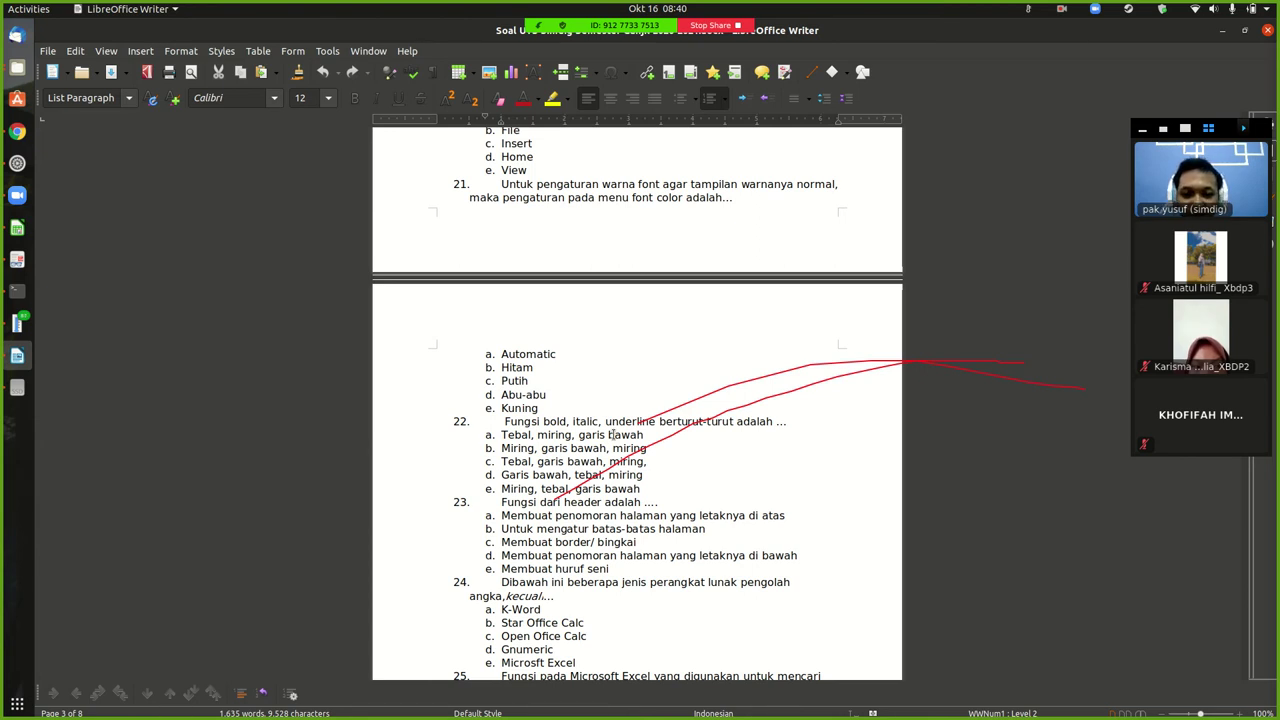
scroll(613, 434, "down", 3)
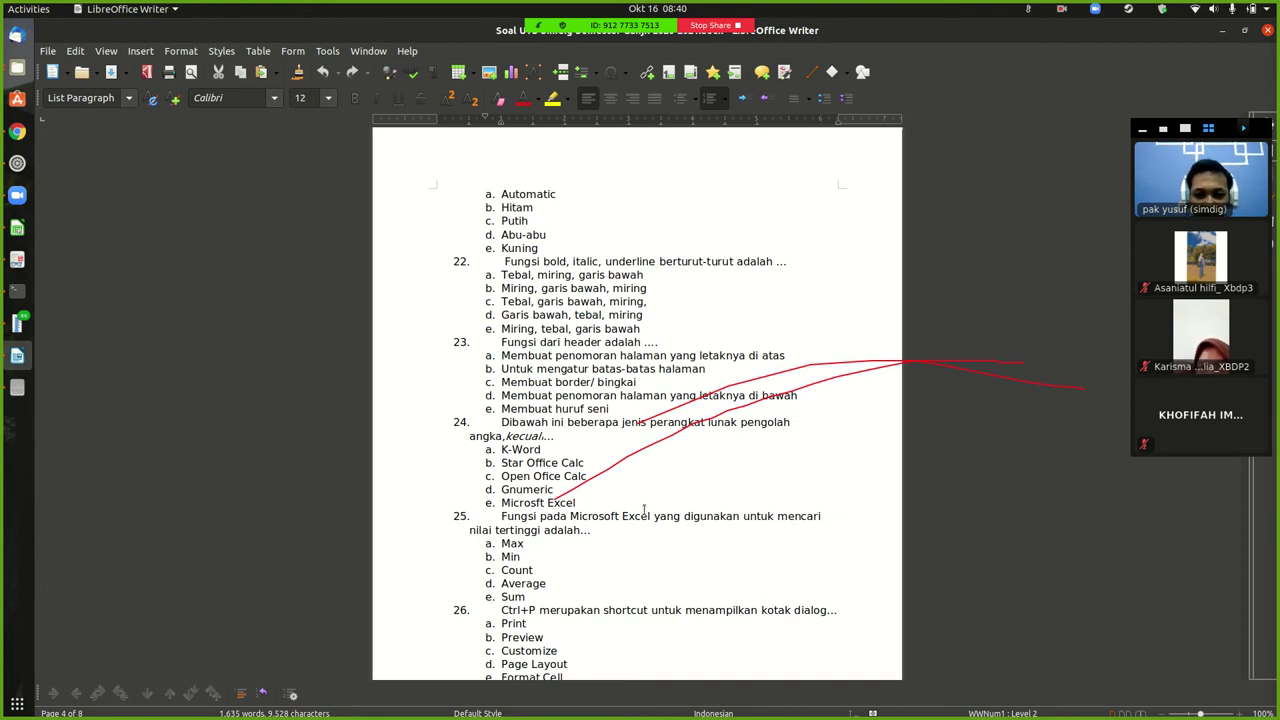
scroll(644, 510, "down", 2)
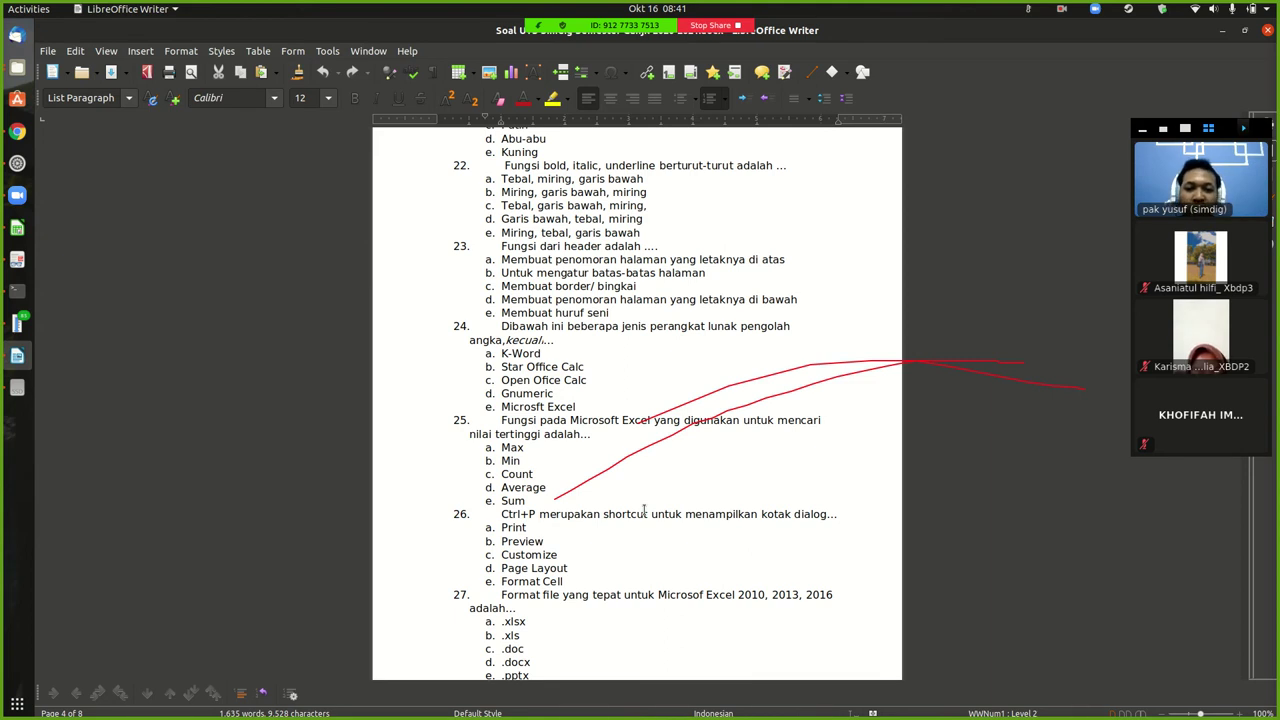
scroll(645, 510, "down", 3)
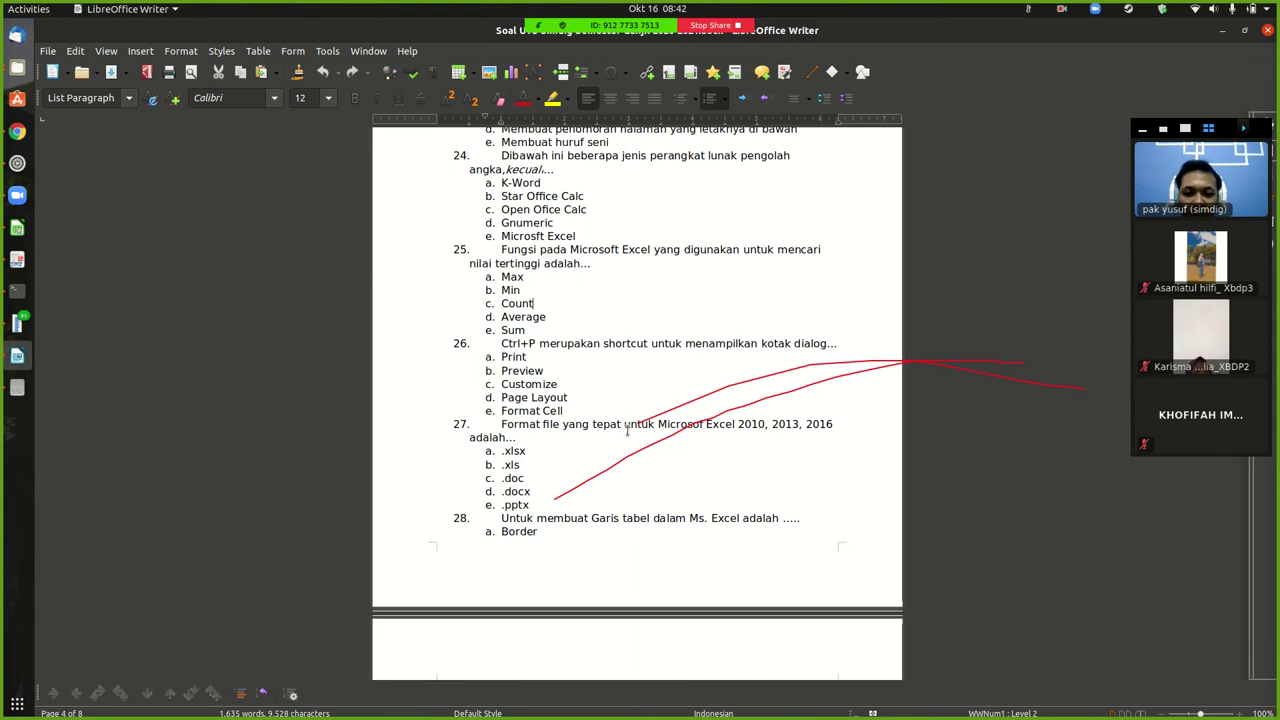
scroll(627, 430, "down", 3)
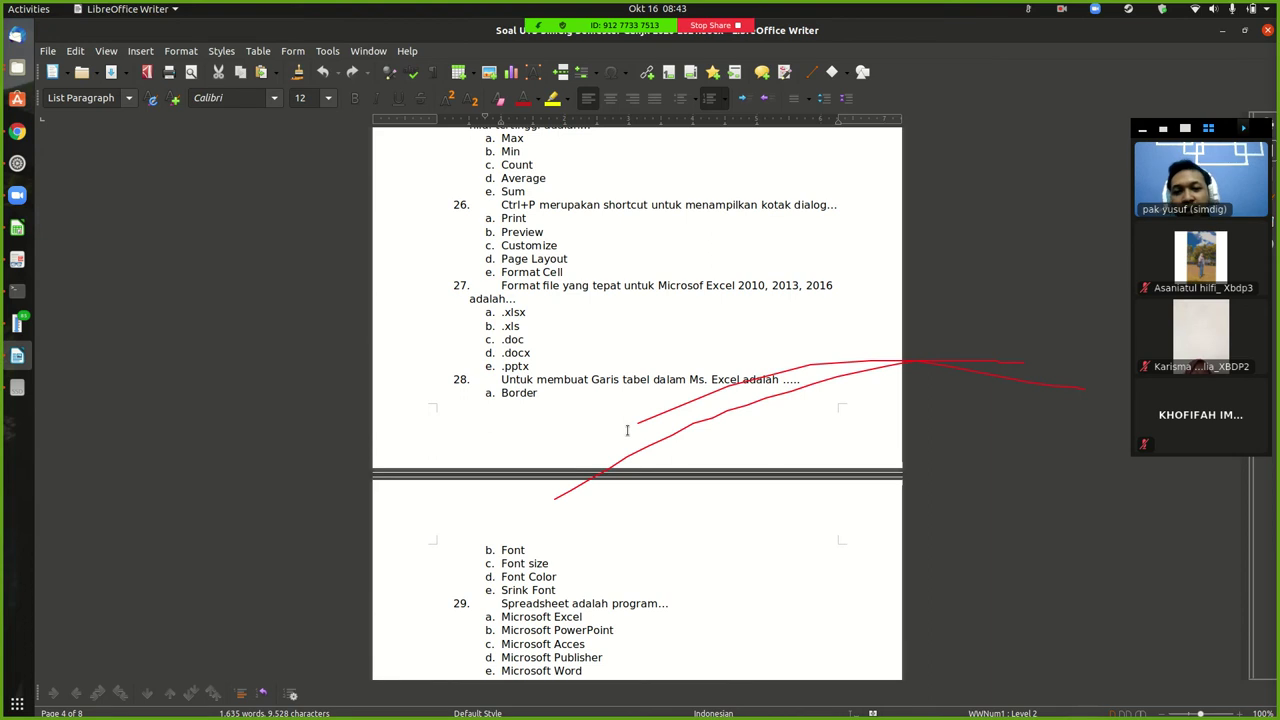
scroll(627, 430, "down", 4)
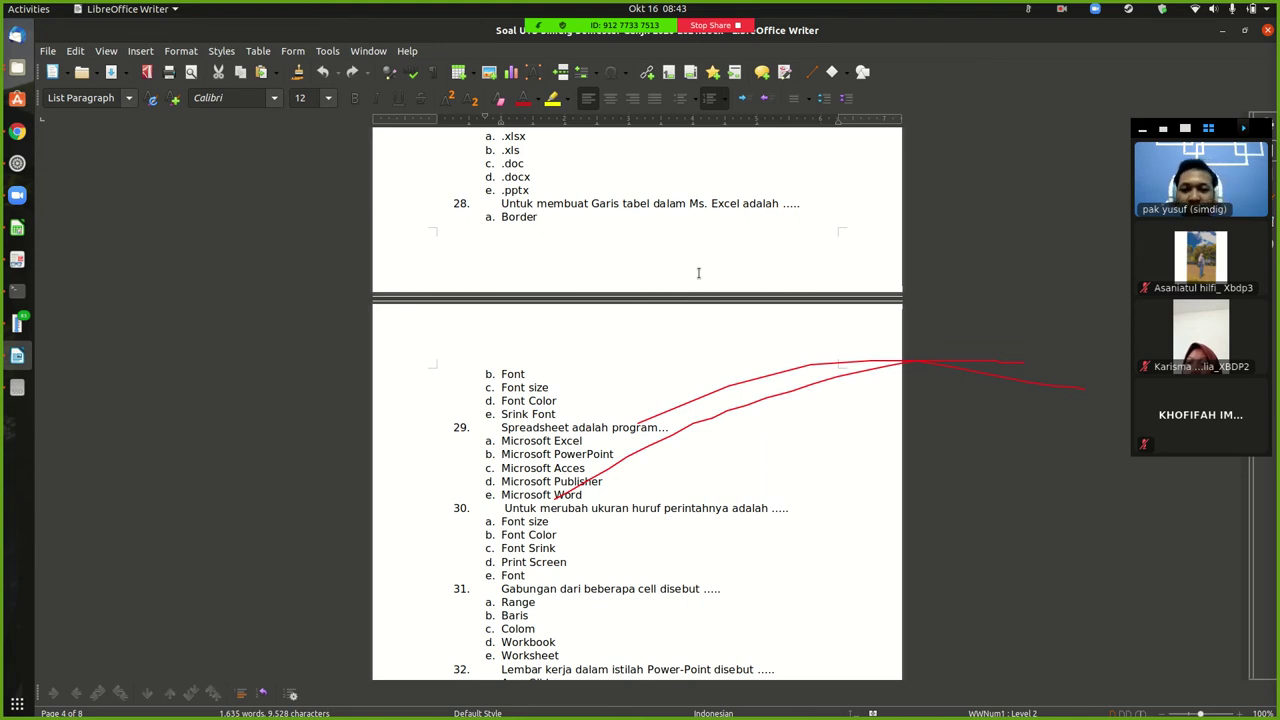
scroll(698, 272, "down", 3)
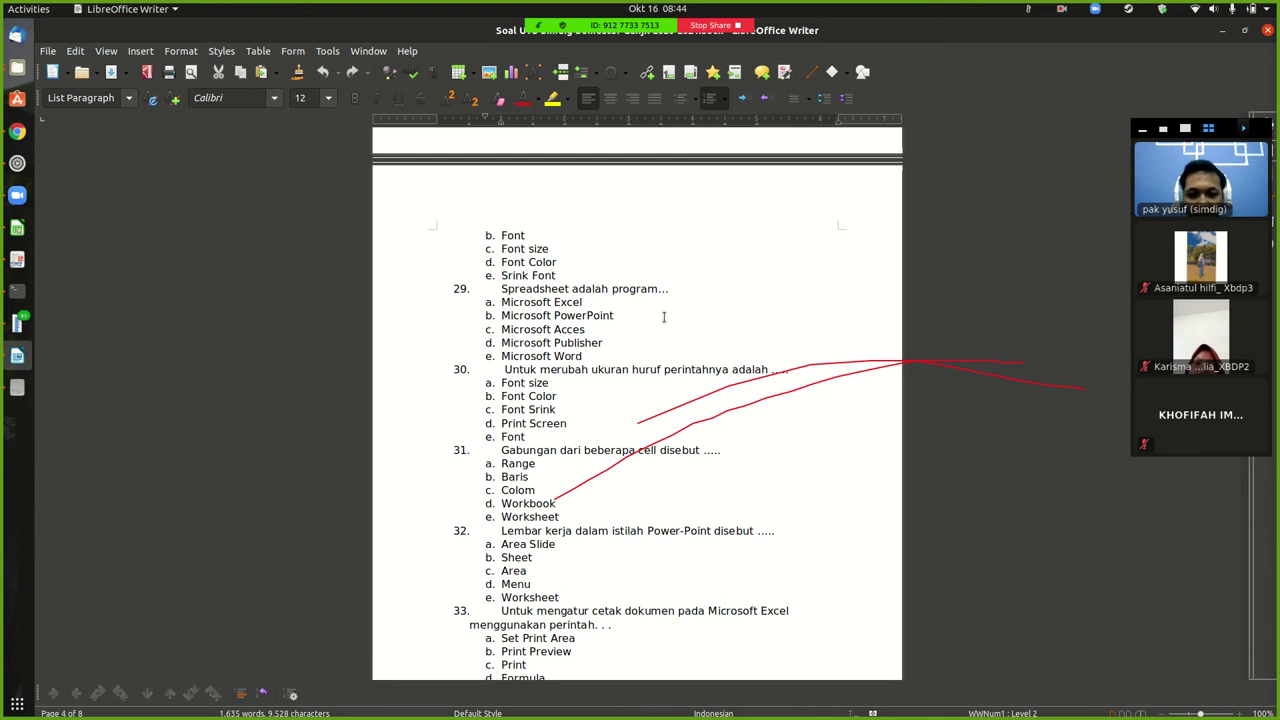
scroll(694, 462, "down", 3)
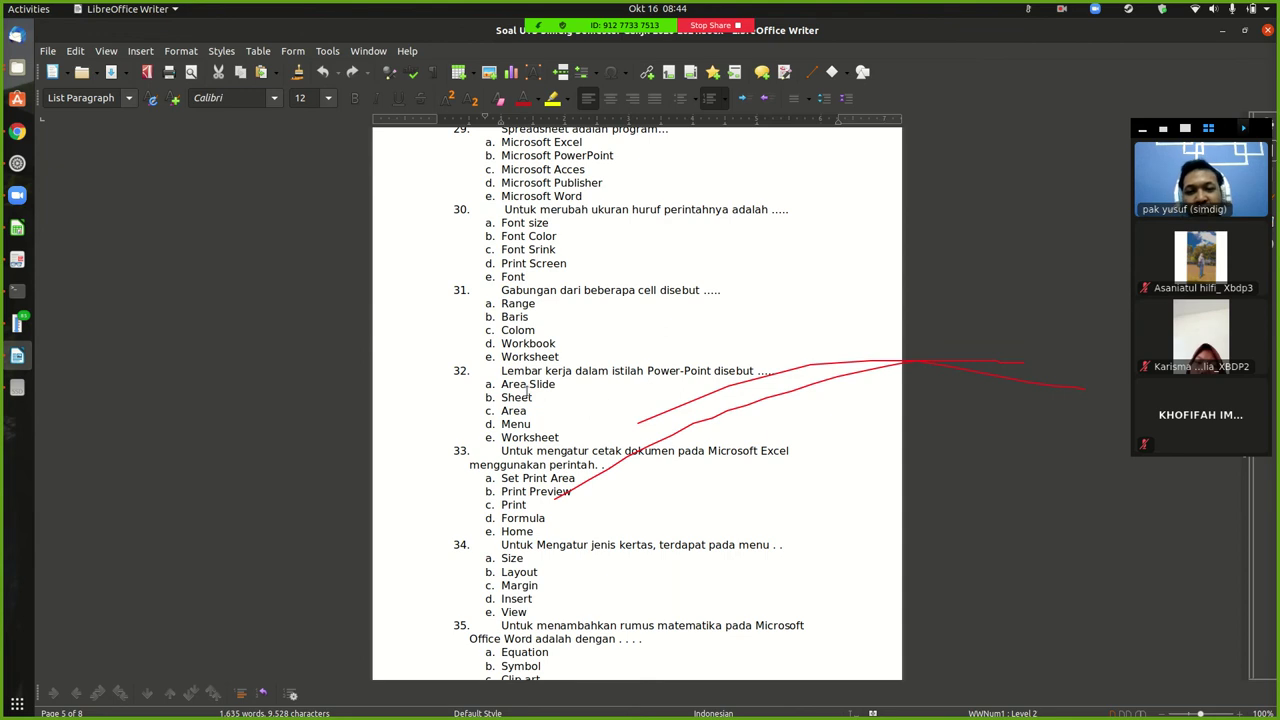
scroll(600, 390, "down", 3)
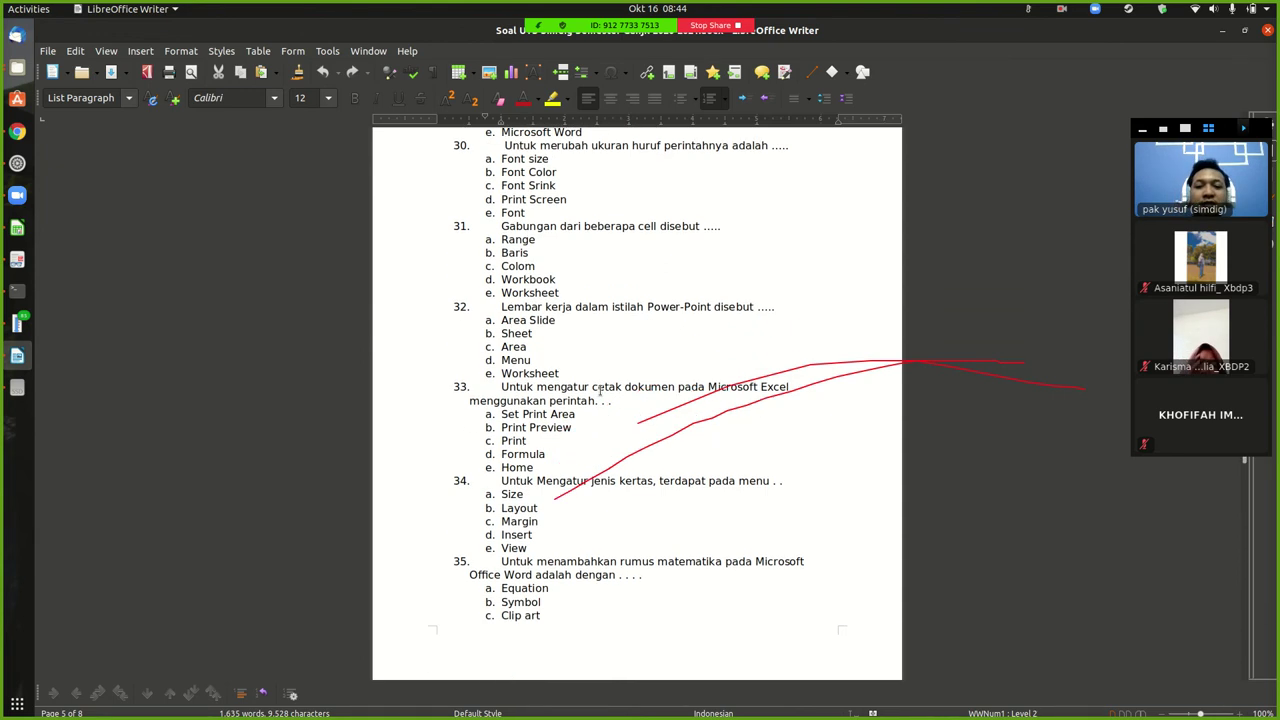
scroll(600, 390, "down", 1)
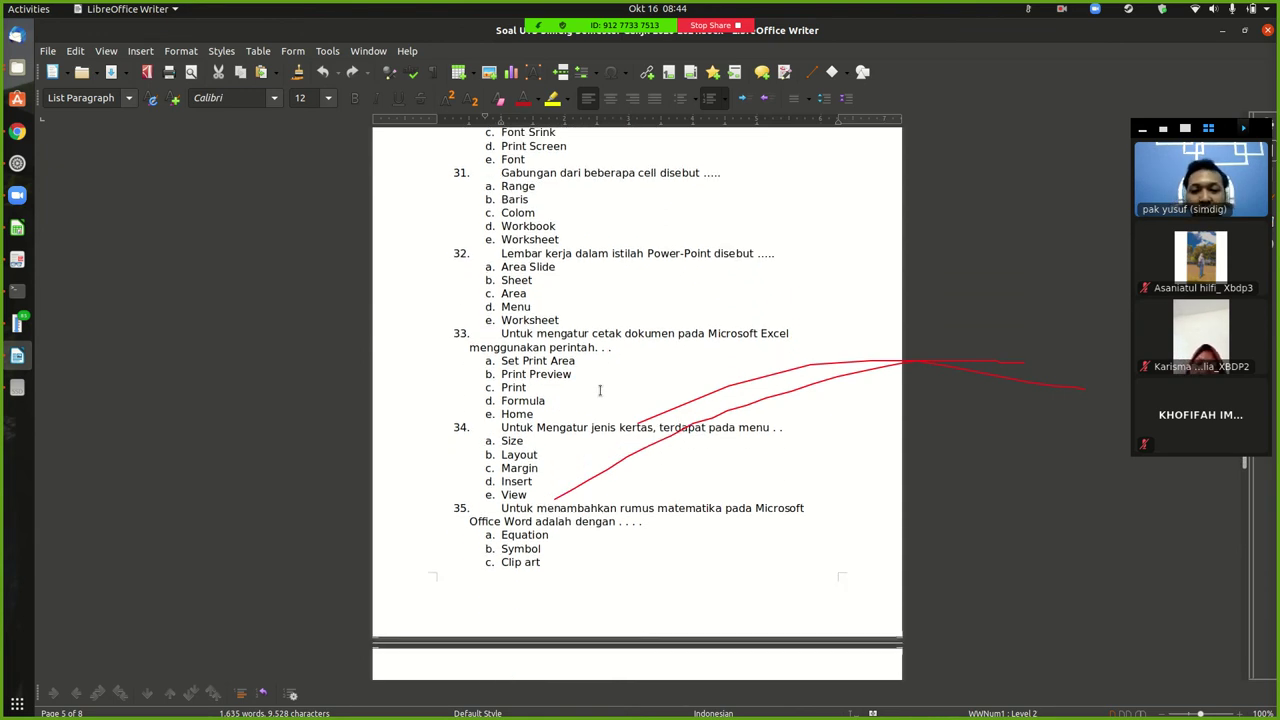
scroll(600, 392, "down", 2)
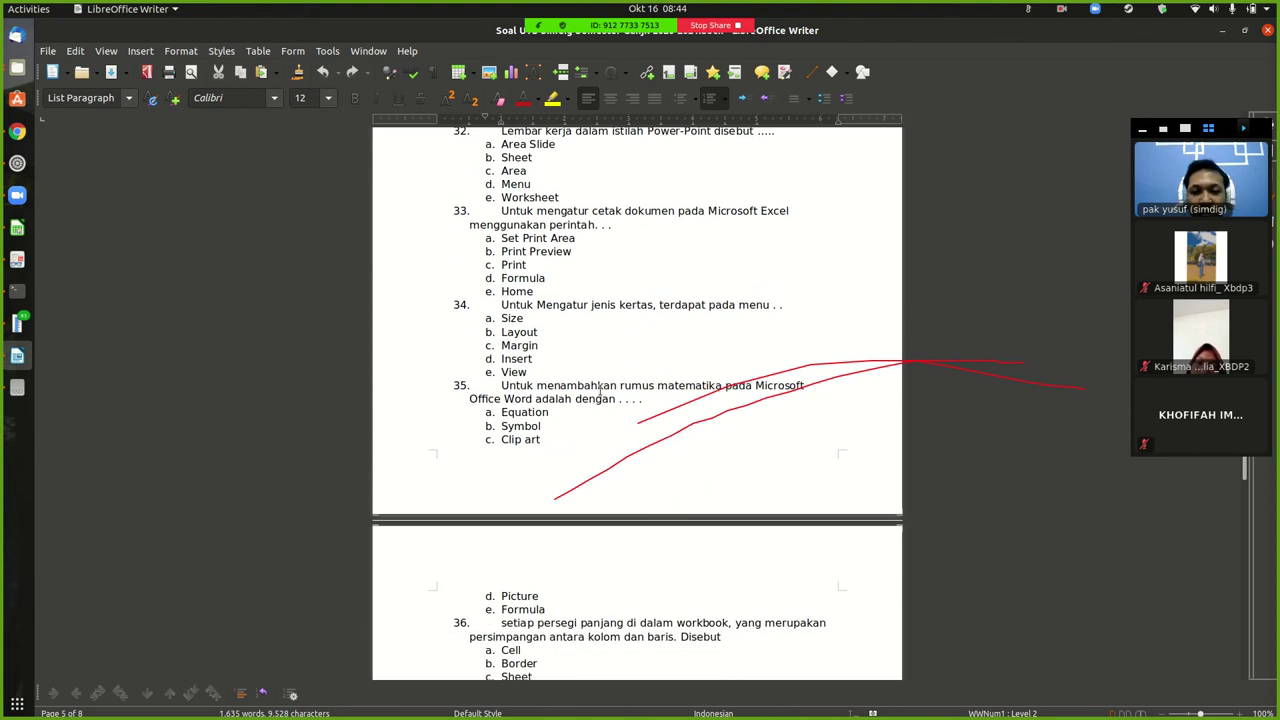
scroll(600, 397, "down", 6)
scroll(600, 392, "down", 2)
scroll(600, 390, "down", 1)
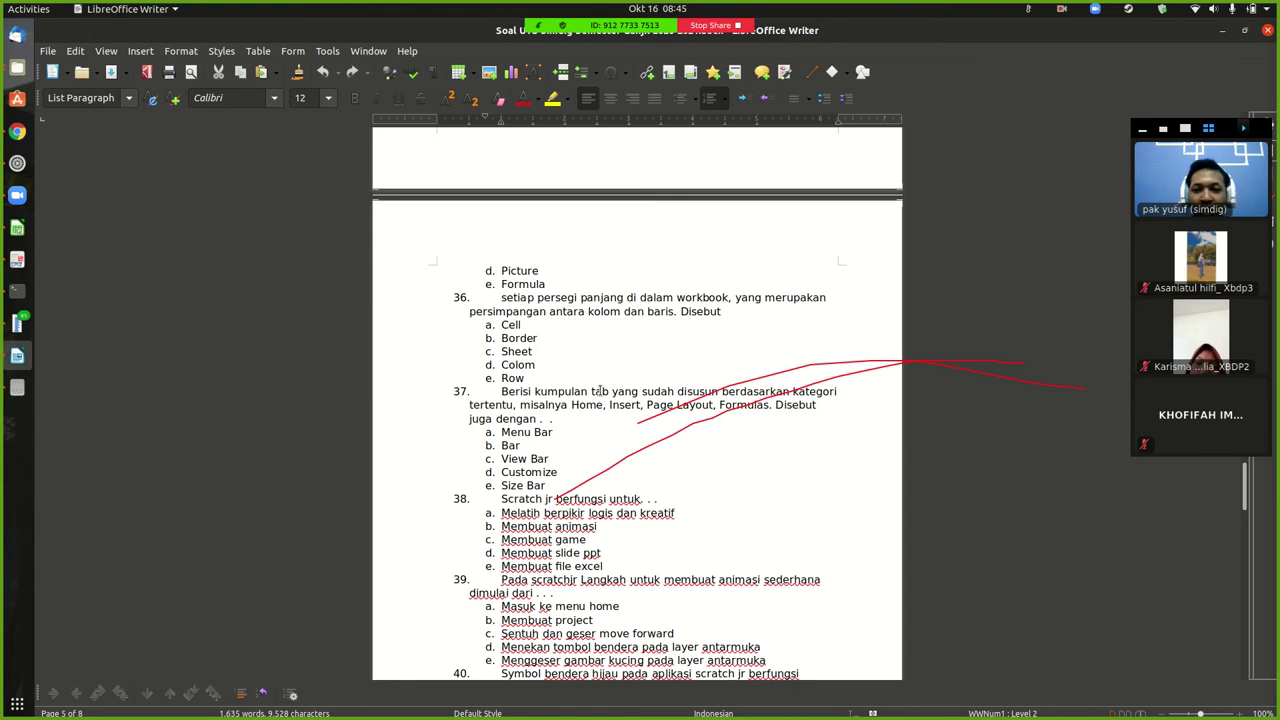
Switch to the scores workbook in LibreOffice Calc, add a blank sheet after 10 (2), and show single cells G11, G13 and G7.
left_click(17, 229)
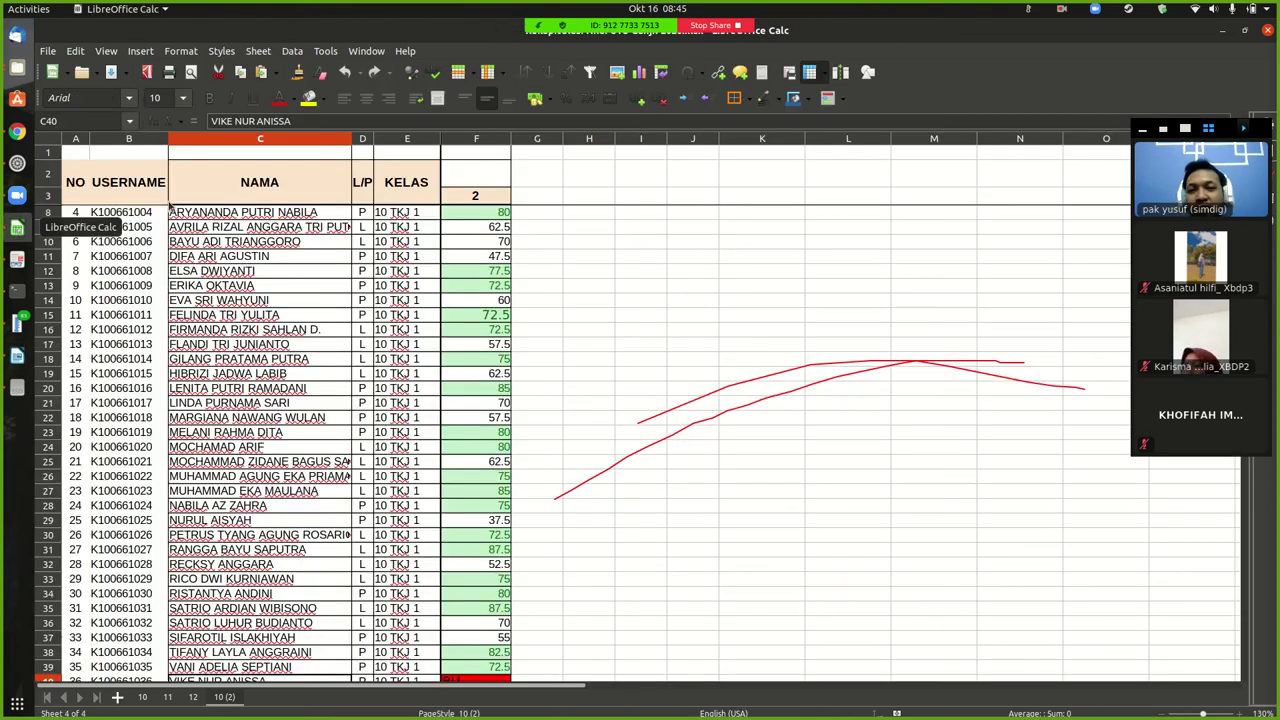
left_click(117, 697)
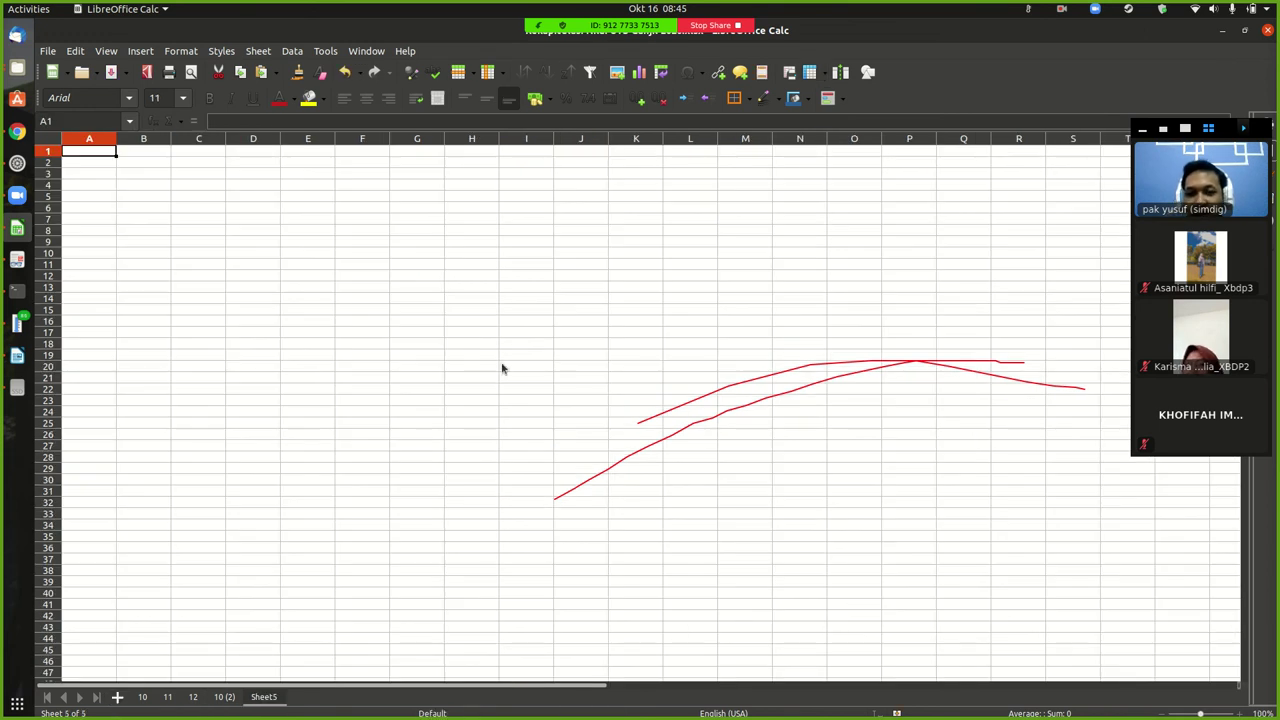
left_click(427, 268)
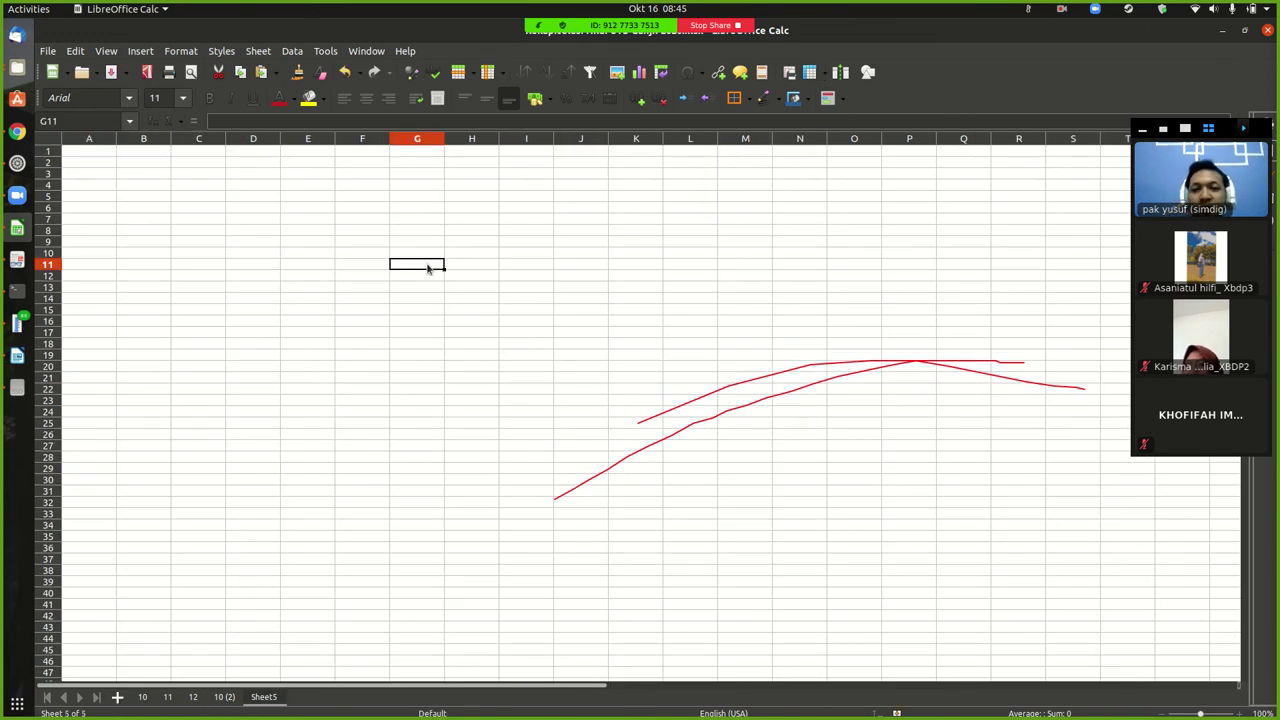
left_click(17, 355)
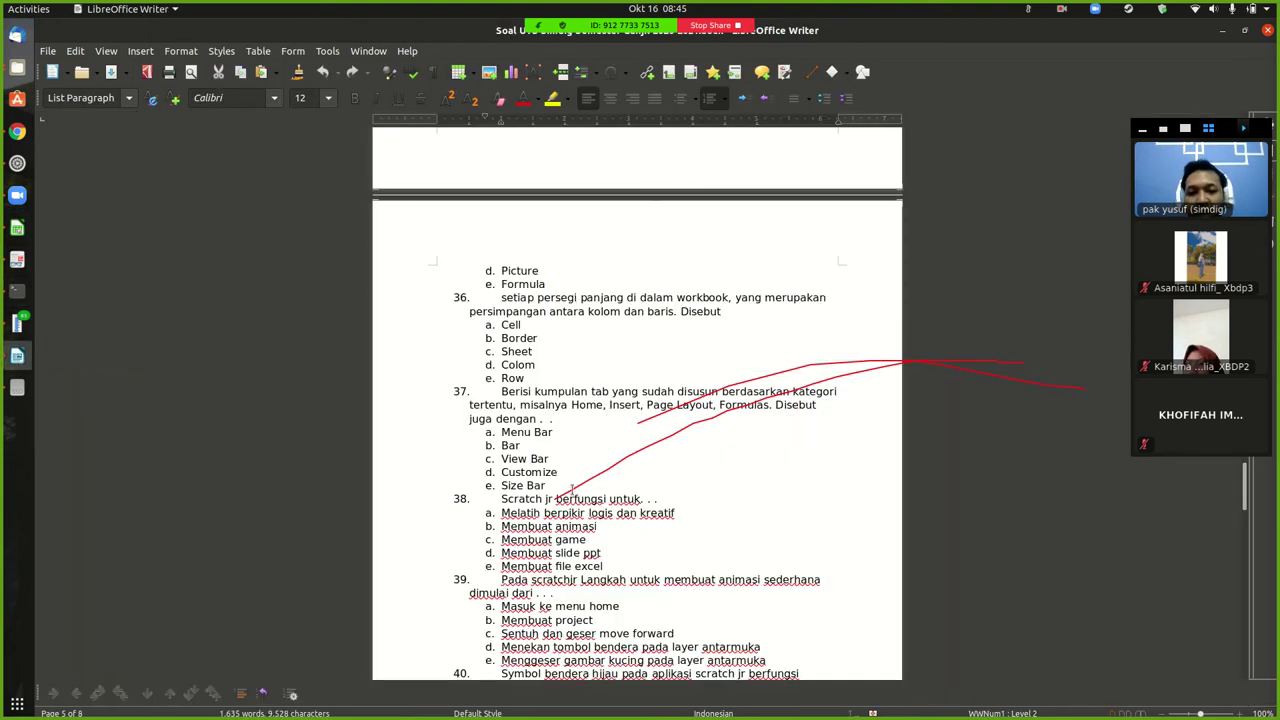
left_click(17, 228)
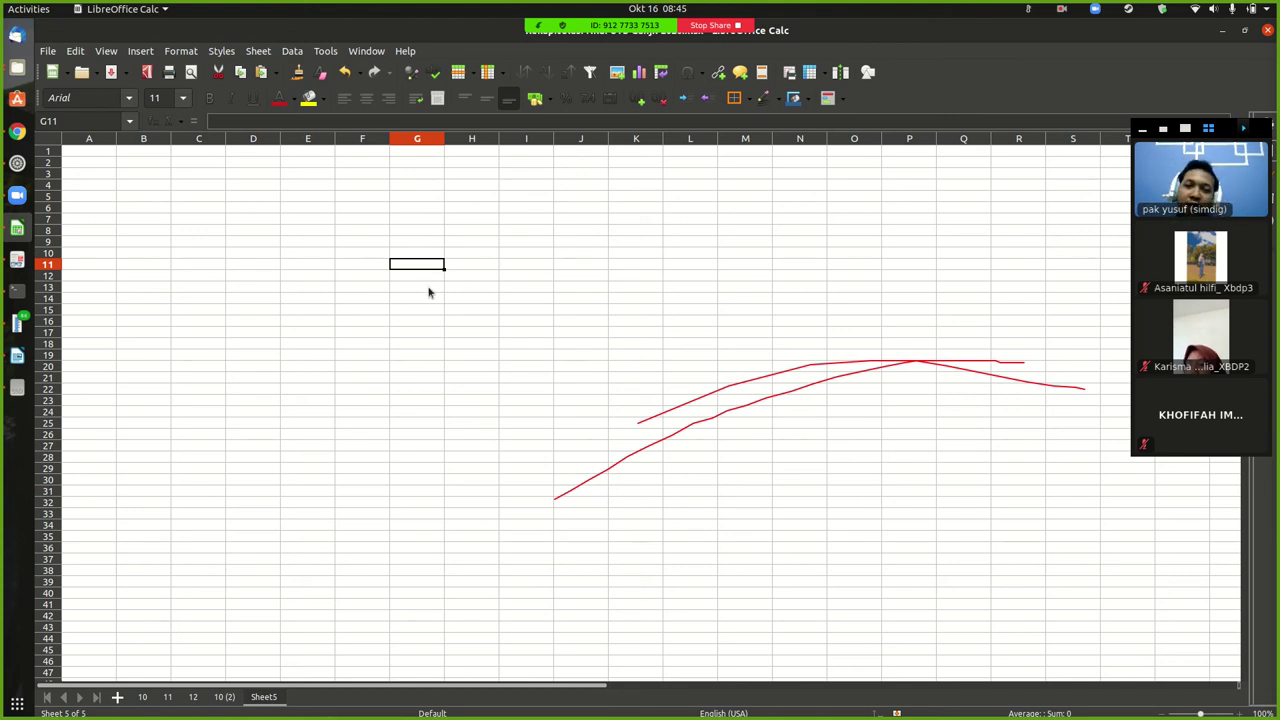
left_click(432, 287)
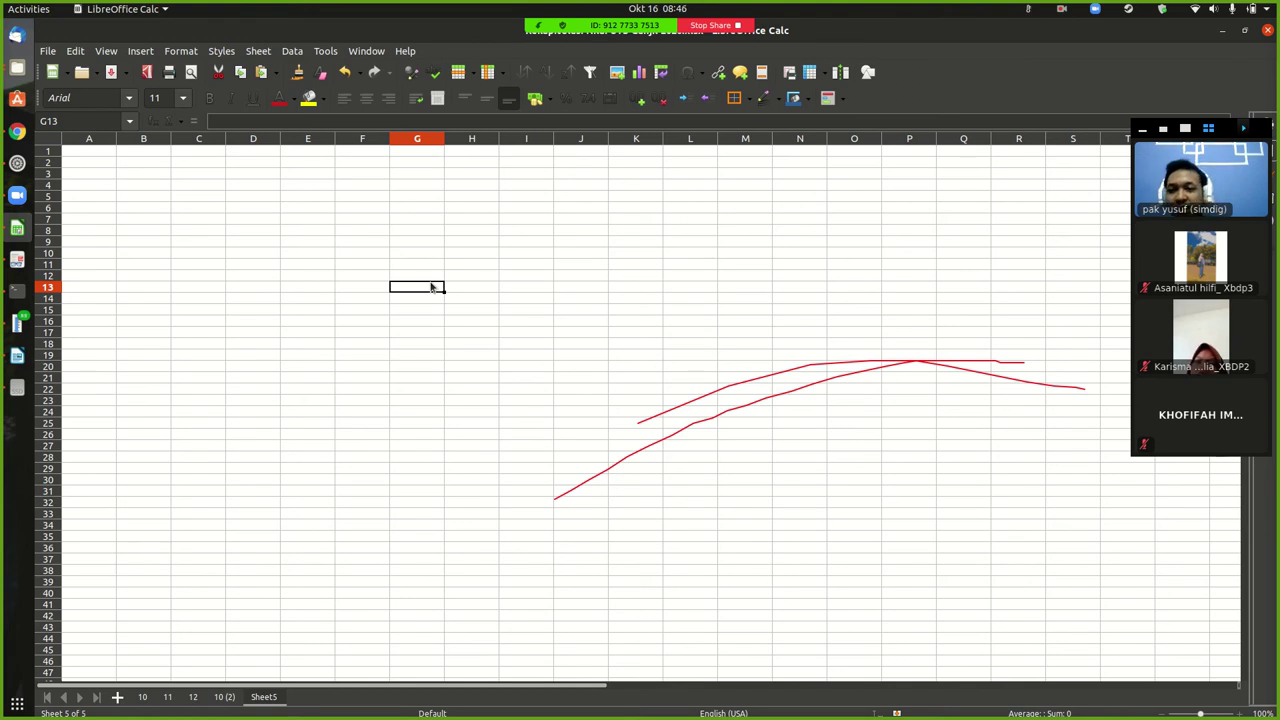
left_click(415, 222)
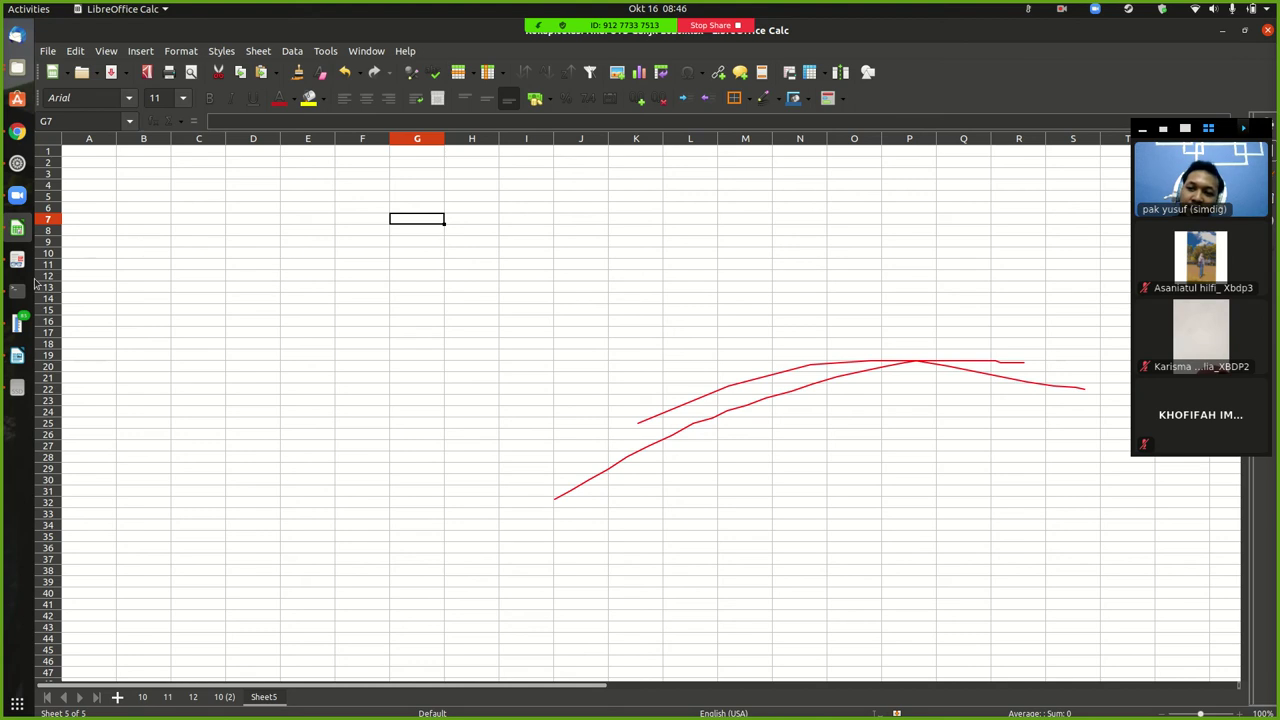
Compare question 36 in the Writer exam document with the blank Calc sheet and select cell H13 as the example.
left_click(16, 357)
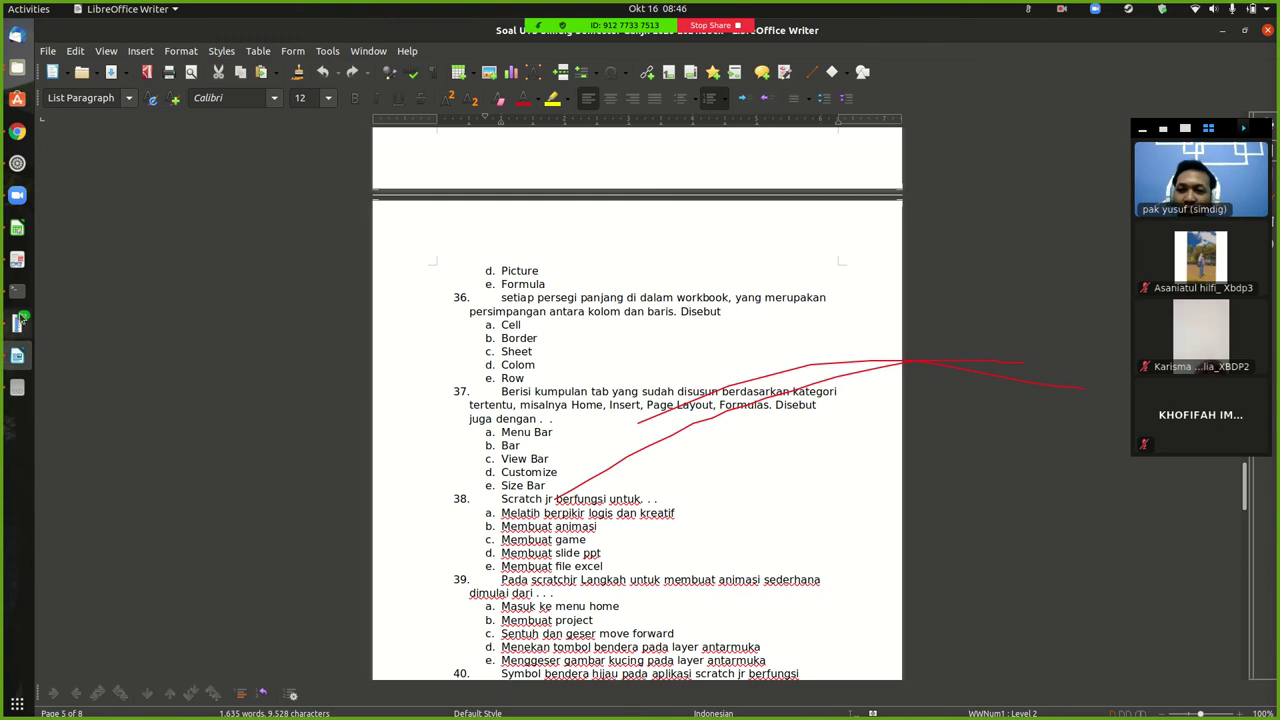
left_click(17, 229)
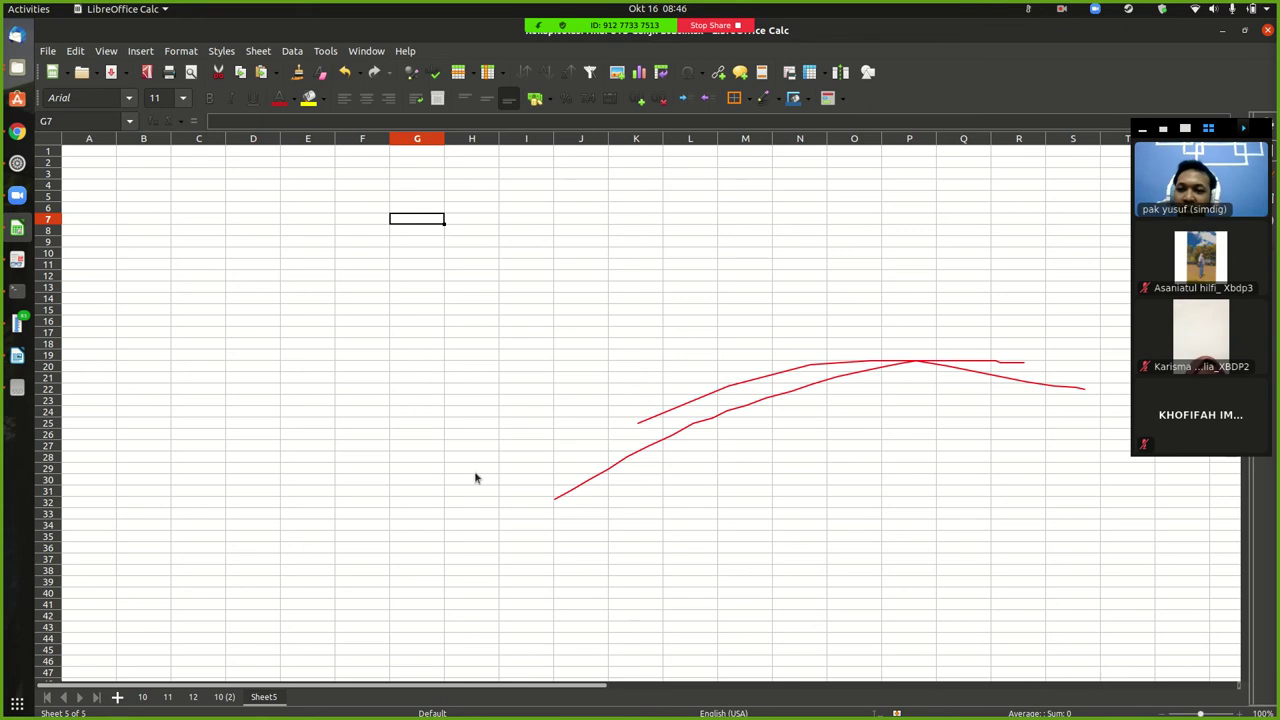
left_click(17, 356)
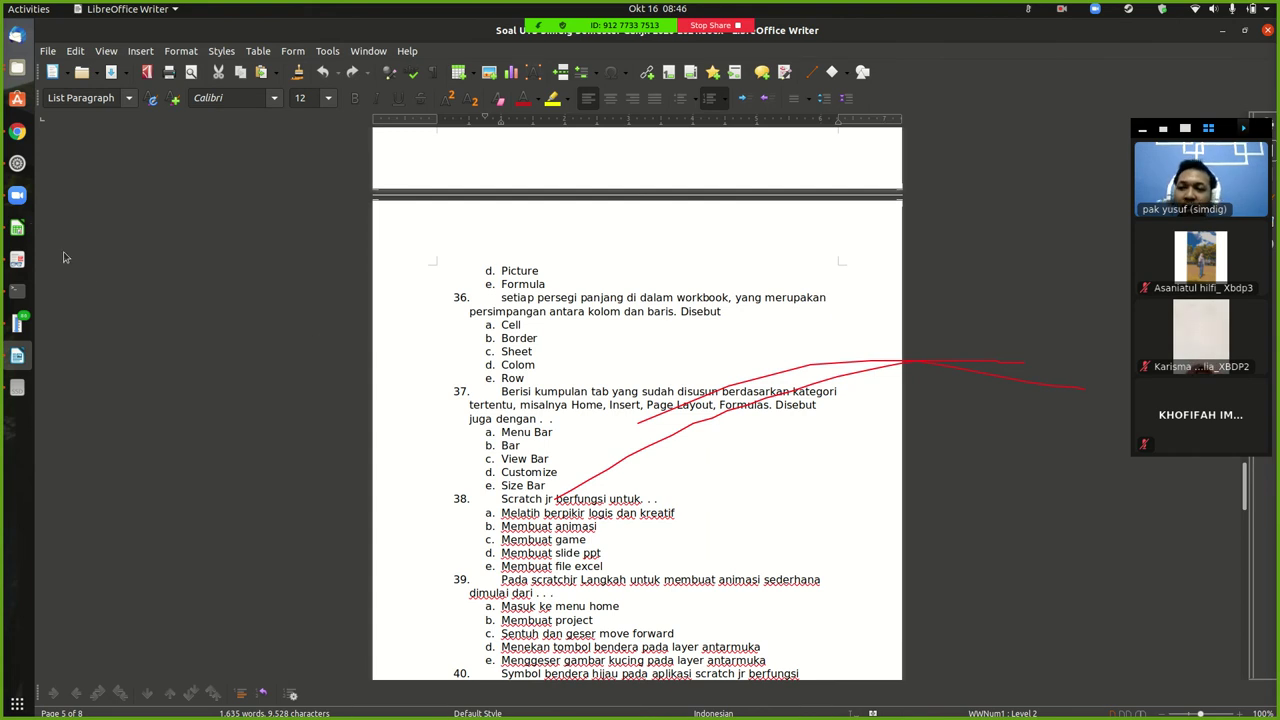
left_click(17, 228)
left_click(492, 290)
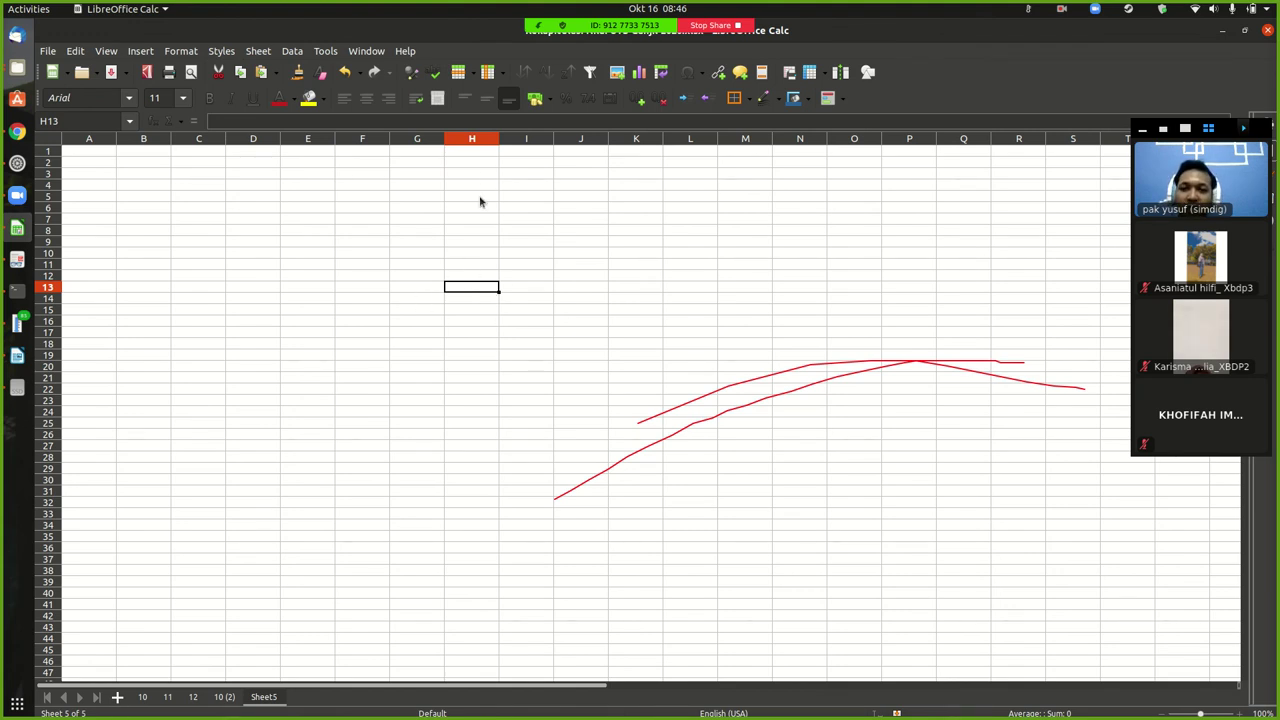
Show what columns and rows are on the blank sheet by selecting column H, row 13 and row 19.
left_click(471, 139)
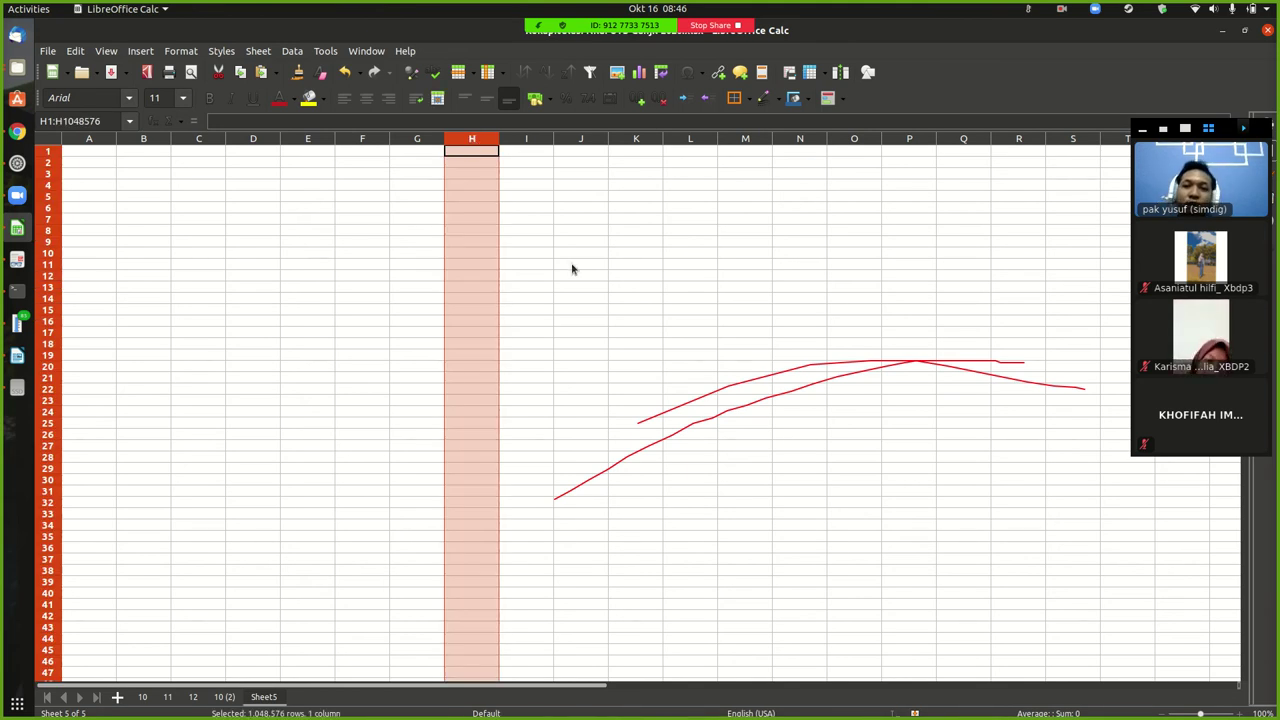
left_click(46, 257)
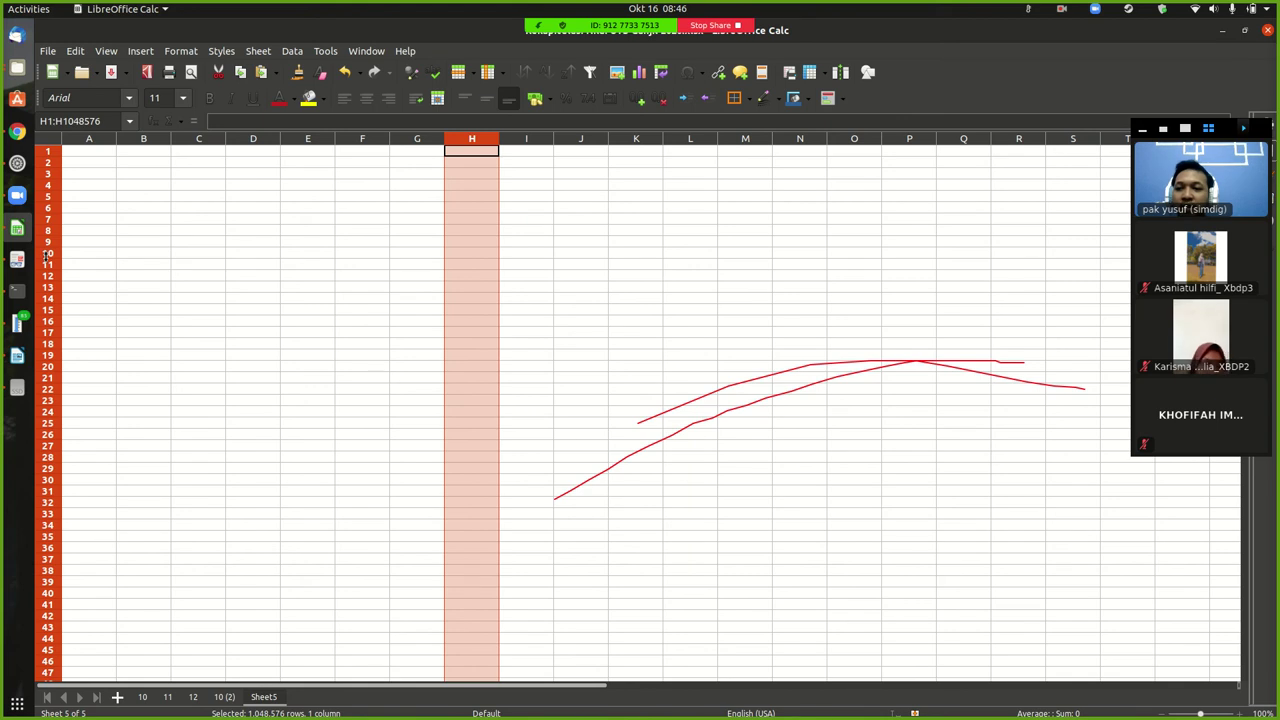
left_click(155, 289)
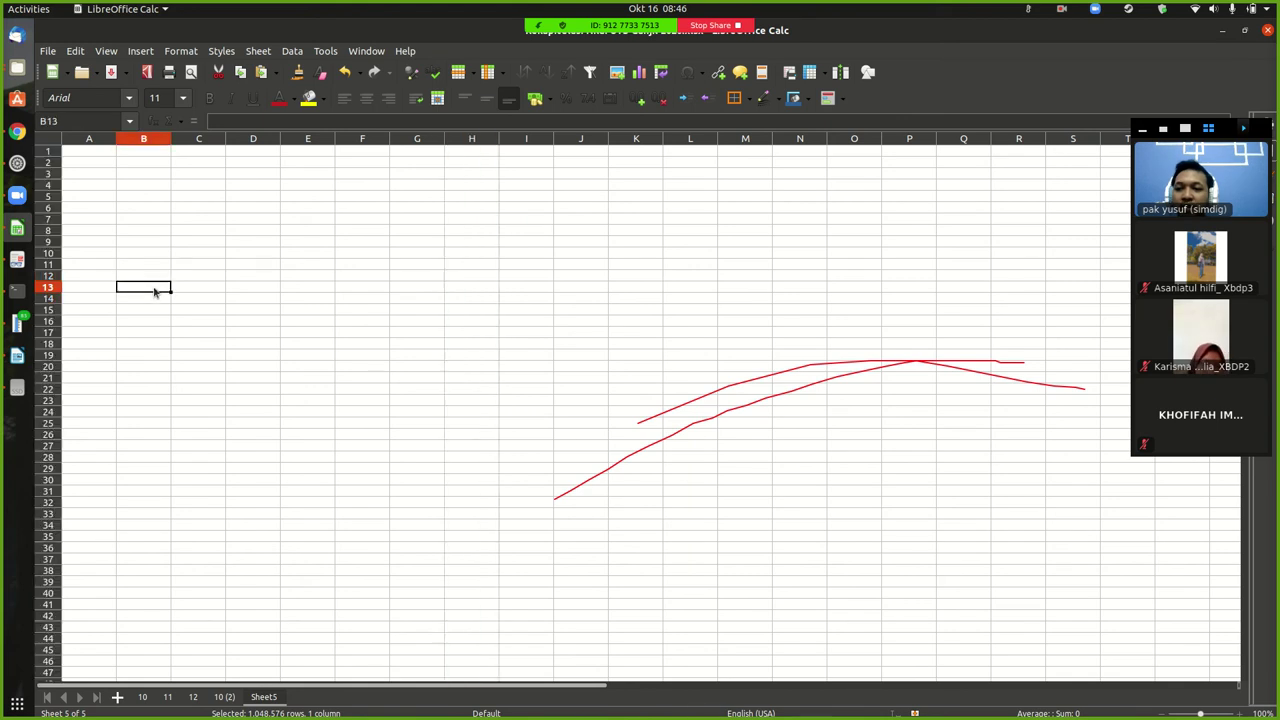
left_click(47, 287)
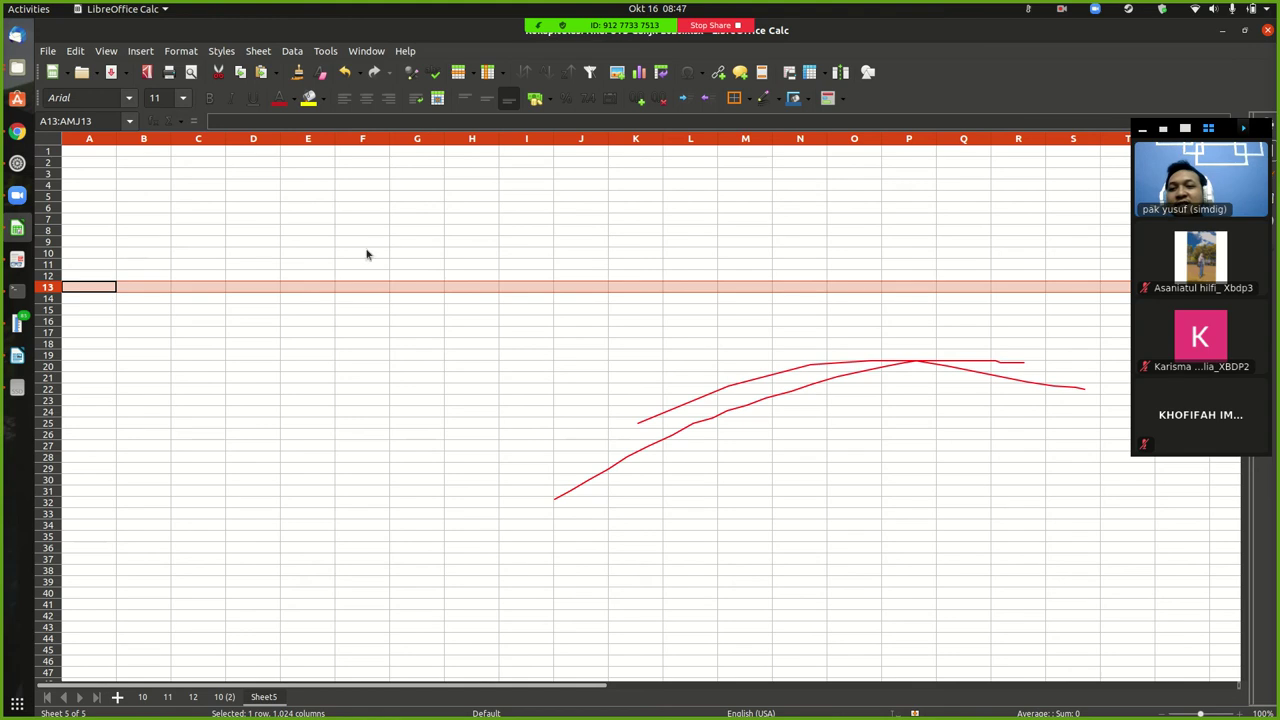
left_click(491, 139)
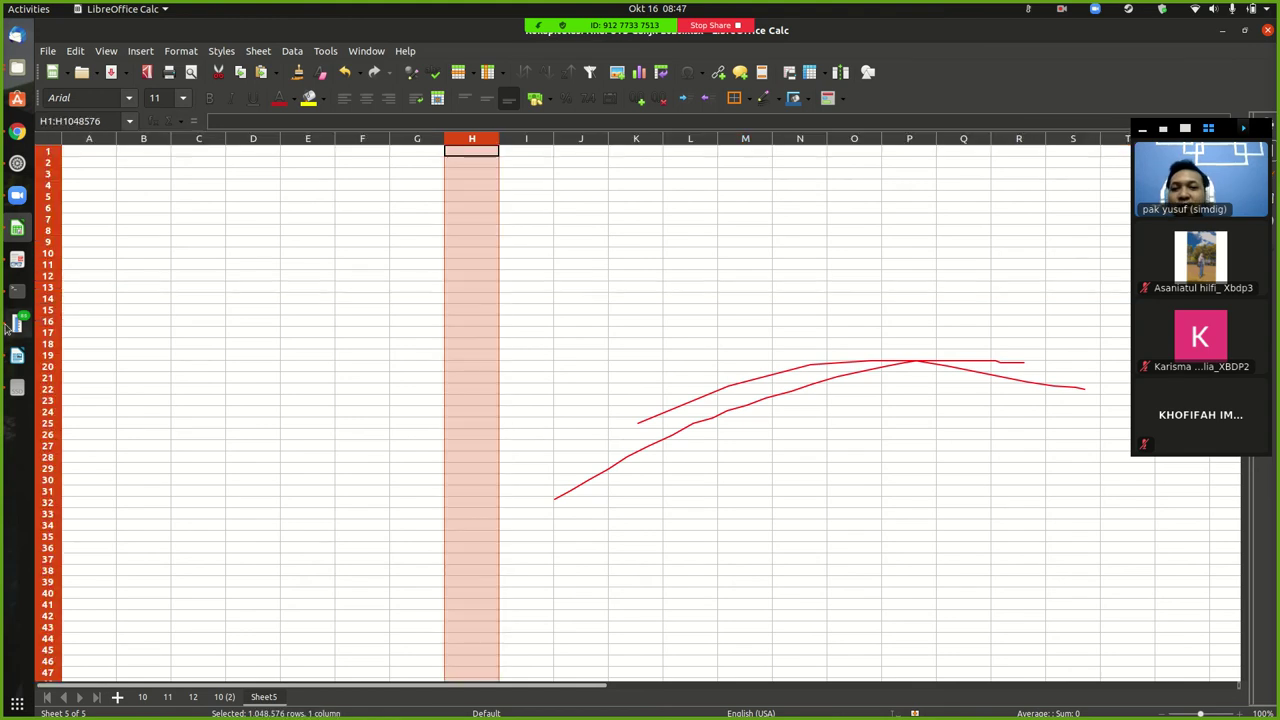
left_click(47, 355)
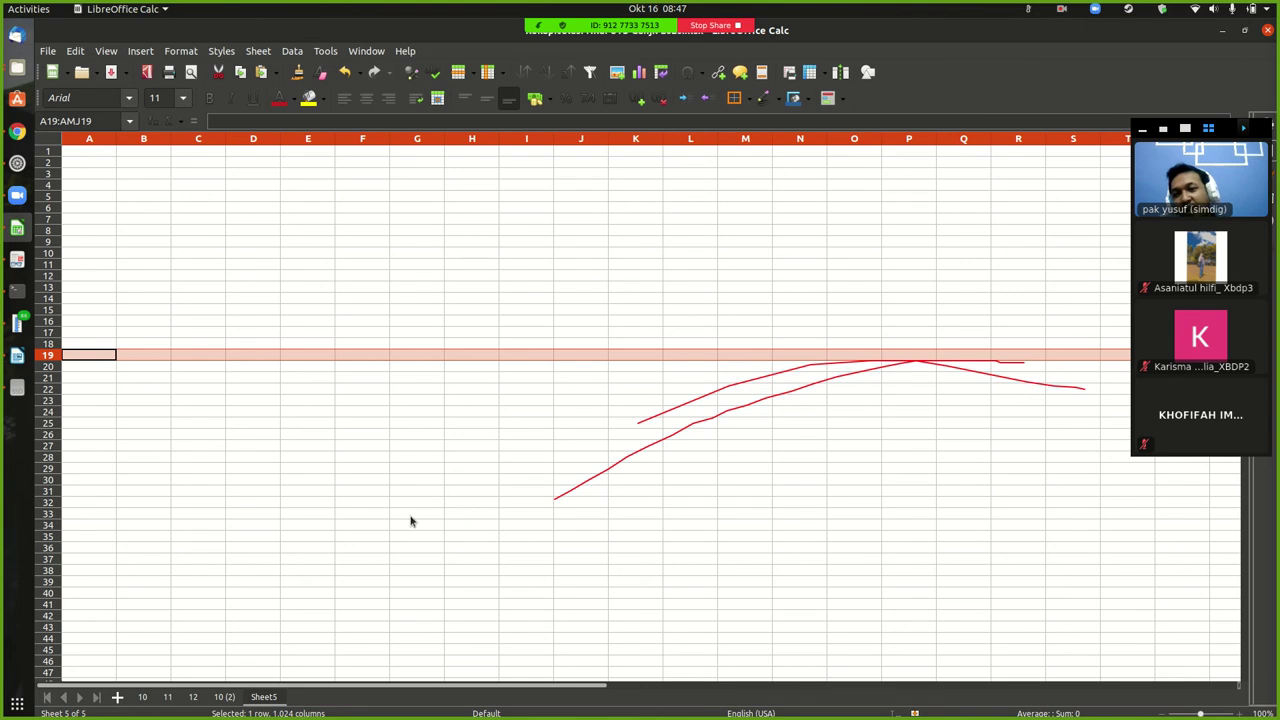
Return to the exam document in LibreOffice Writer, highlight "baris." in question 36, and enlarge the page display to 140%.
left_click(16, 362)
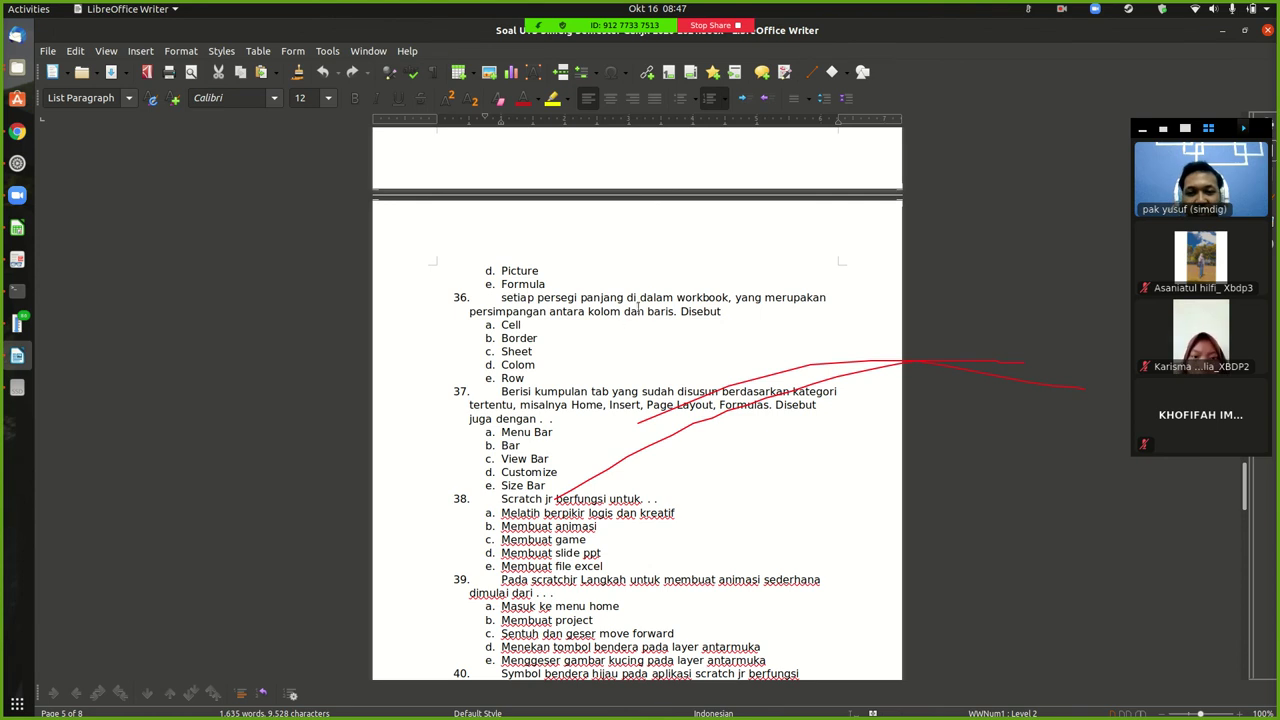
left_click_drag(646, 311, 677, 313)
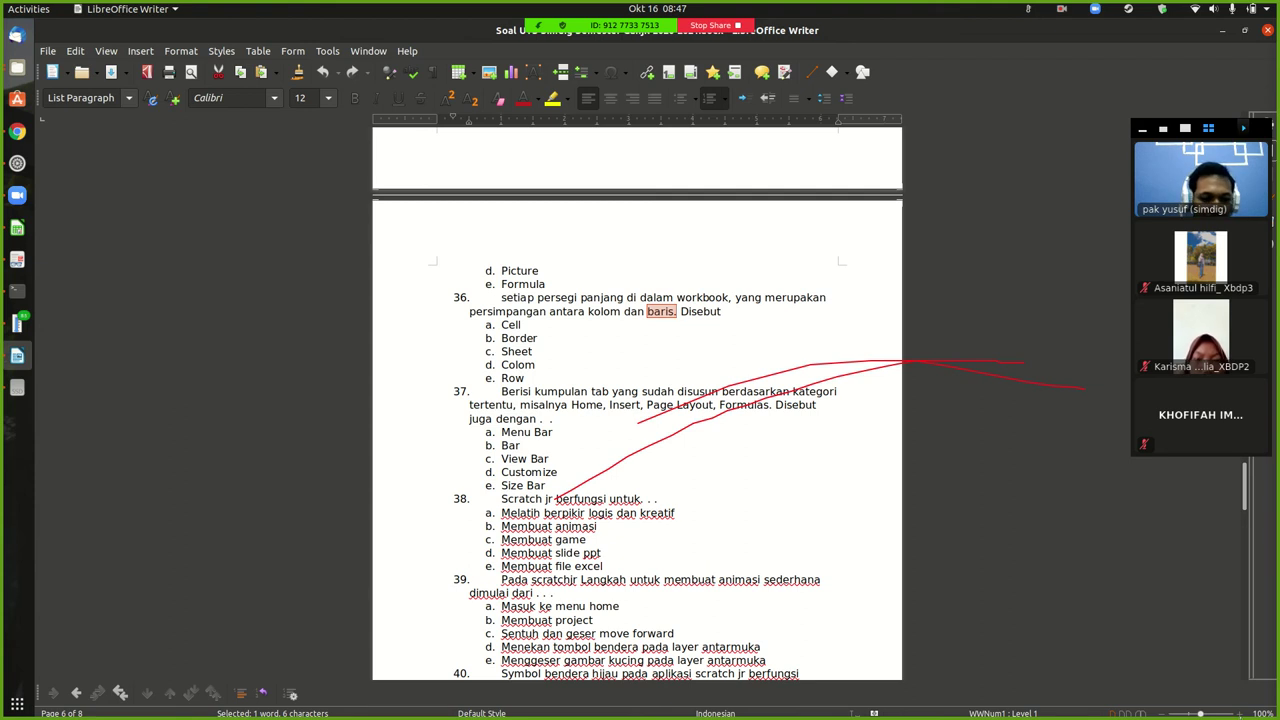
left_click(1240, 713)
left_click(1240, 713)
left_click(1240, 713)
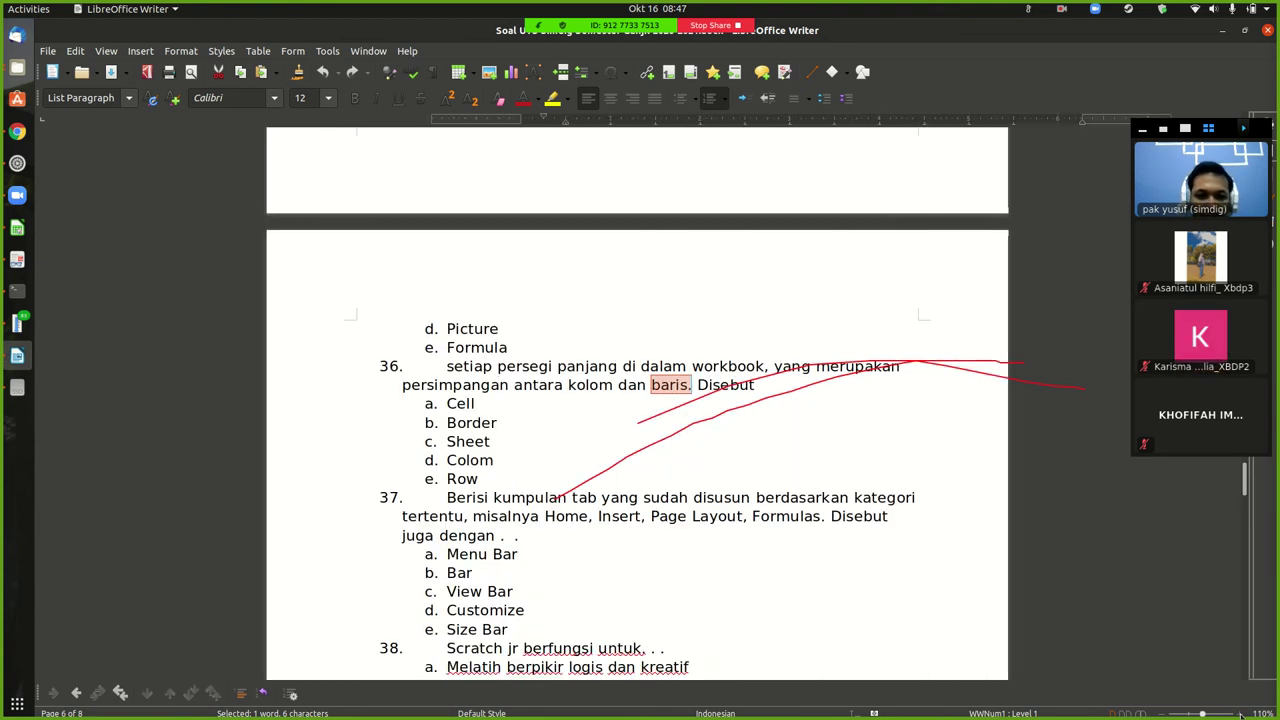
left_click(674, 389)
Read through exam questions 37 to 41 and highlight option c, "Sentuh tanda forward 2x", under question 41.
scroll(689, 454, "down", 1)
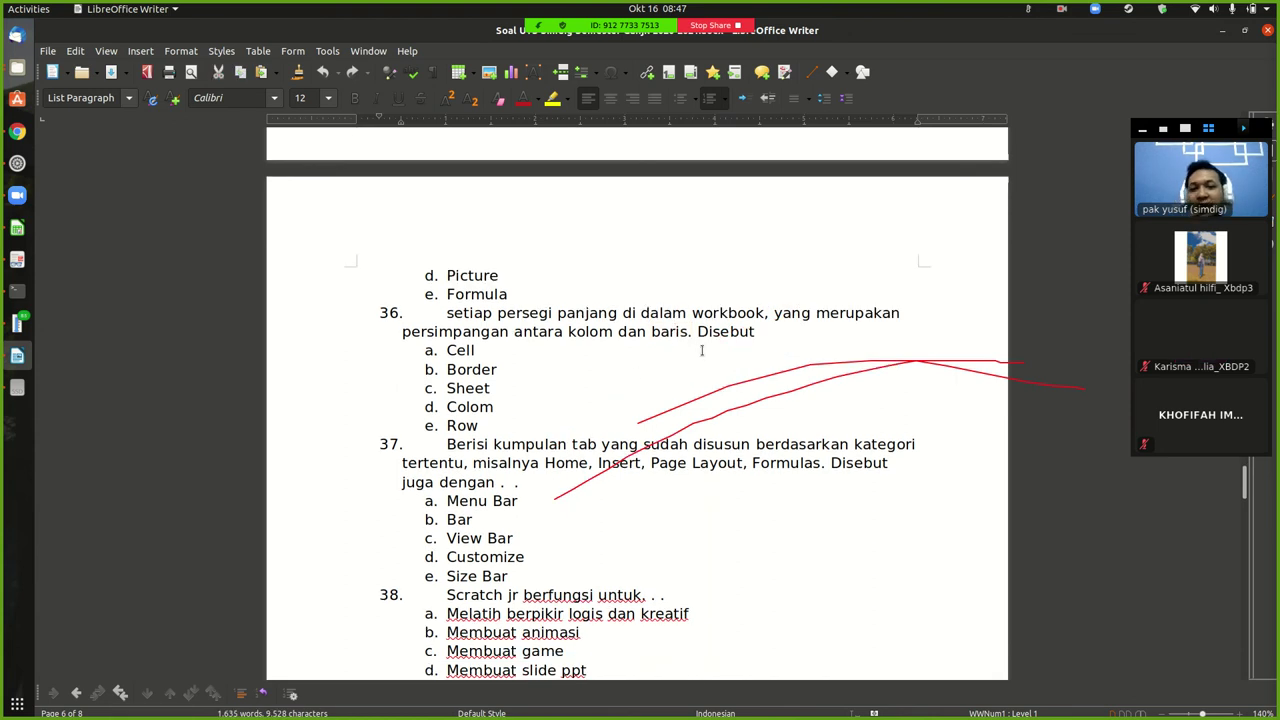
scroll(701, 350, "down", 4)
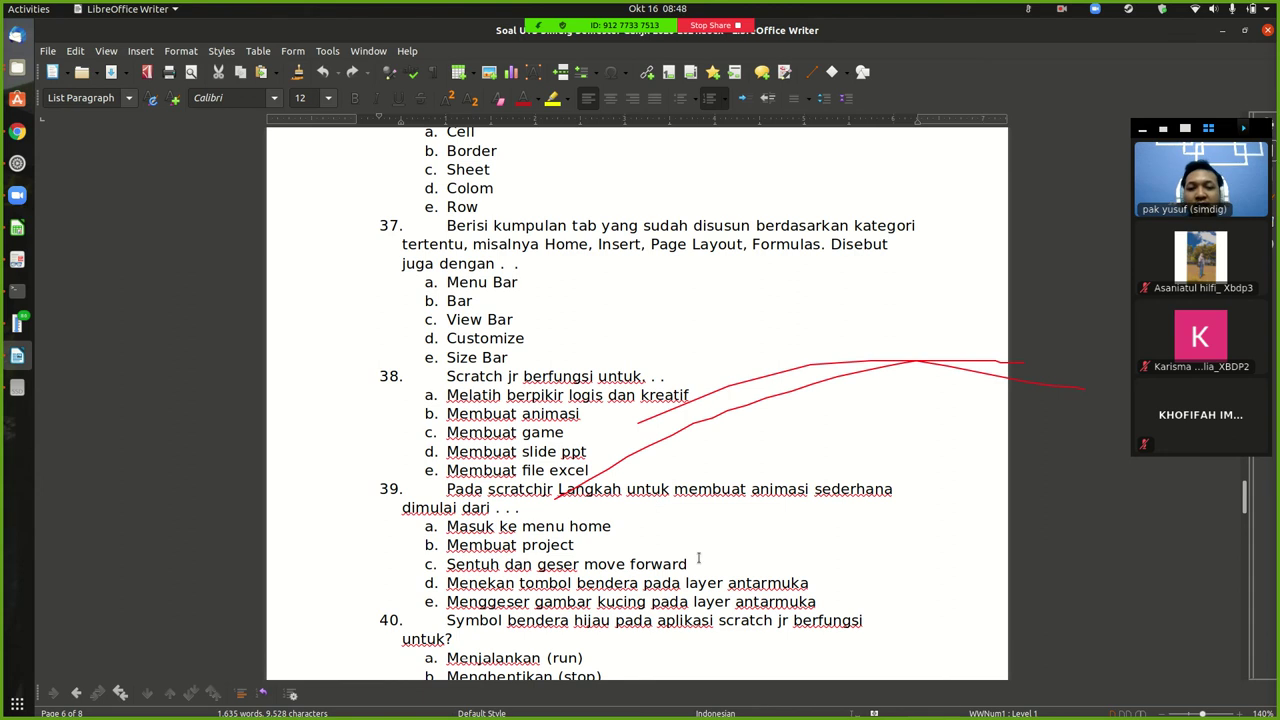
scroll(698, 558, "down", 3)
scroll(698, 558, "up", 4)
scroll(698, 558, "down", 5)
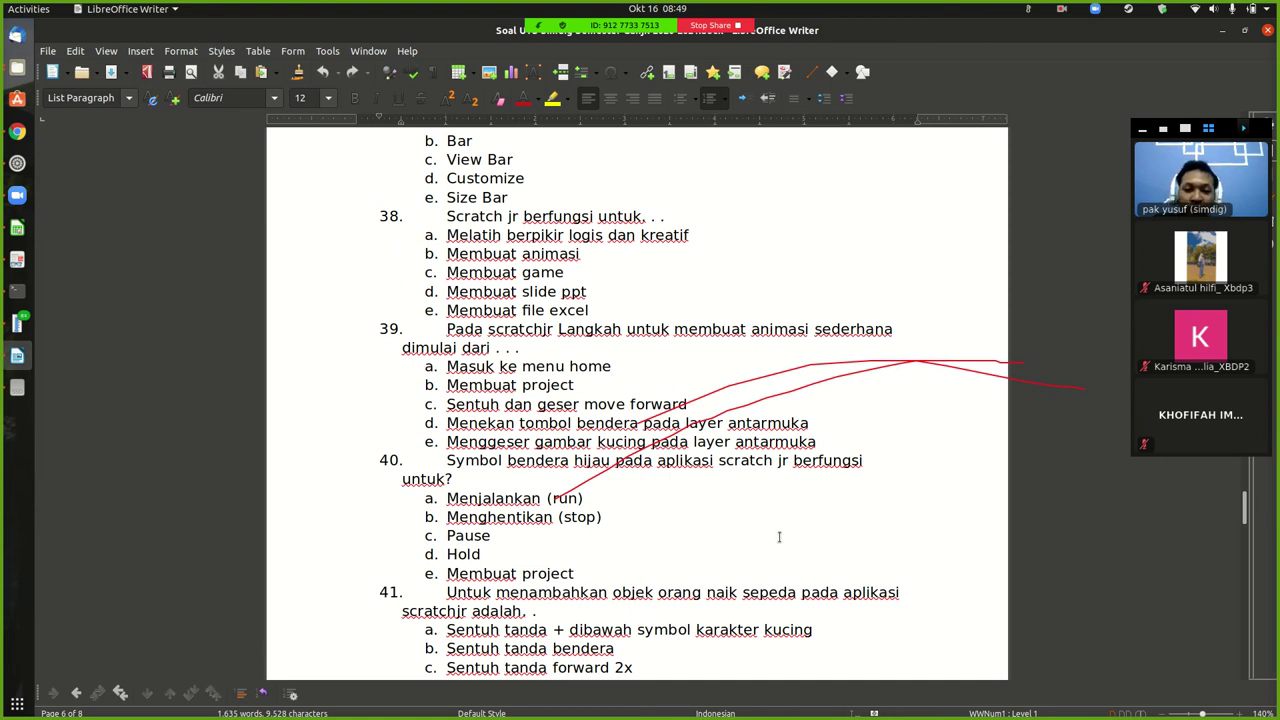
scroll(779, 537, "down", 2)
scroll(779, 537, "up", 1)
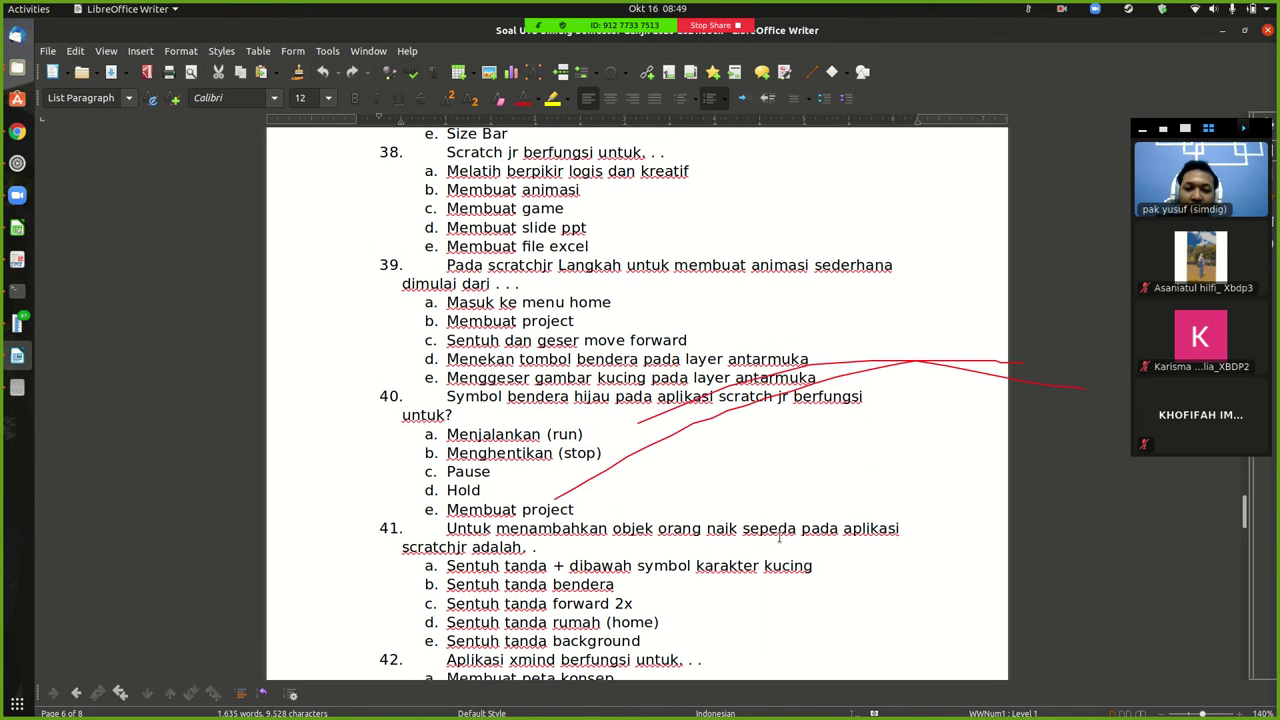
scroll(779, 537, "down", 1)
scroll(779, 537, "up", 1)
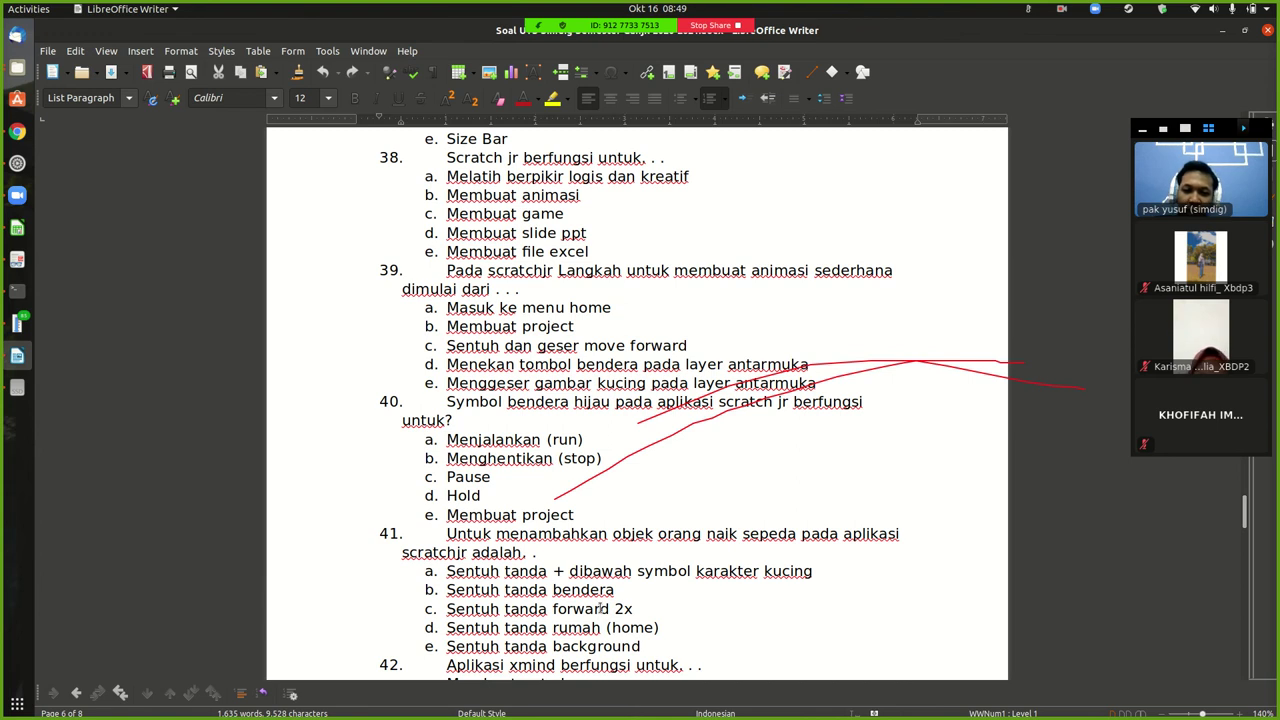
left_click_drag(446, 610, 637, 612)
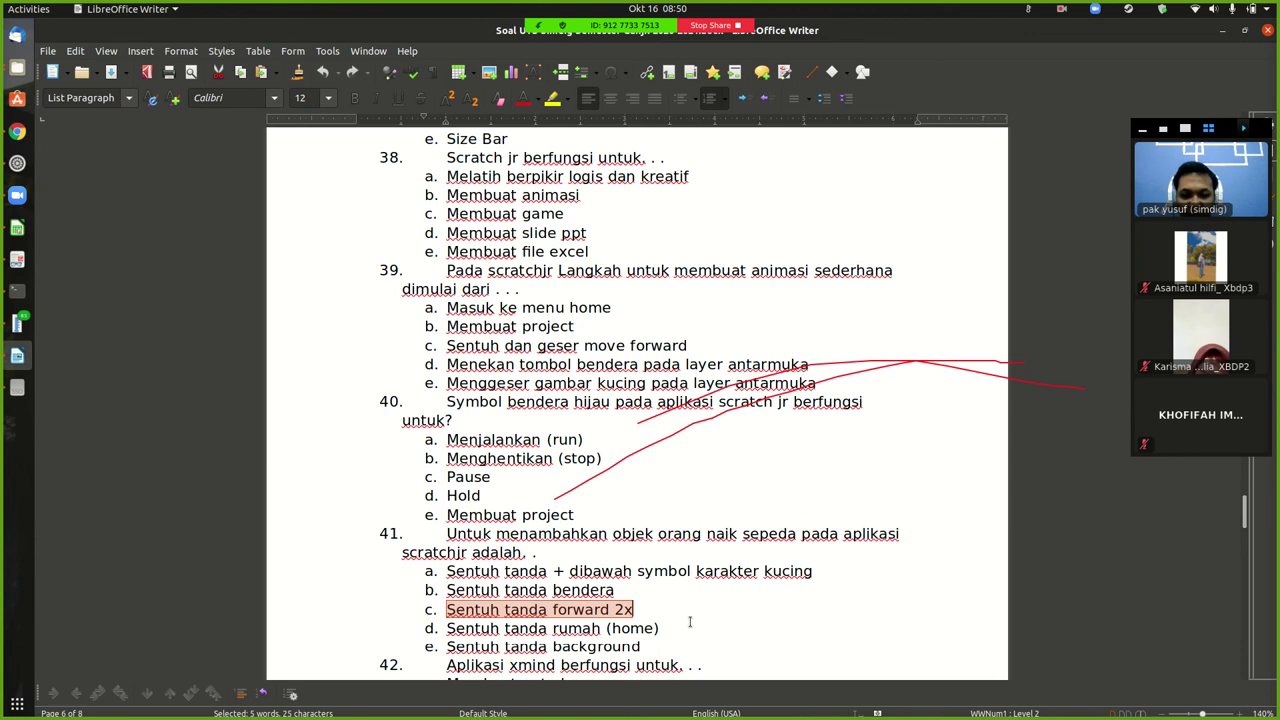
Review exam questions 42 to 48, covering xmind, Excel formats and formulas, margin units and mail merge.
scroll(689, 622, "down", 6)
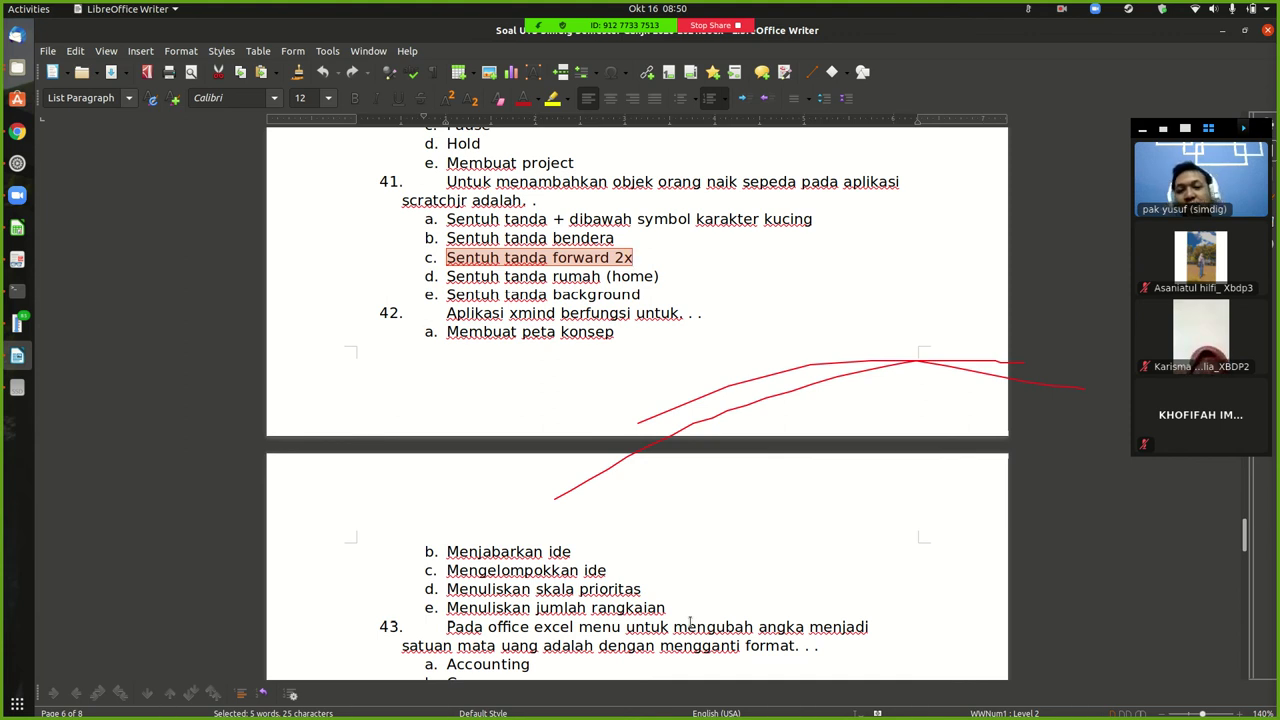
scroll(690, 622, "down", 8)
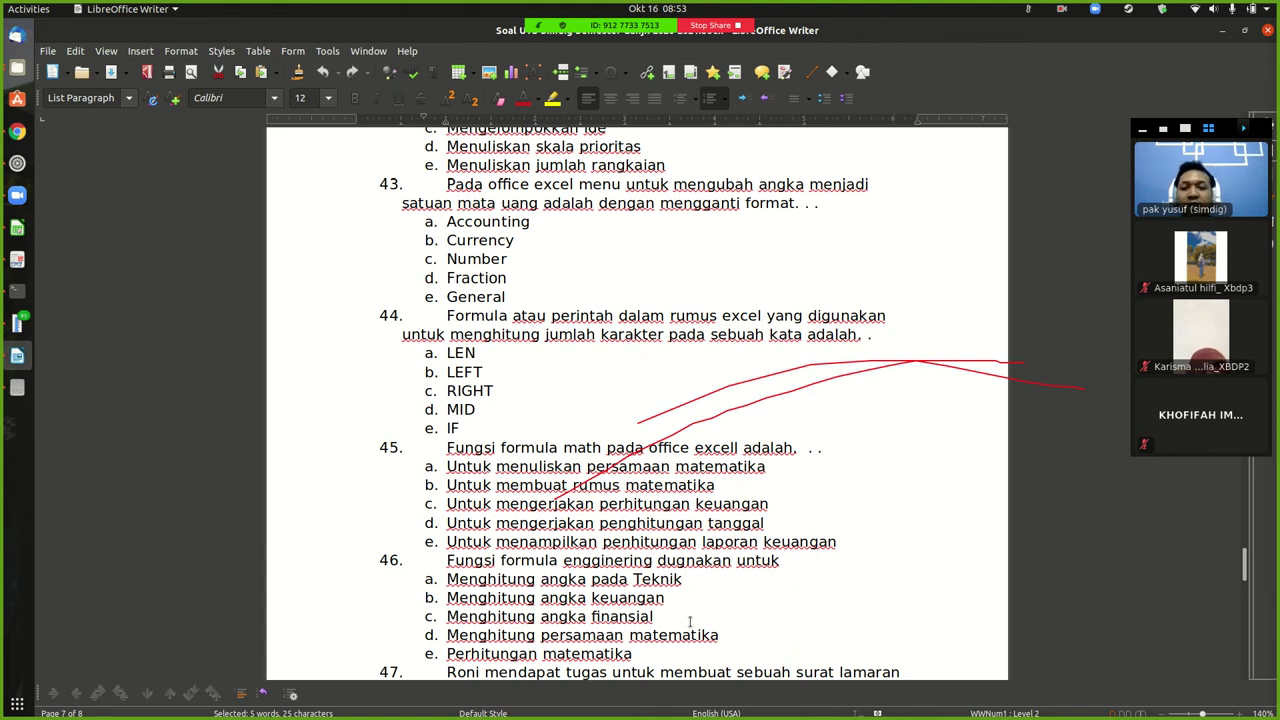
scroll(689, 622, "down", 5)
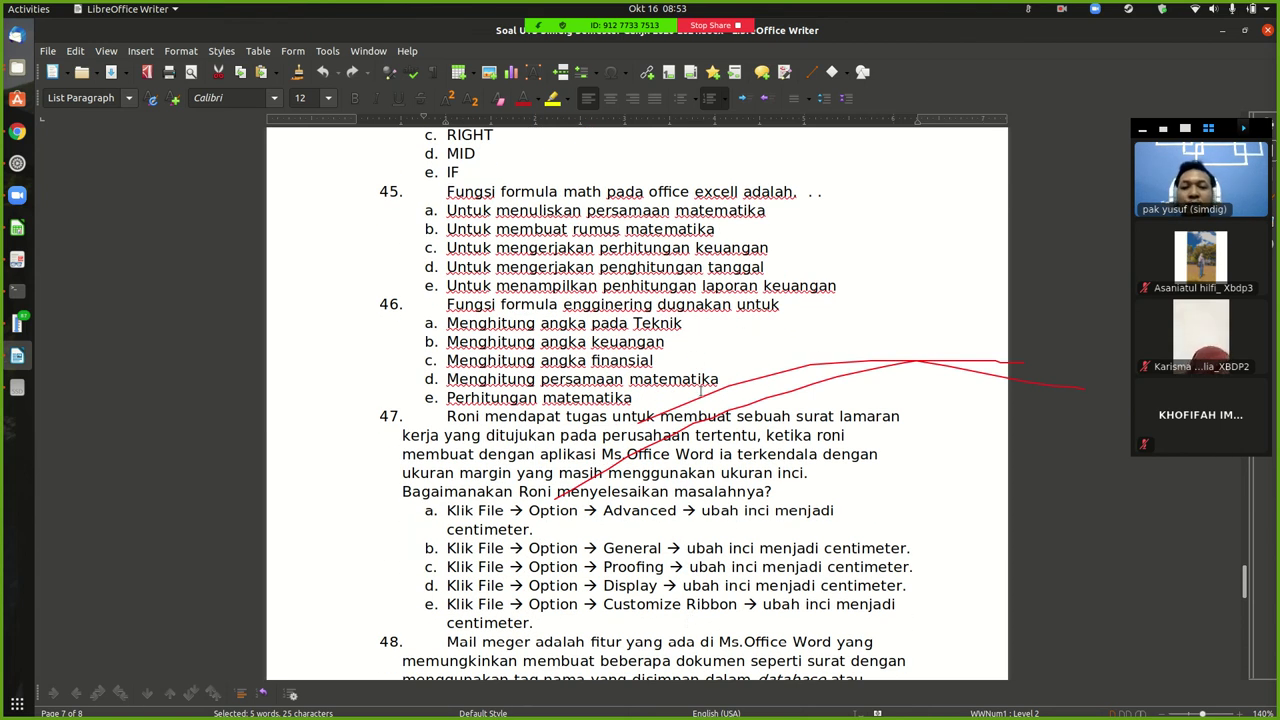
scroll(700, 391, "down", 6)
scroll(700, 391, "up", 7)
scroll(700, 391, "down", 5)
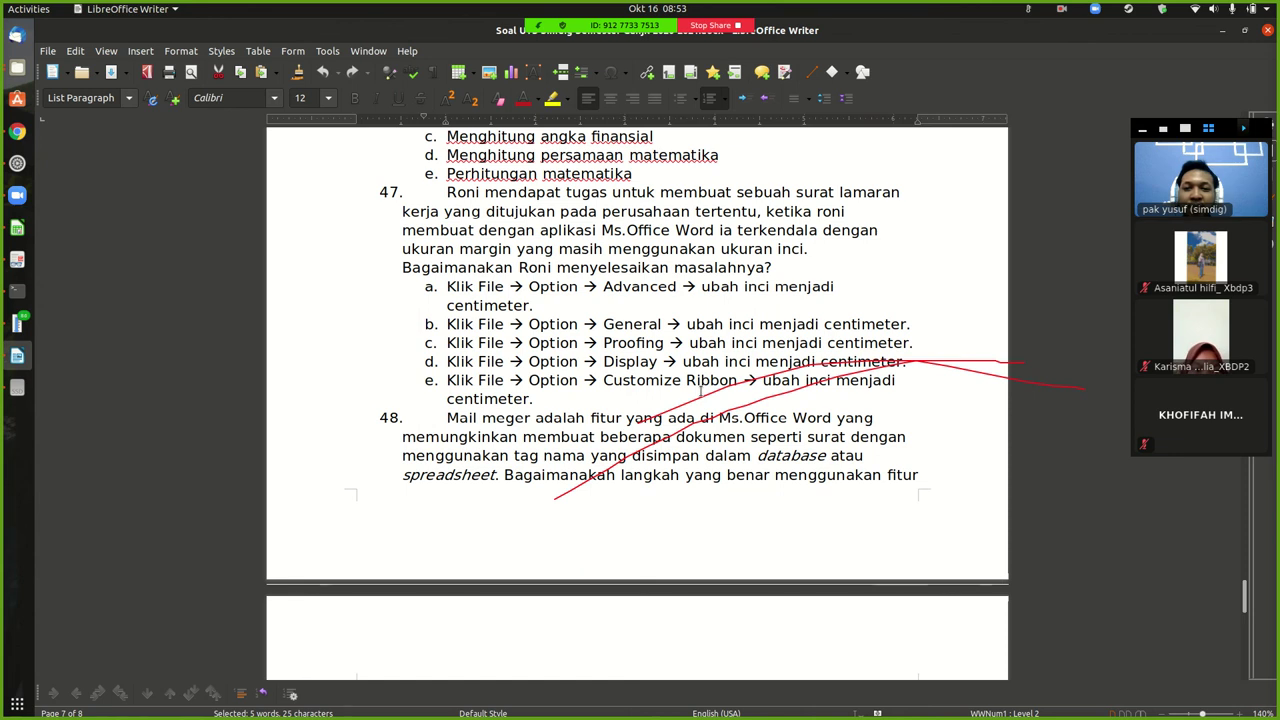
scroll(700, 391, "down", 10)
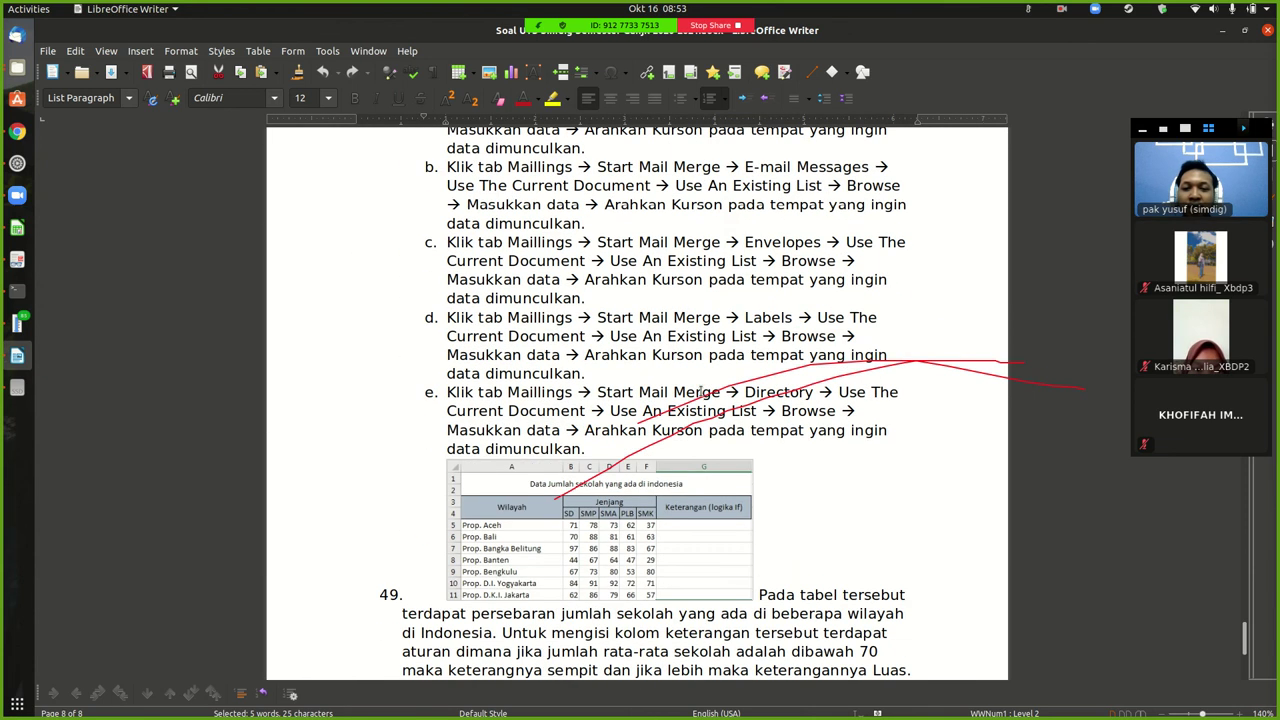
scroll(700, 391, "down", 6)
scroll(700, 391, "up", 15)
scroll(700, 391, "down", 5)
scroll(700, 391, "up", 3)
scroll(700, 391, "up", 1)
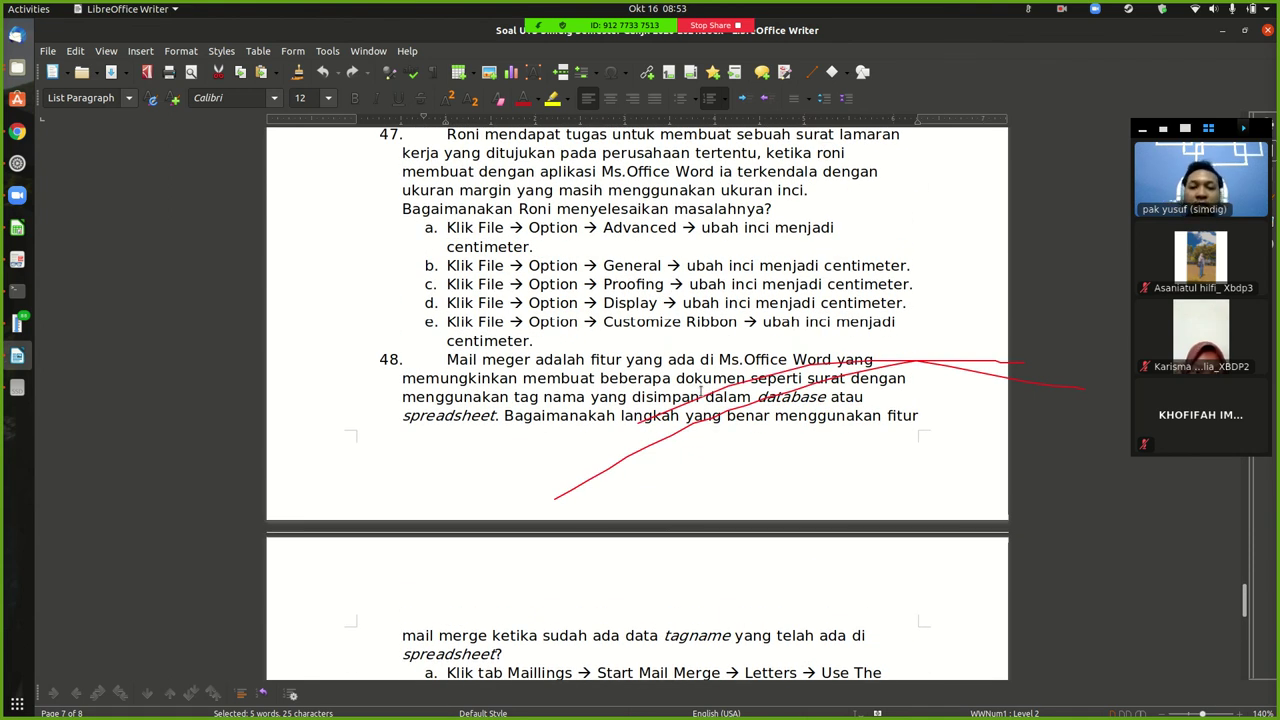
Show question 49 with its school data table and highlight "AVERAGE" in the formula of option a.
scroll(700, 391, "down", 16)
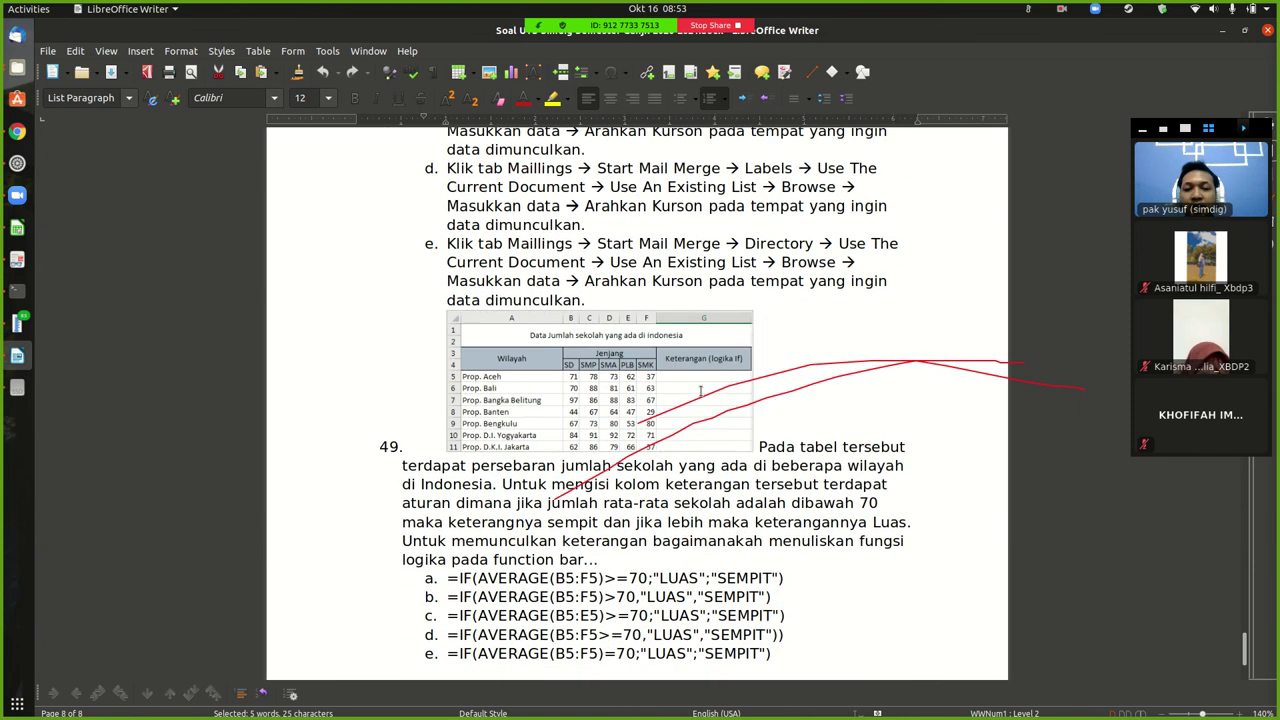
scroll(700, 391, "up", 1)
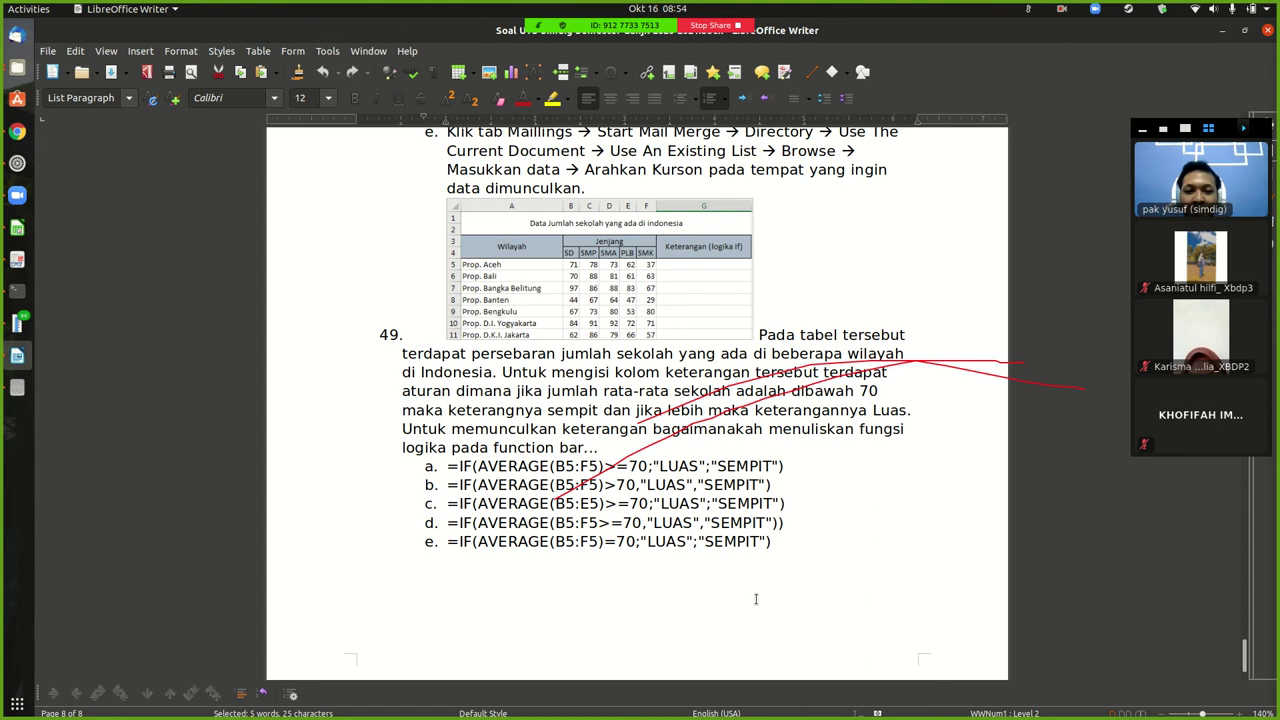
scroll(796, 441, "up", 2)
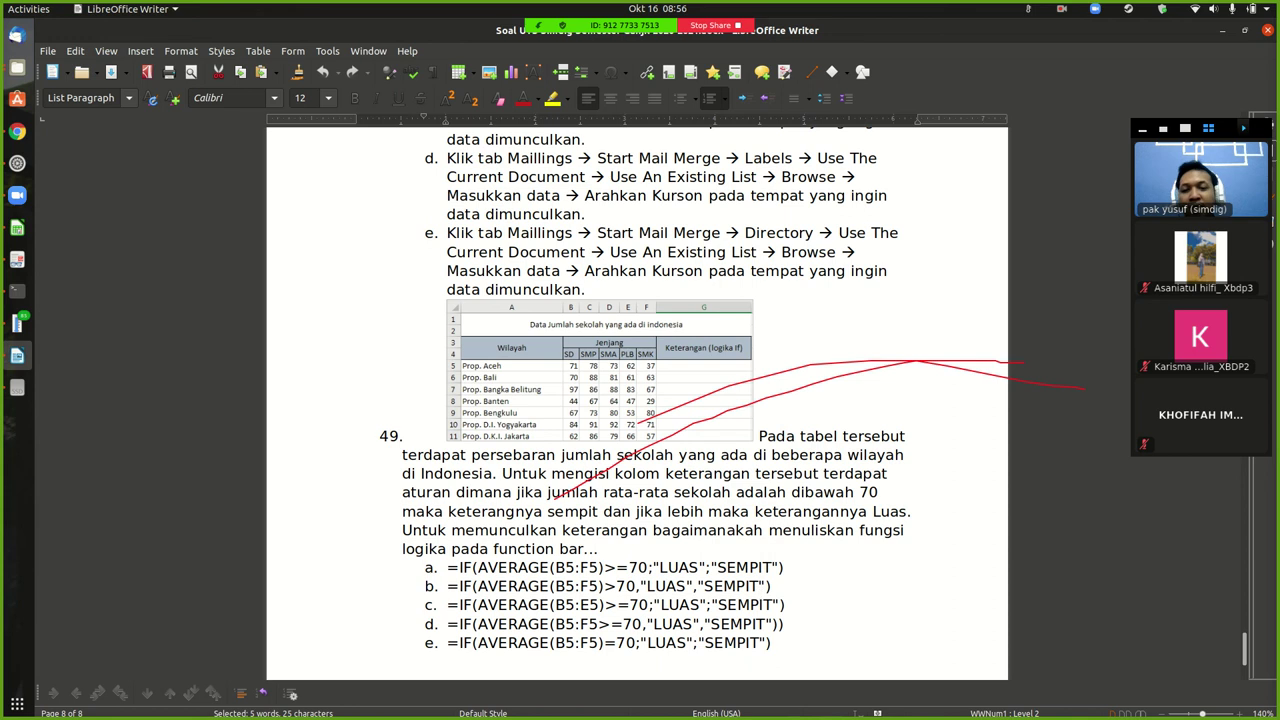
left_click_drag(479, 567, 550, 568)
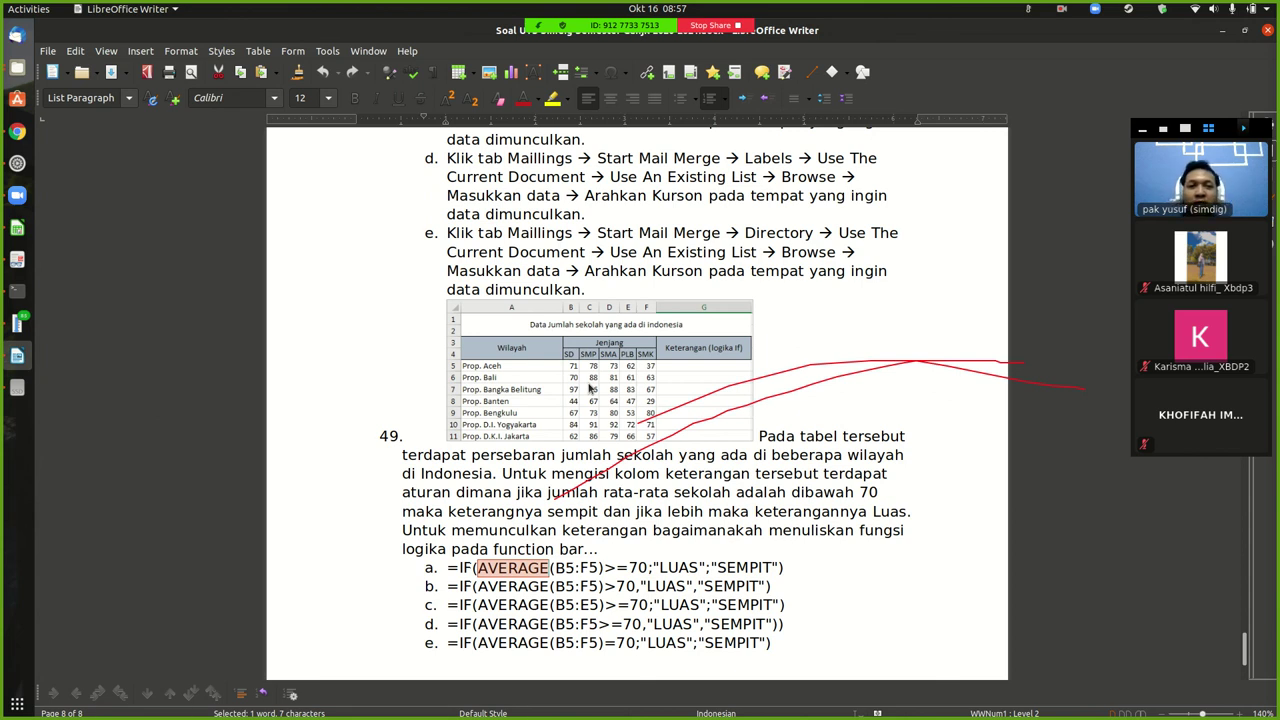
Switch to Chrome, show the "TUGAS PRESENTASI MELALUI YOUTUBE (Responses)" spreadsheet, and stop sharing the screen in the Zoom meeting.
left_click(17, 131)
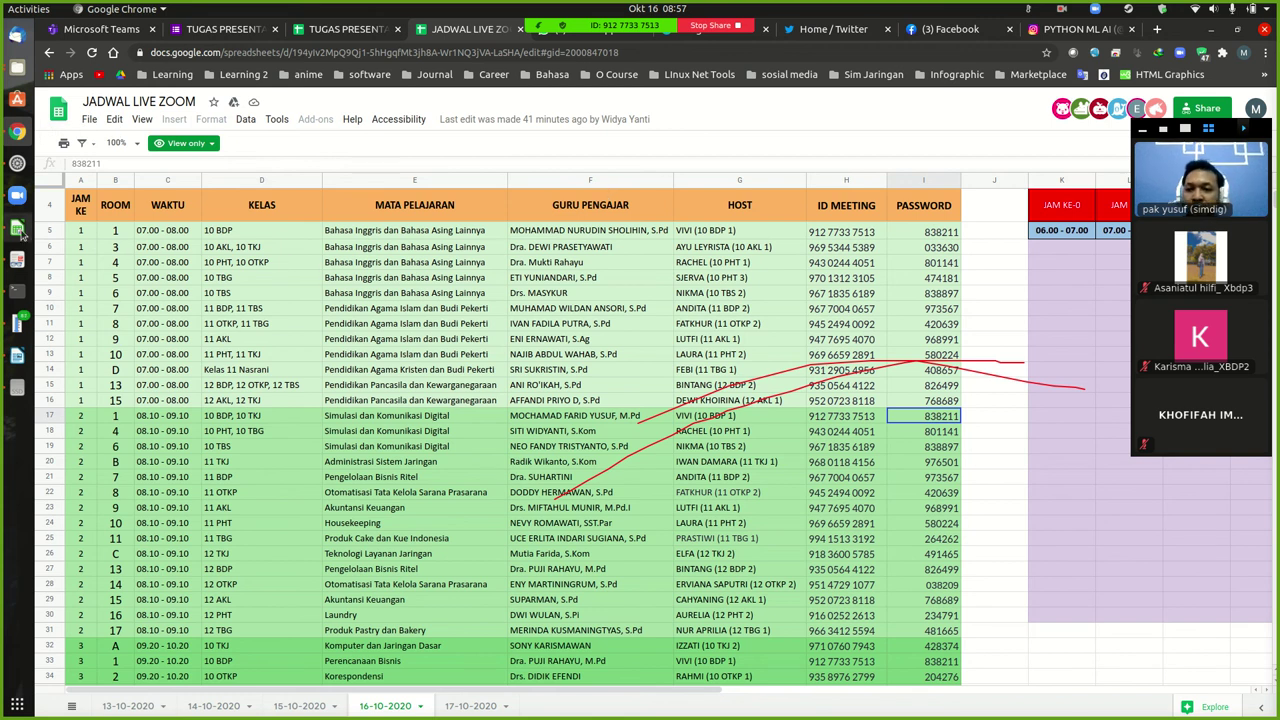
left_click(352, 29)
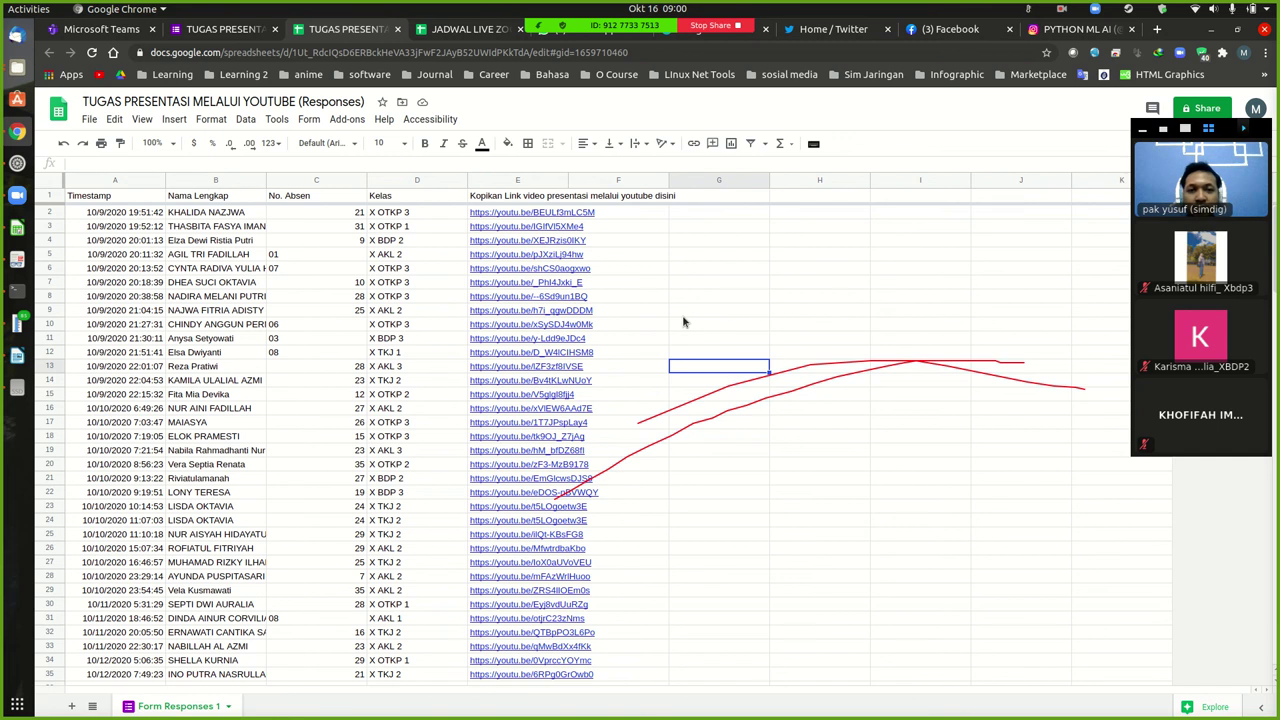
left_click(705, 27)
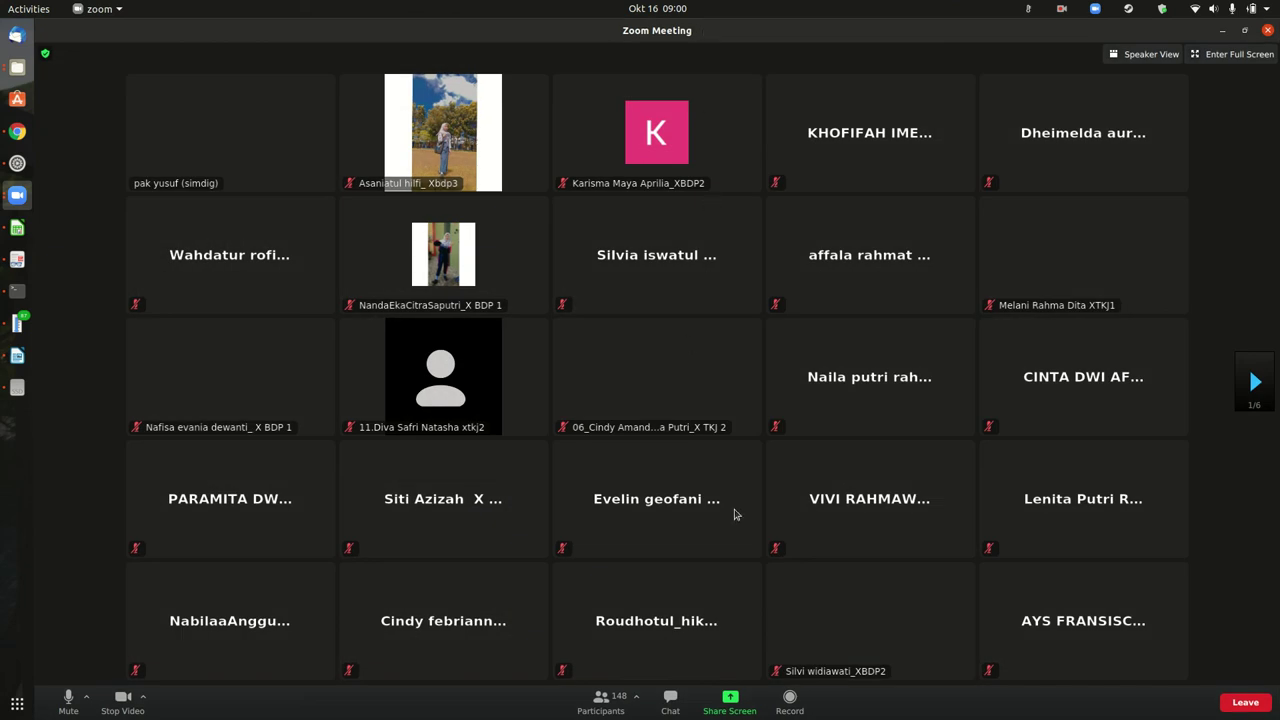